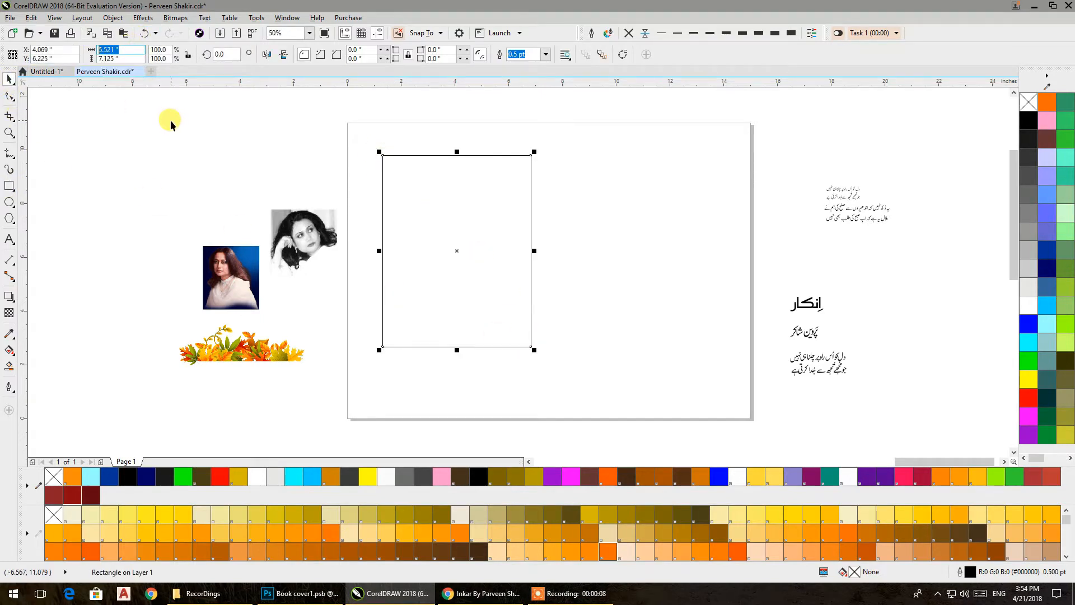
Step: Resize the rectangle to 4.51 by 7.2 inches and place a copy on the right half of the page
key(Tab)
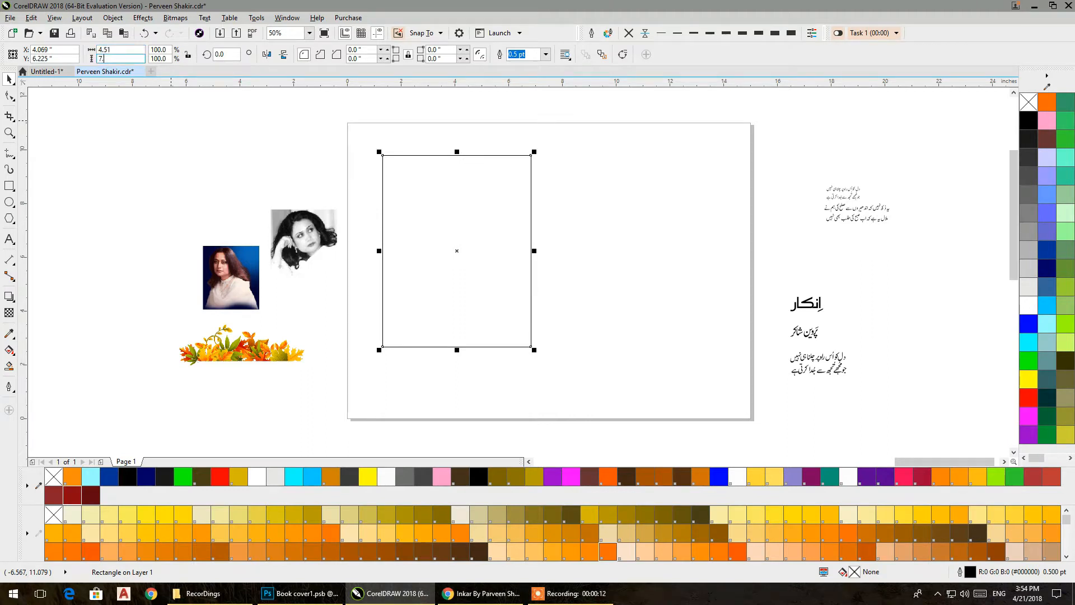
key(Return)
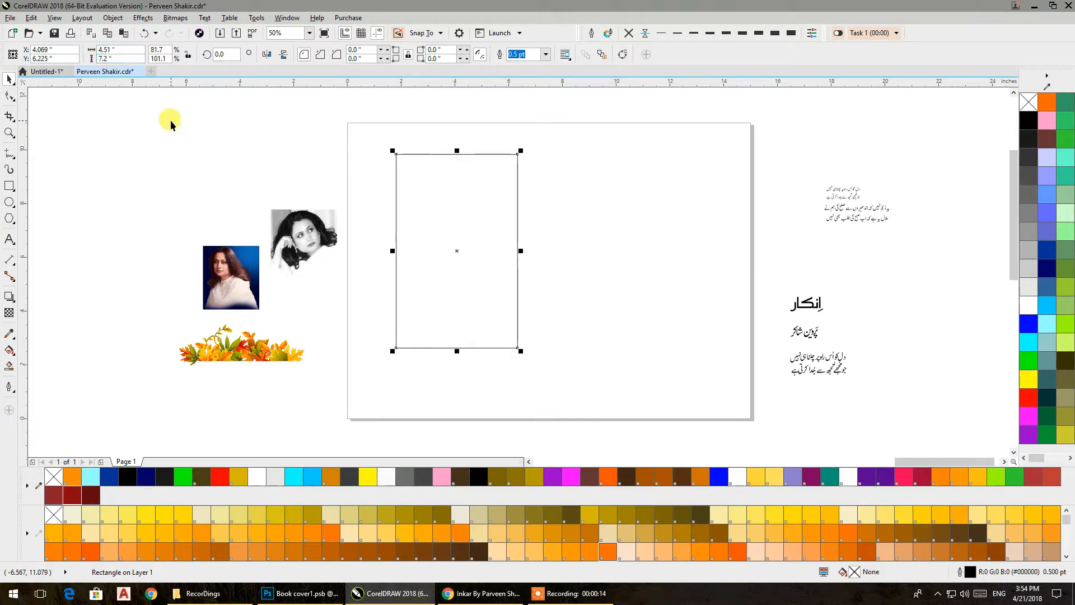
drag(436, 265, 640, 278)
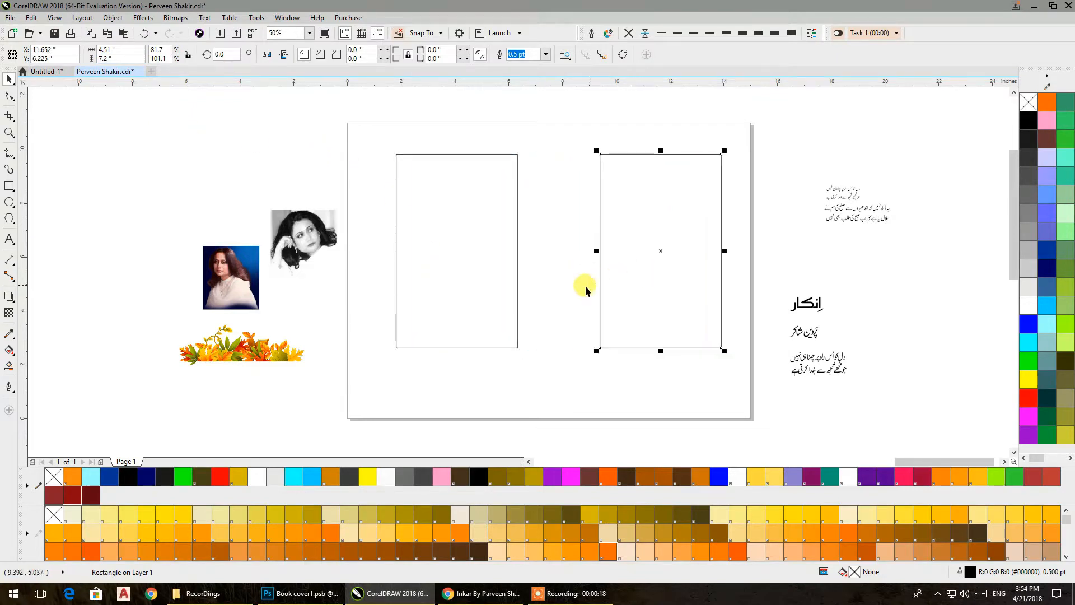
Step: Duplicate the left rectangle into the gap between the two panels and set the copy's width to 1 inch for the spine
click(479, 286)
drag(480, 283, 529, 274)
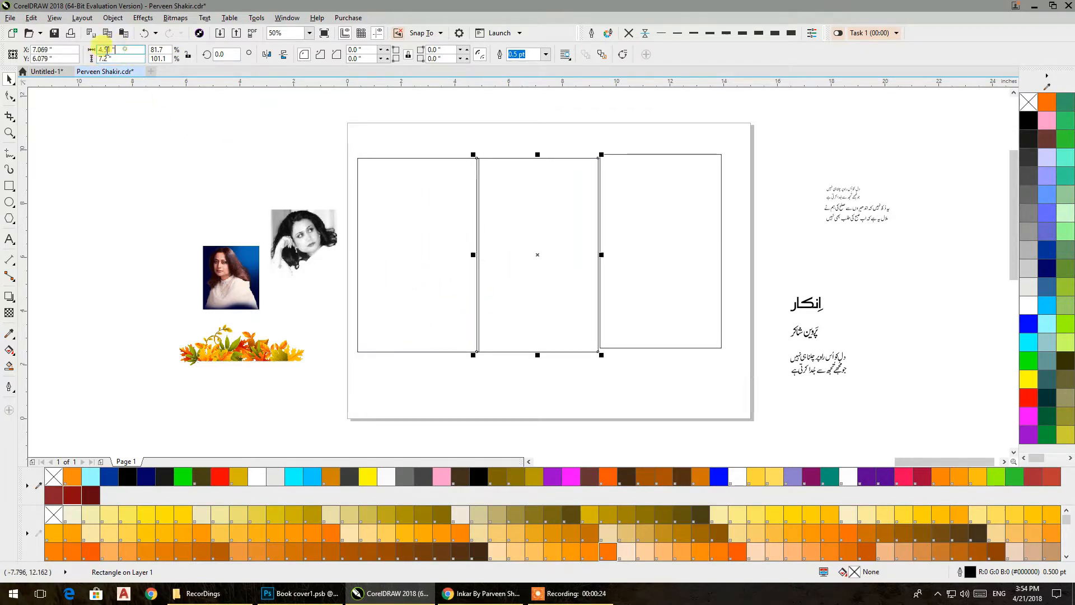
text(1)
key(Return)
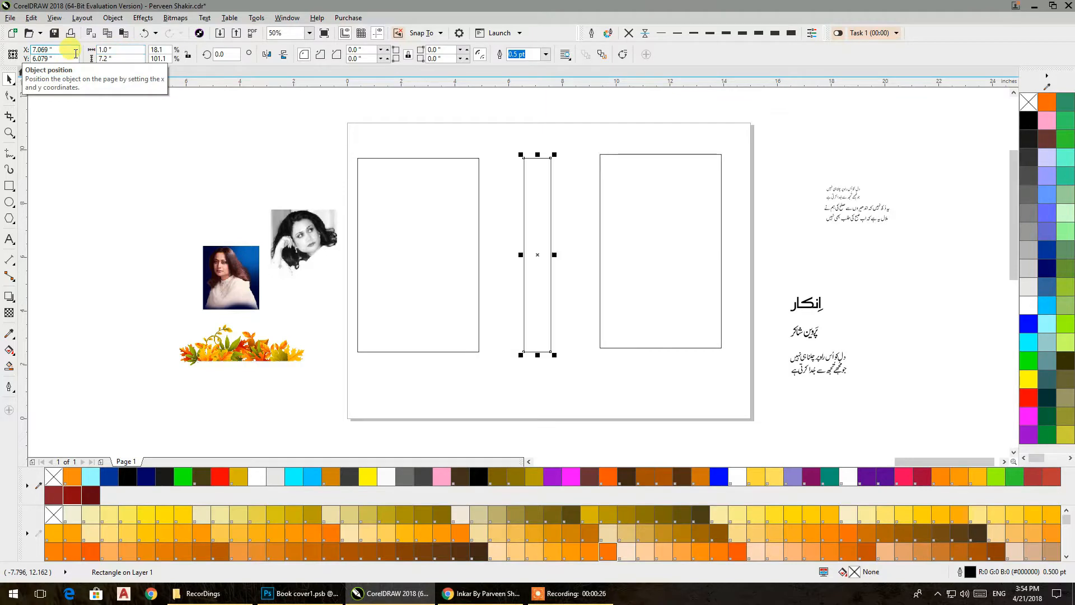
Step: Select all three cover rectangles and align their top edges
click(401, 140)
drag(334, 119, 691, 341)
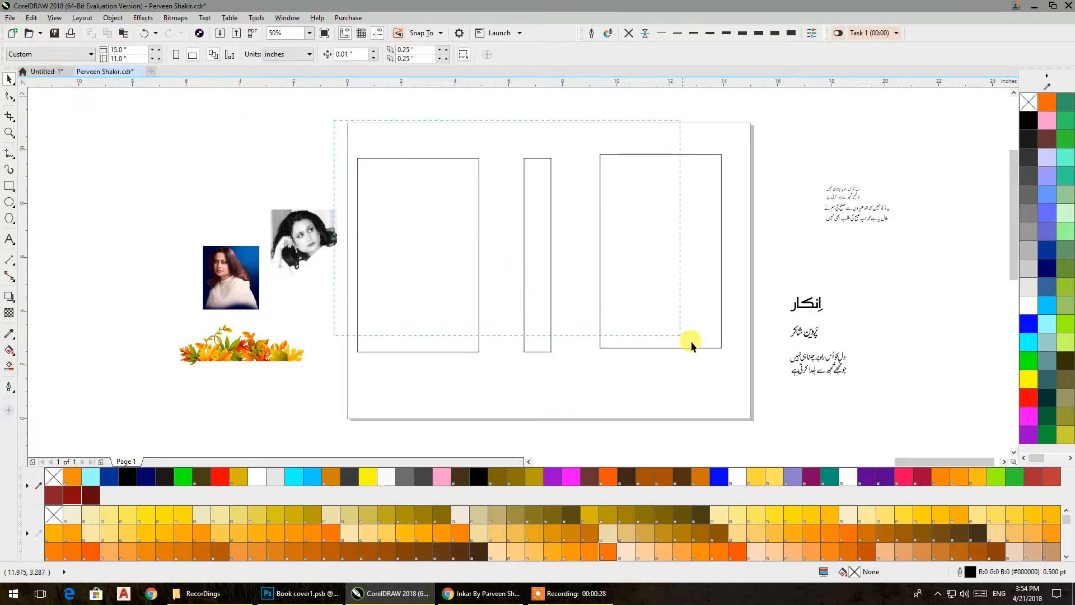
drag(736, 374, 735, 375)
key(t)
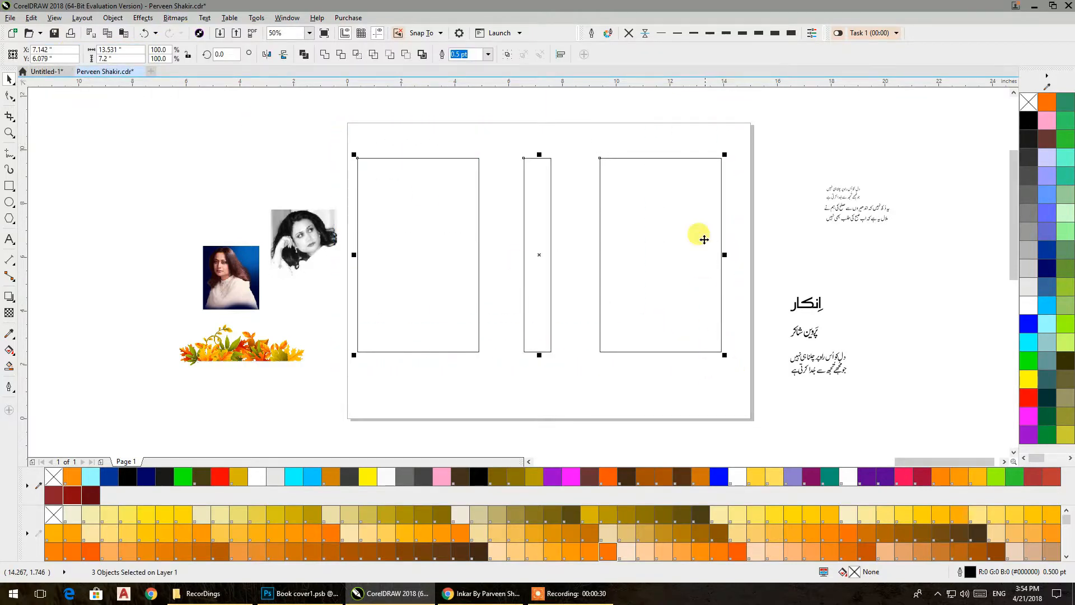
Step: Move the spine and the right panel close to the left panel, leaving narrow gaps between the rectangles
click(561, 54)
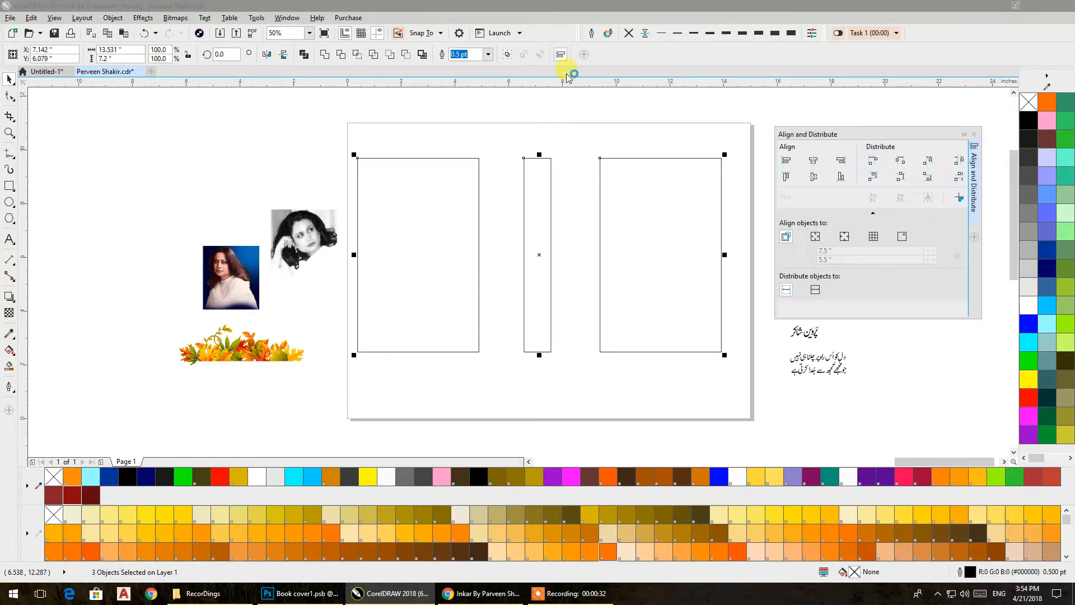
click(570, 182)
drag(551, 251, 499, 257)
drag(604, 271, 521, 264)
Step: Select the three cover rectangles and distribute them evenly with Align and Distribute
drag(678, 398, 576, 328)
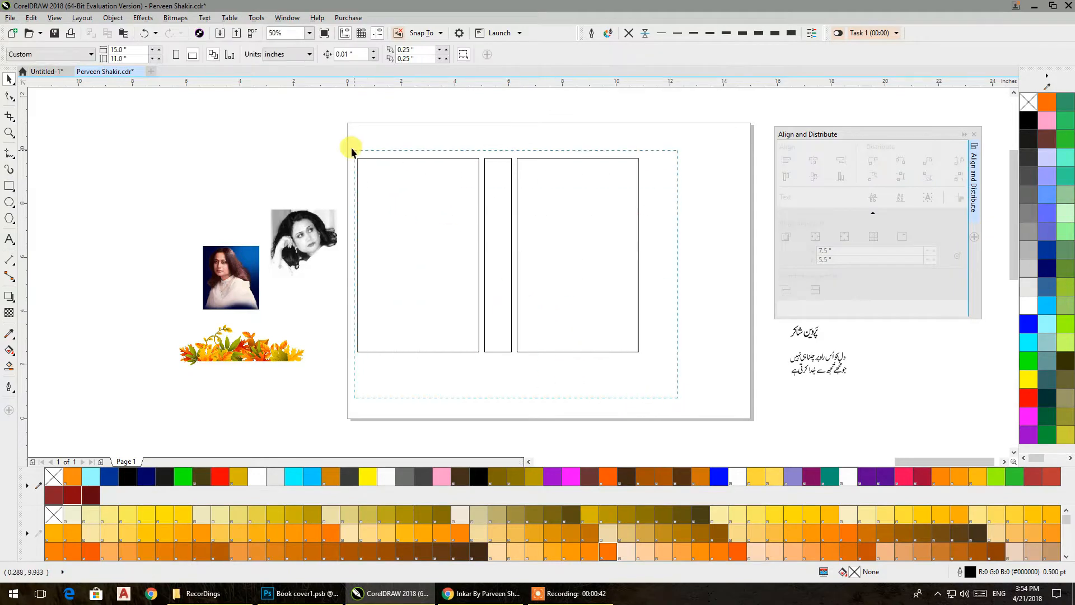
drag(357, 153, 331, 127)
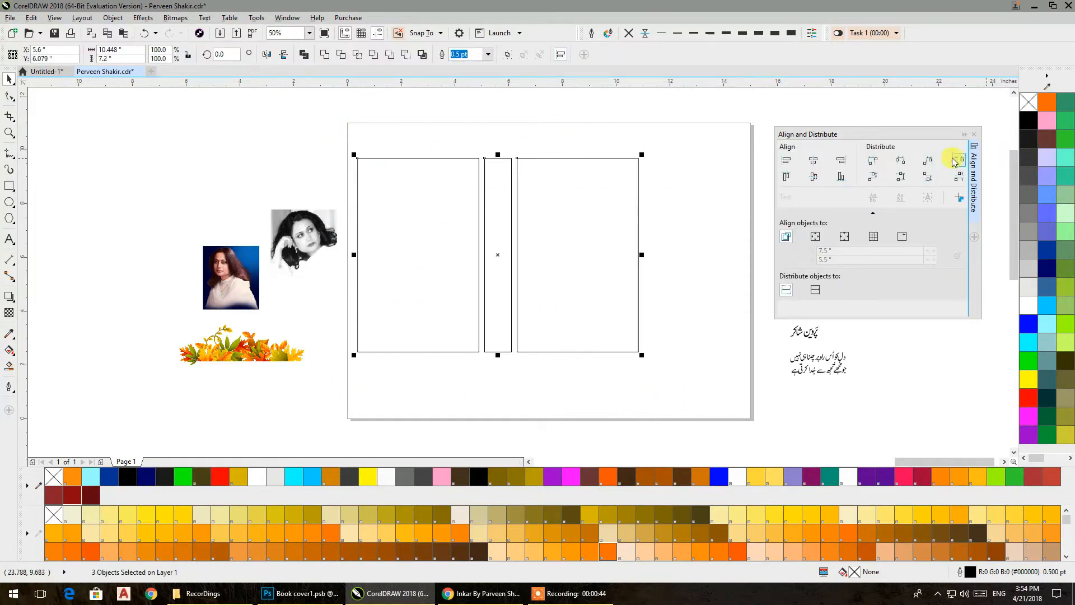
click(925, 179)
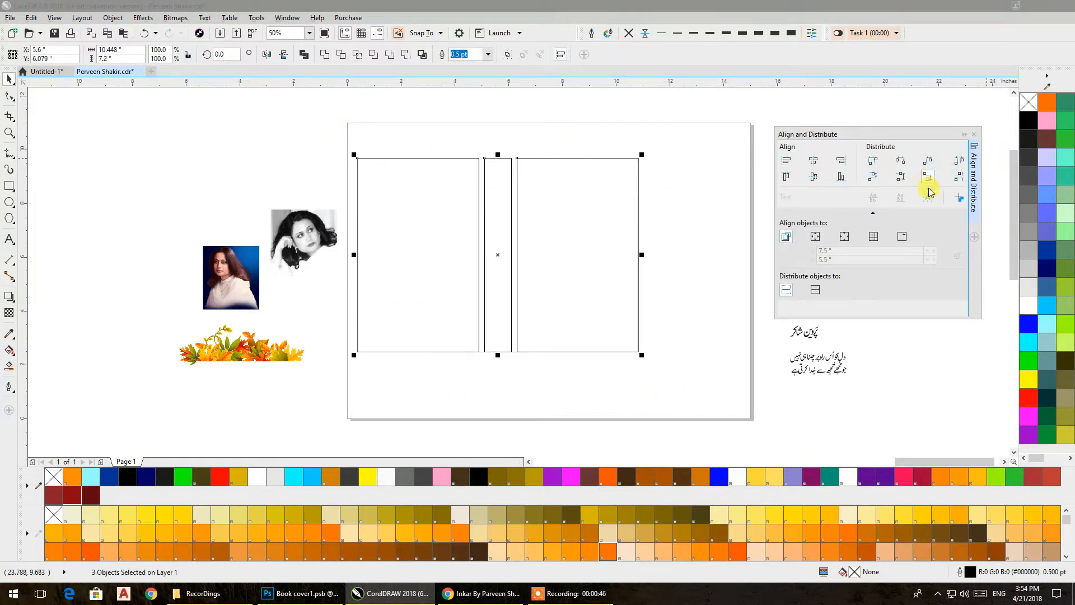
click(974, 135)
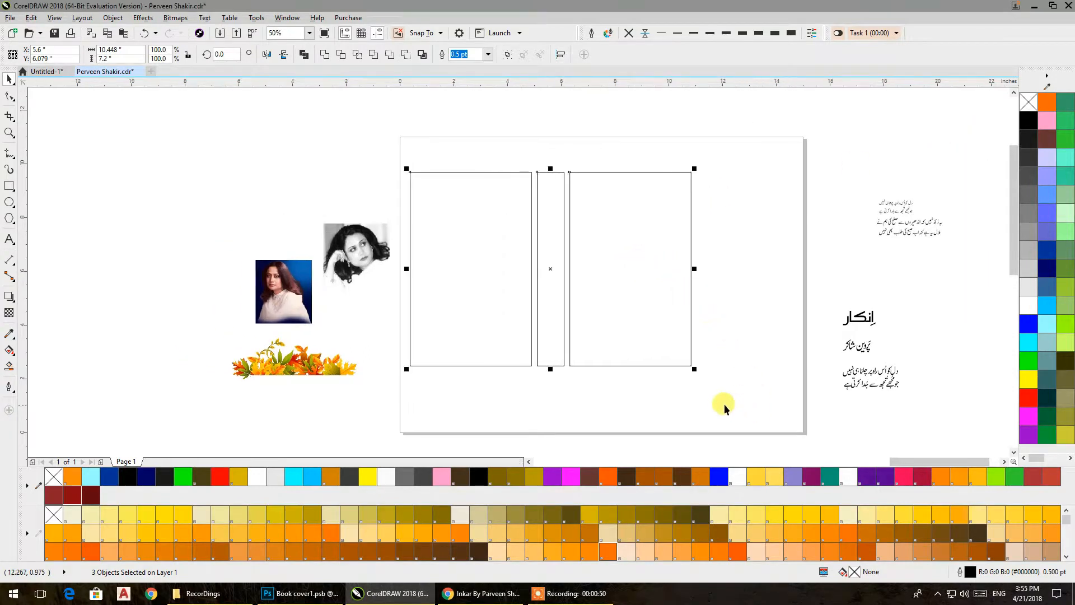
Step: Group the three cover rectangles and center the group on the page
right_click(569, 230)
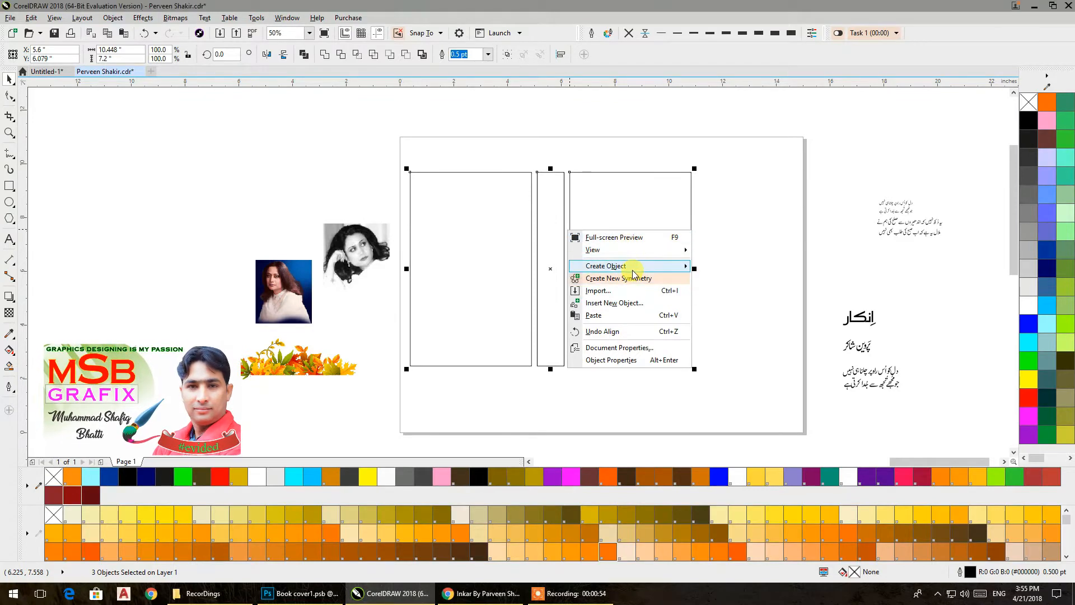
click(534, 250)
right_click(551, 248)
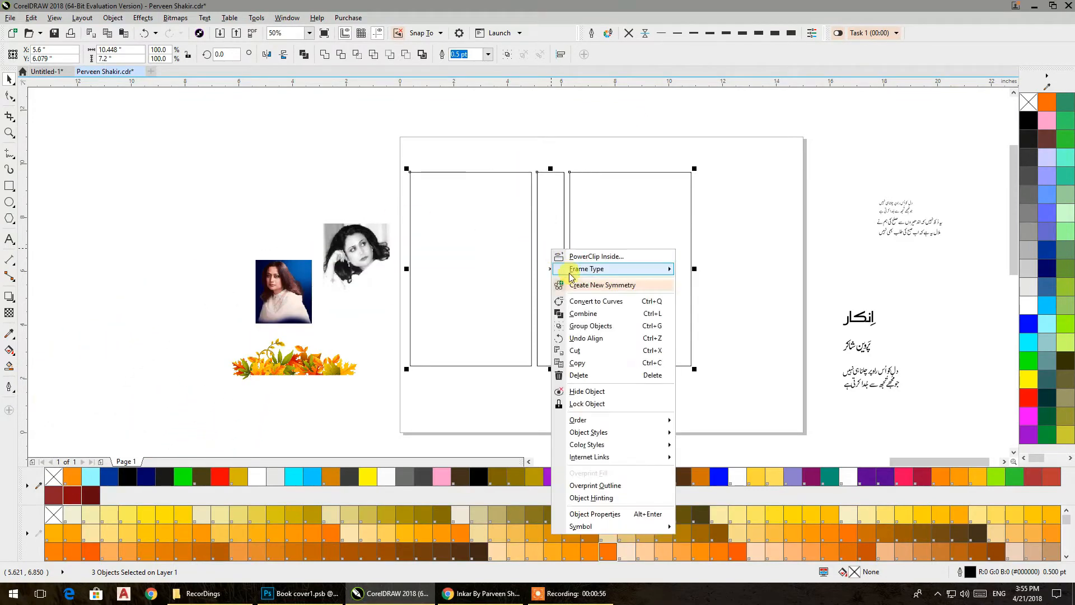
click(605, 331)
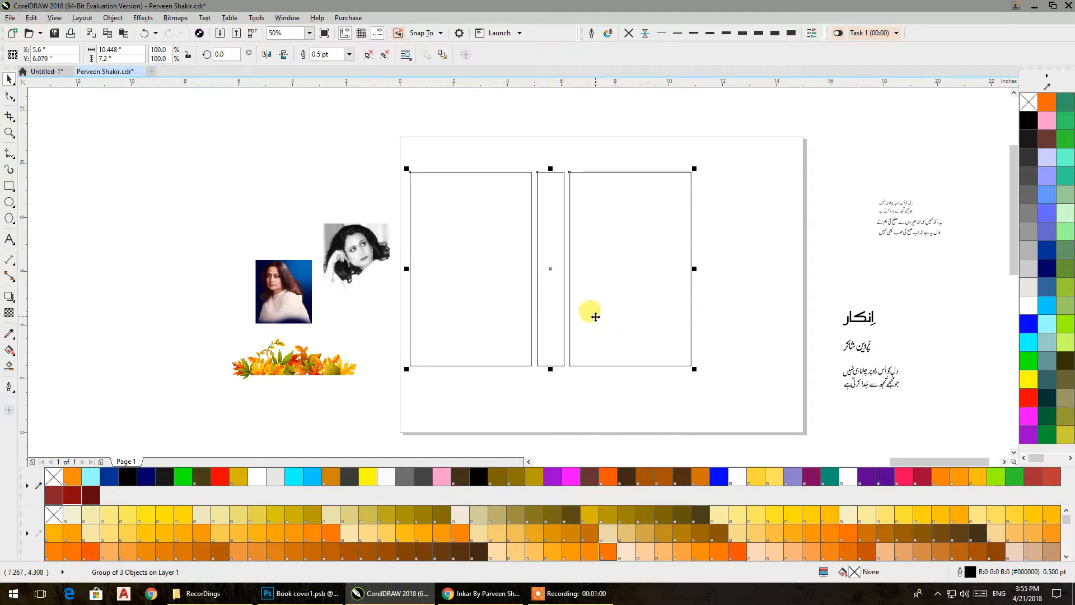
key(p)
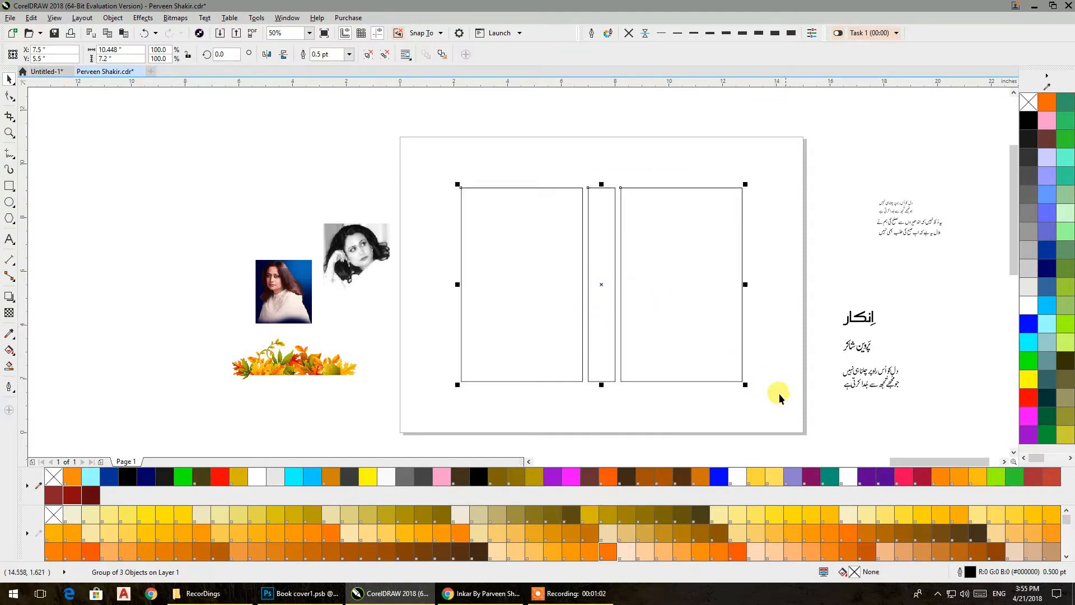
Step: Fill the grouped cover panels with red and remove their outline
click(1029, 398)
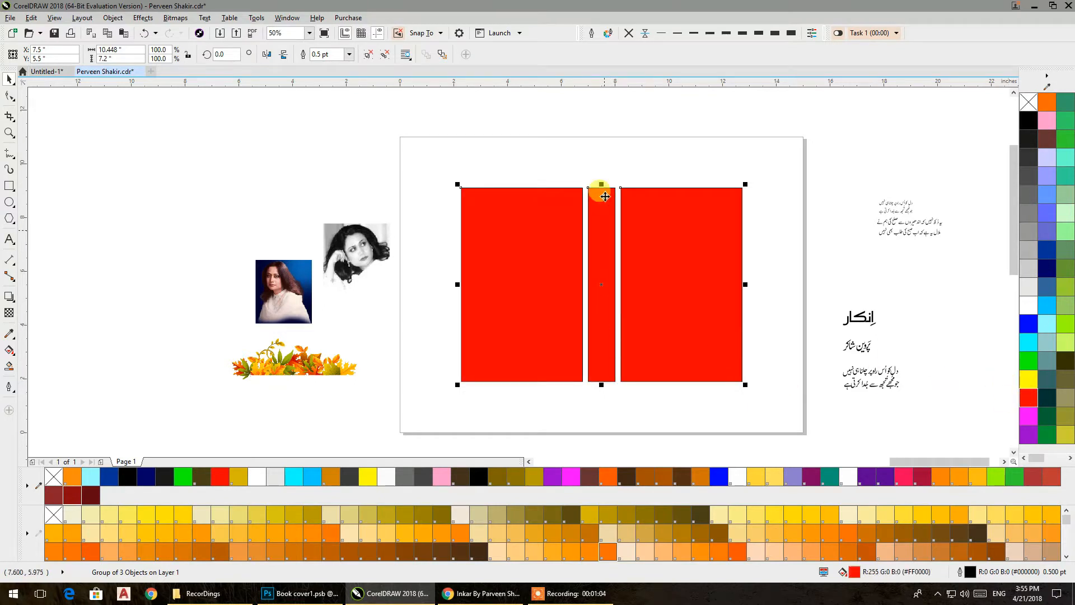
click(629, 33)
scroll(616, 333, up, 1)
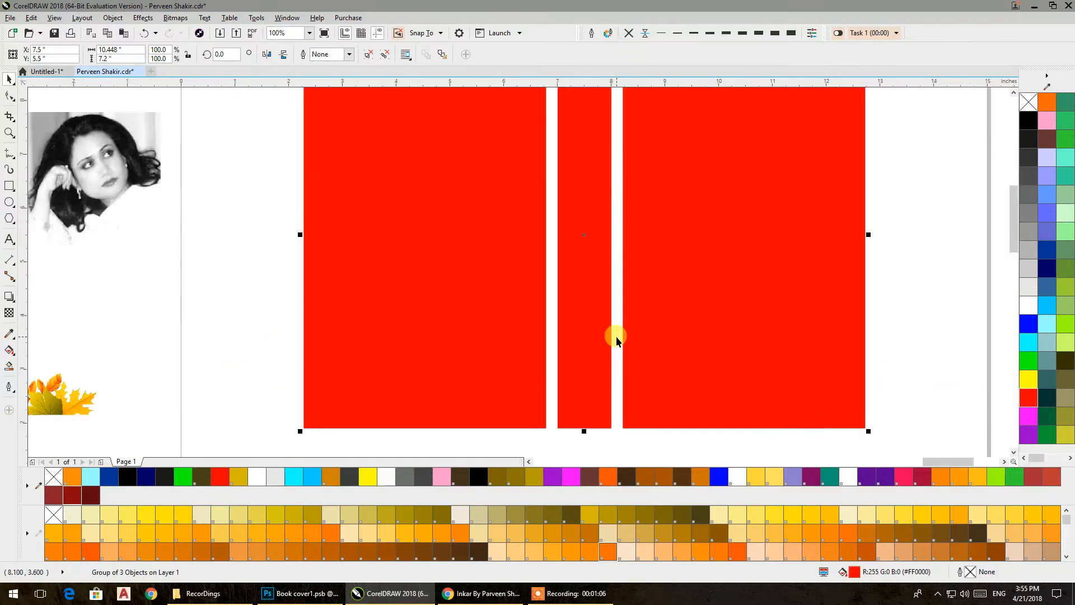
scroll(602, 355, down, 1)
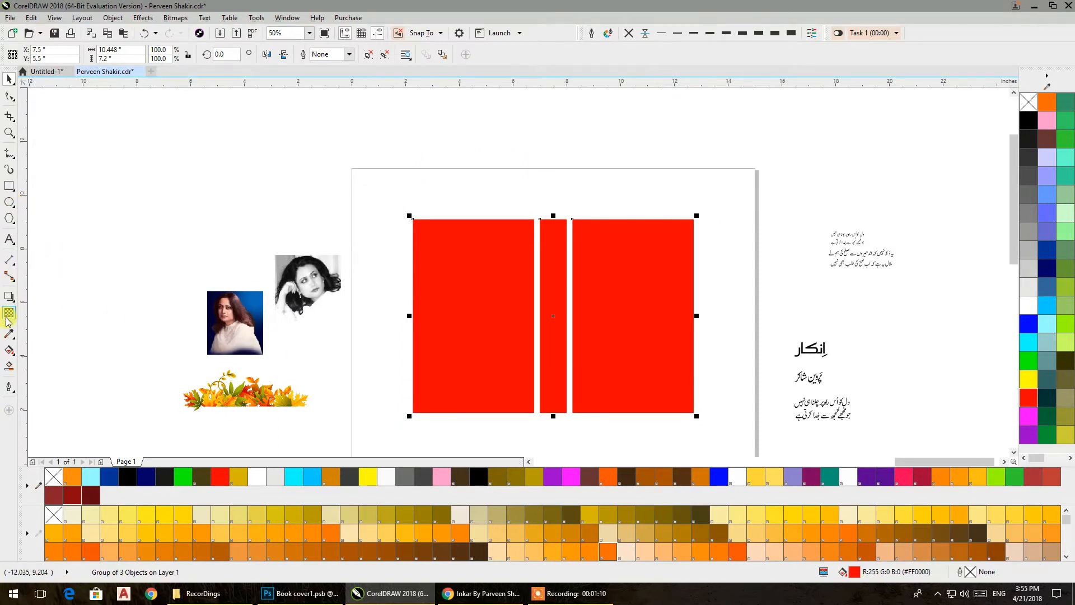
Step: Apply a vertical linear gradient from red at the bottom to yellow at the top, shifting its red start point upward
click(10, 295)
click(10, 350)
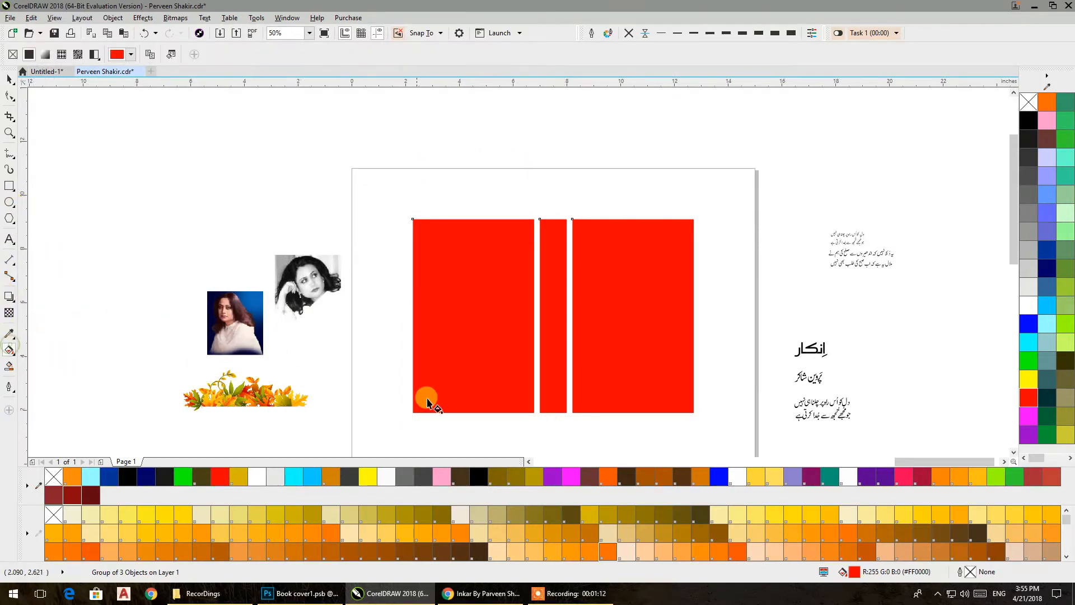
drag(553, 406, 553, 219)
click(1030, 381)
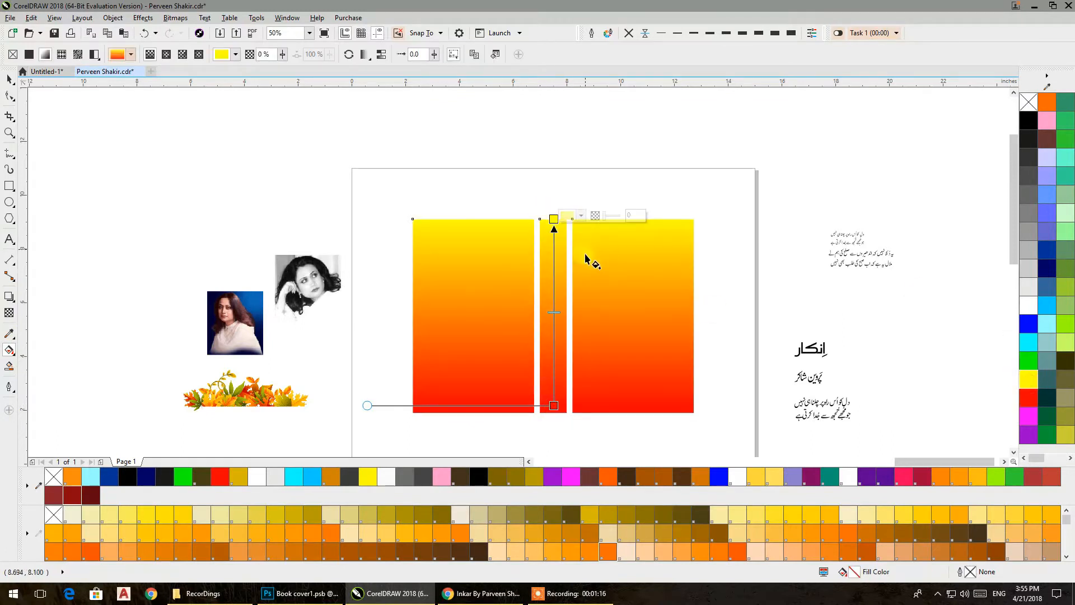
click(554, 404)
drag(552, 404, 553, 361)
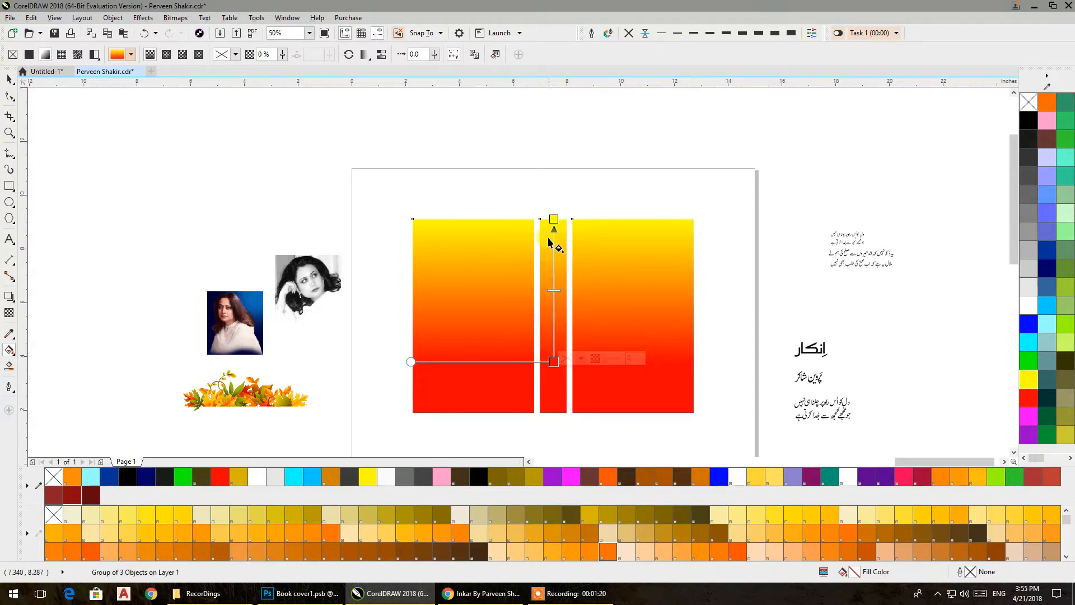
Step: Try several golden shades for the gradient's top node and keep the lighter golden yellow
click(553, 219)
click(924, 514)
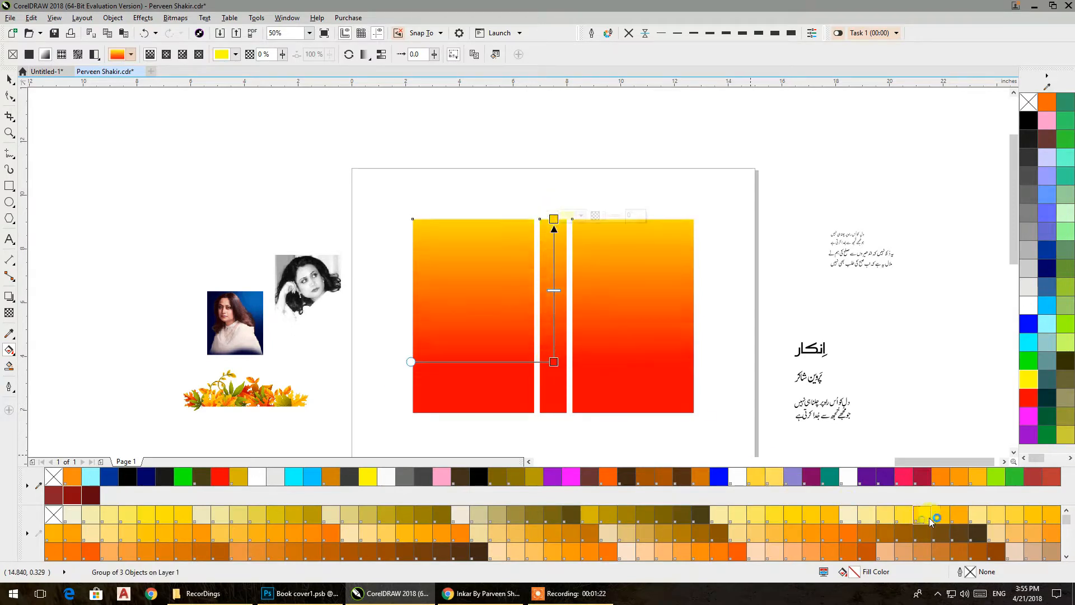
click(942, 518)
click(924, 518)
click(905, 518)
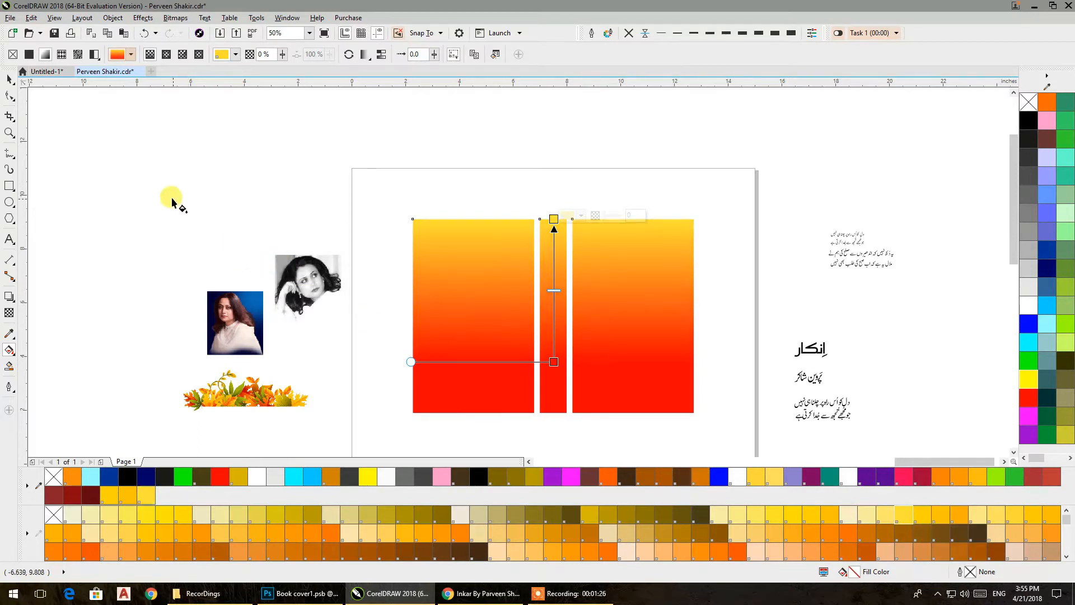
Step: Recolor the gradient's bottom node with a pinkish red and deselect the group
click(554, 362)
scroll(519, 540, down, 3)
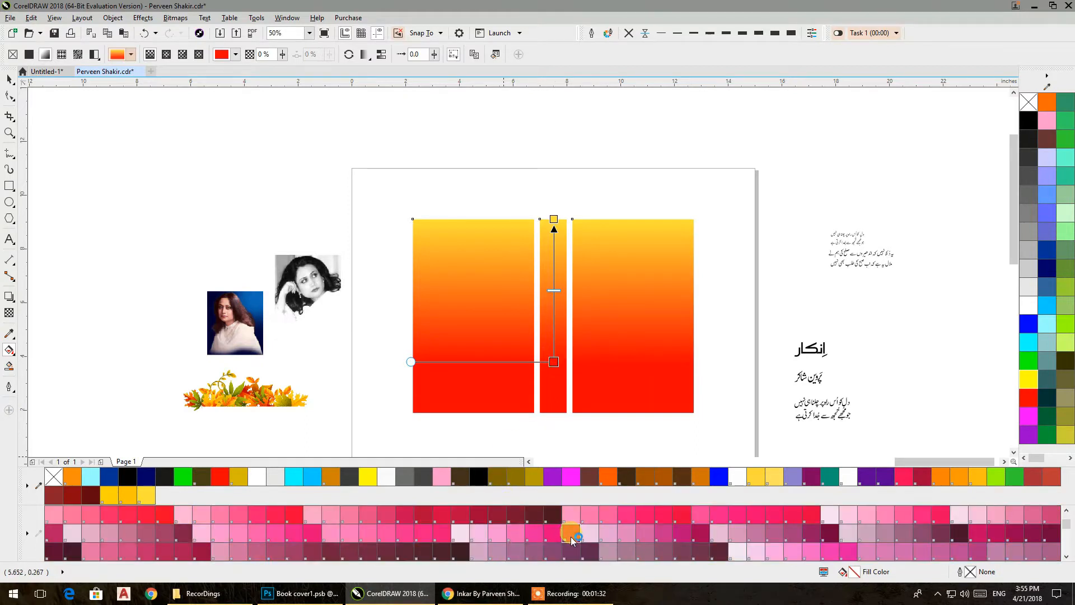
click(570, 539)
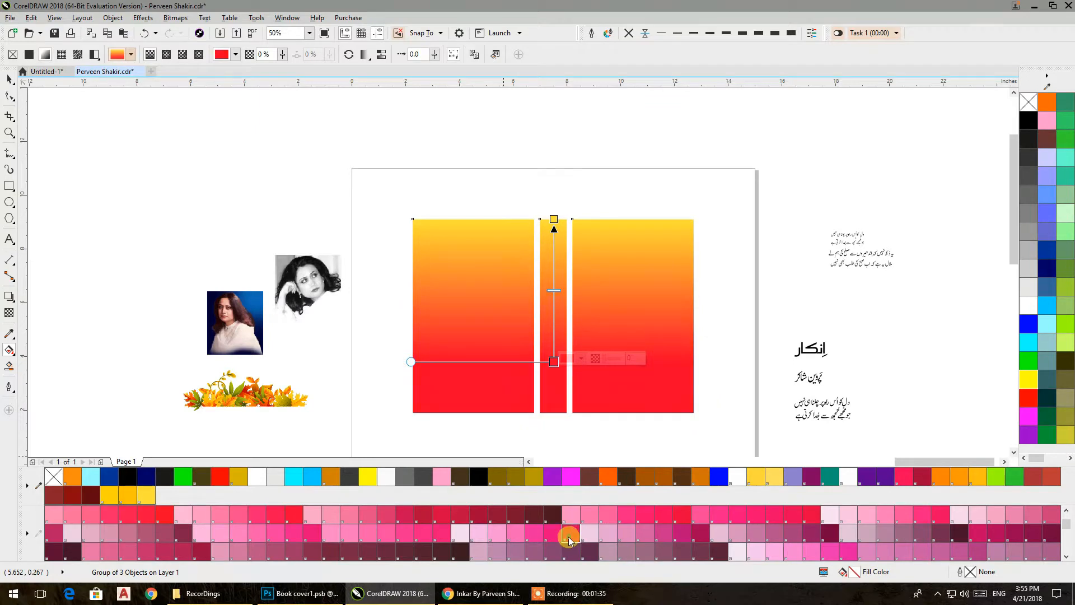
click(9, 81)
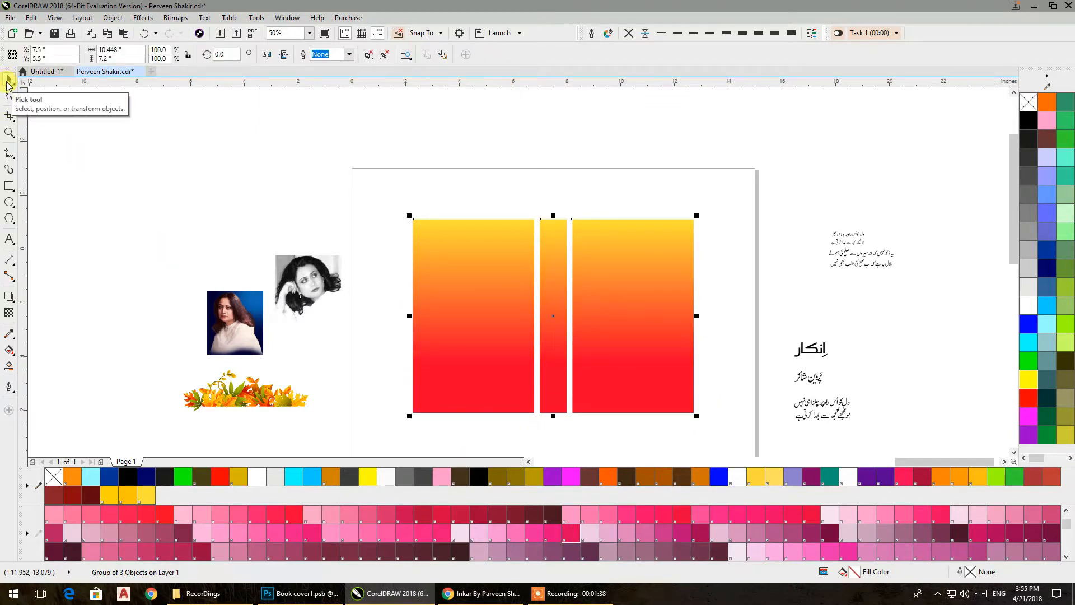
click(357, 163)
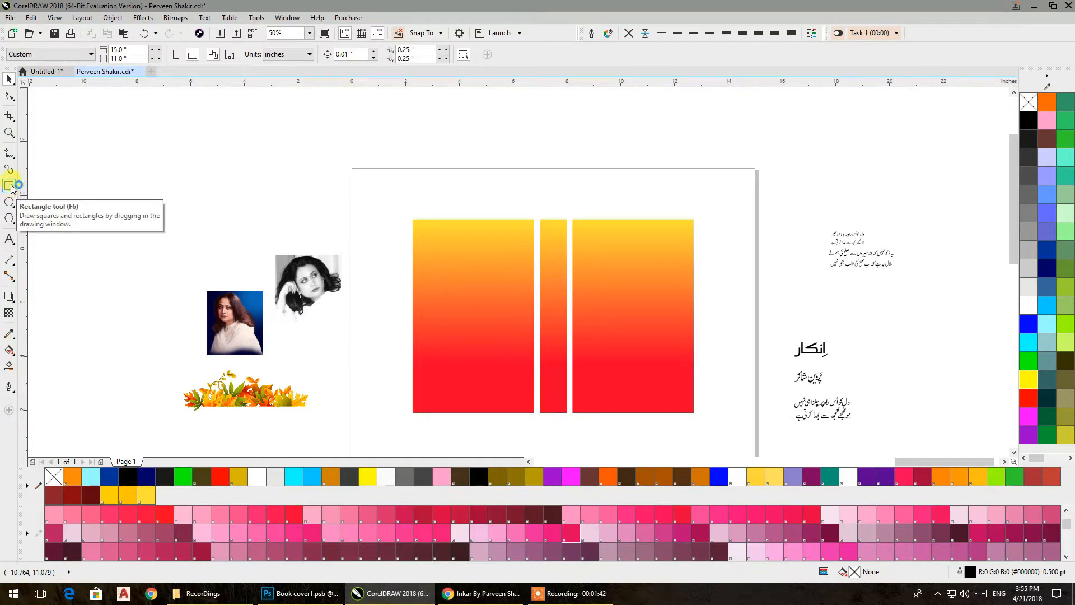
Step: Draw a black-filled rectangle about 11.5 inches wide across the top of the cover and PowerClip it inside the panel group
click(9, 185)
drag(397, 205, 706, 243)
click(6, 83)
click(1028, 120)
right_click(623, 215)
click(659, 221)
click(652, 252)
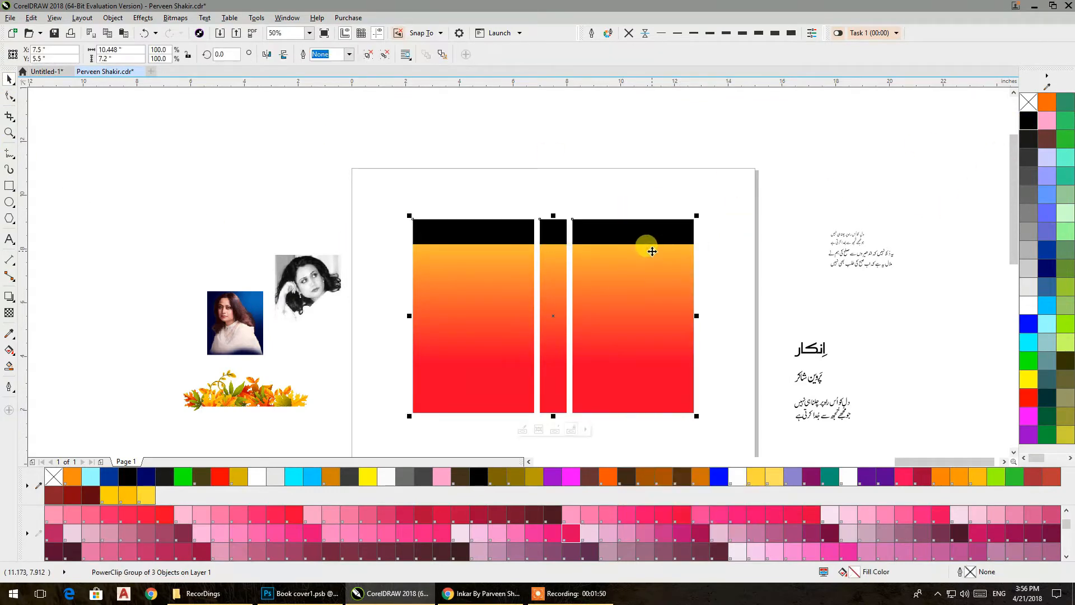
Step: Edit the PowerClip contents and add a thin black stripe 0.125 inch high just below the top bar
click(690, 204)
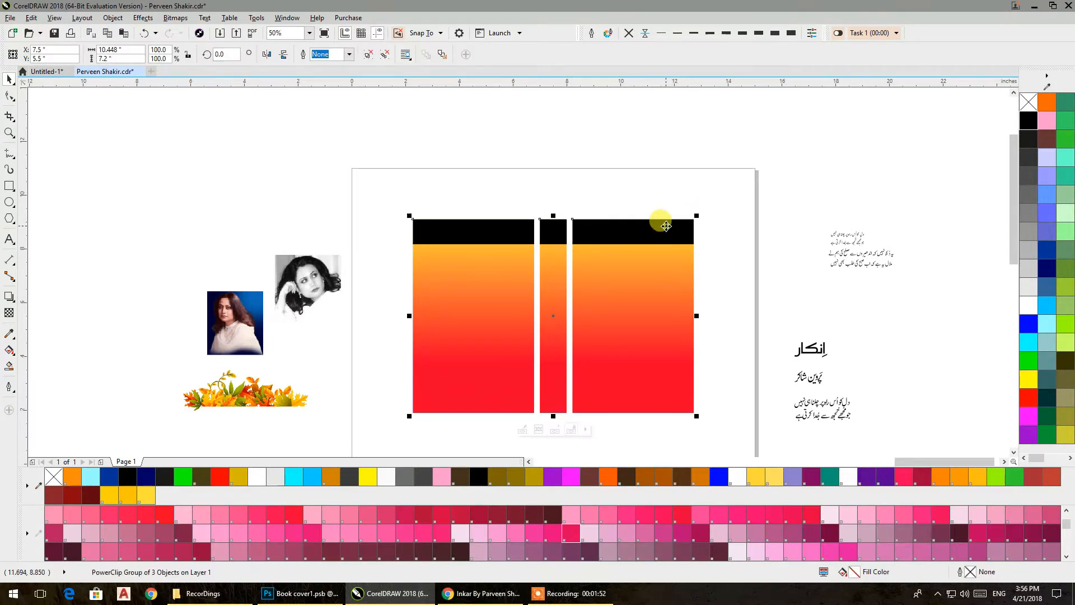
double_click(666, 226)
click(564, 214)
drag(552, 201, 551, 249)
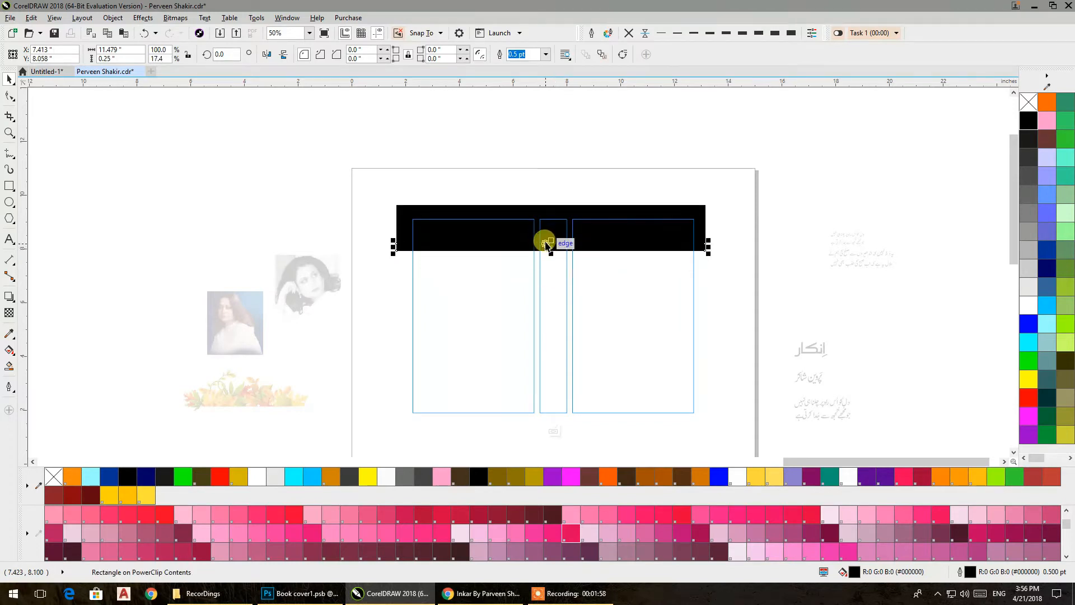
scroll(547, 243, up, 4)
drag(569, 230, 572, 239)
scroll(567, 226, down, 6)
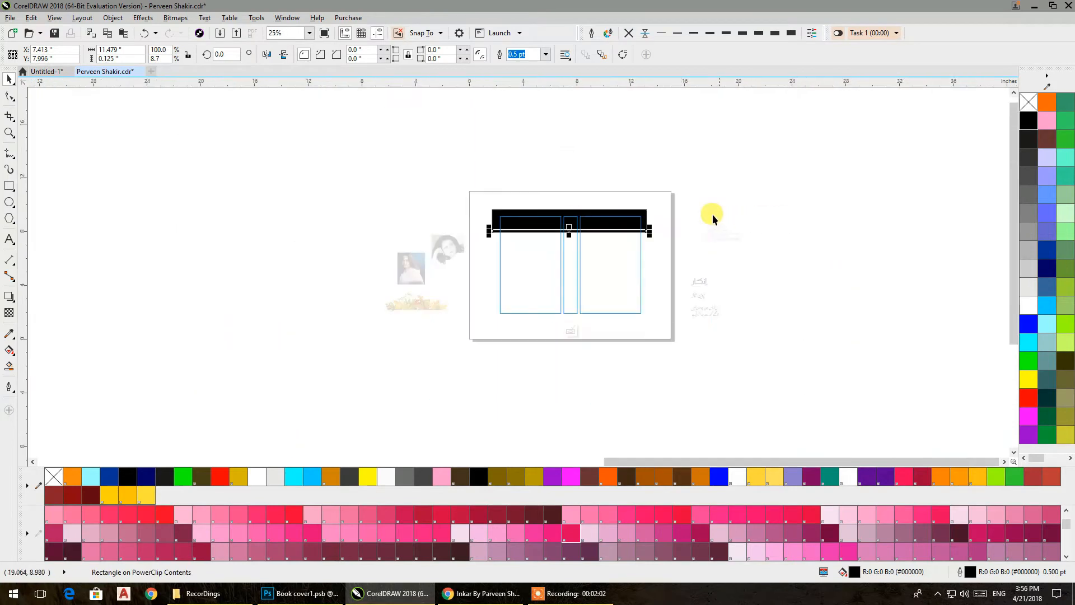
Step: Place a mirrored copy of the black bar and stripe along the cover's bottom edge and finish editing the PowerClip
scroll(557, 254, up, 1)
drag(384, 150, 749, 233)
click(751, 237)
drag(400, 150, 746, 241)
drag(578, 160, 592, 391)
ctrl+click(760, 289)
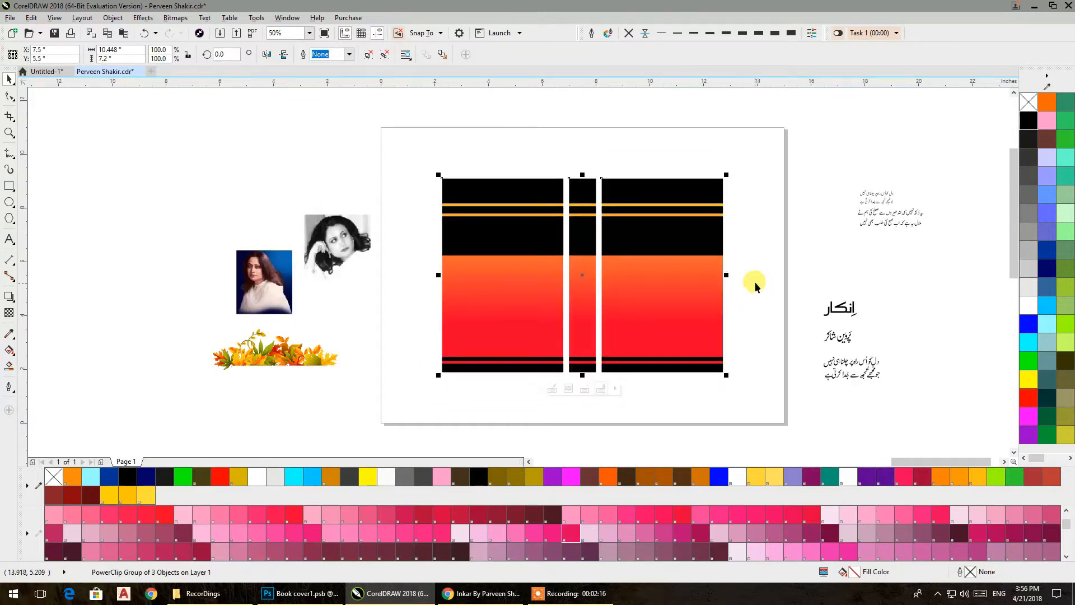
Step: Reopen the PowerClip contents and delete the extra thick black bar below the top stripe
ctrl+click(709, 247)
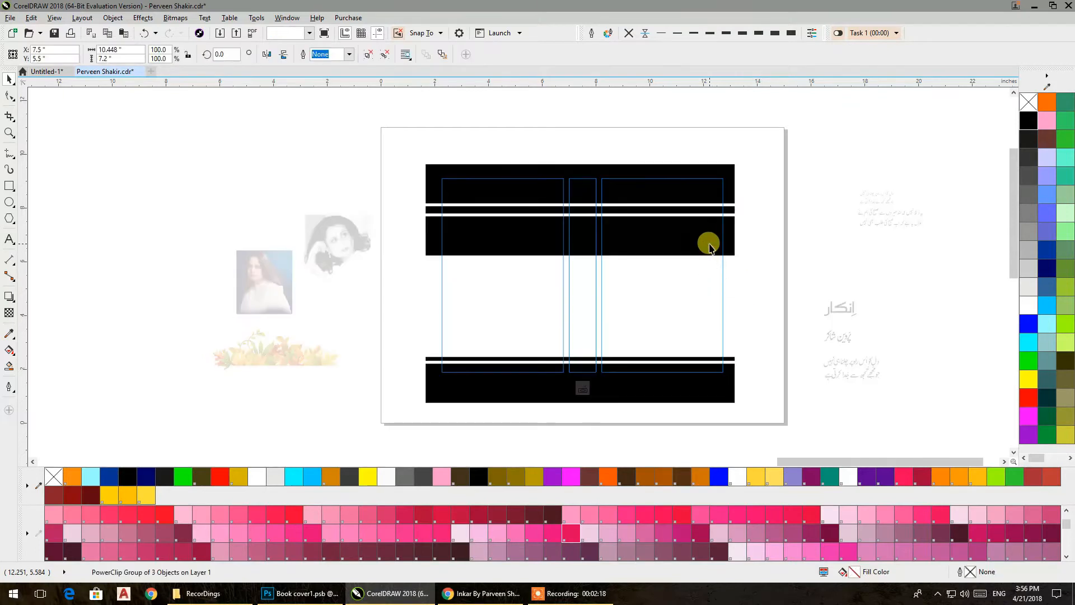
click(709, 247)
key(Delete)
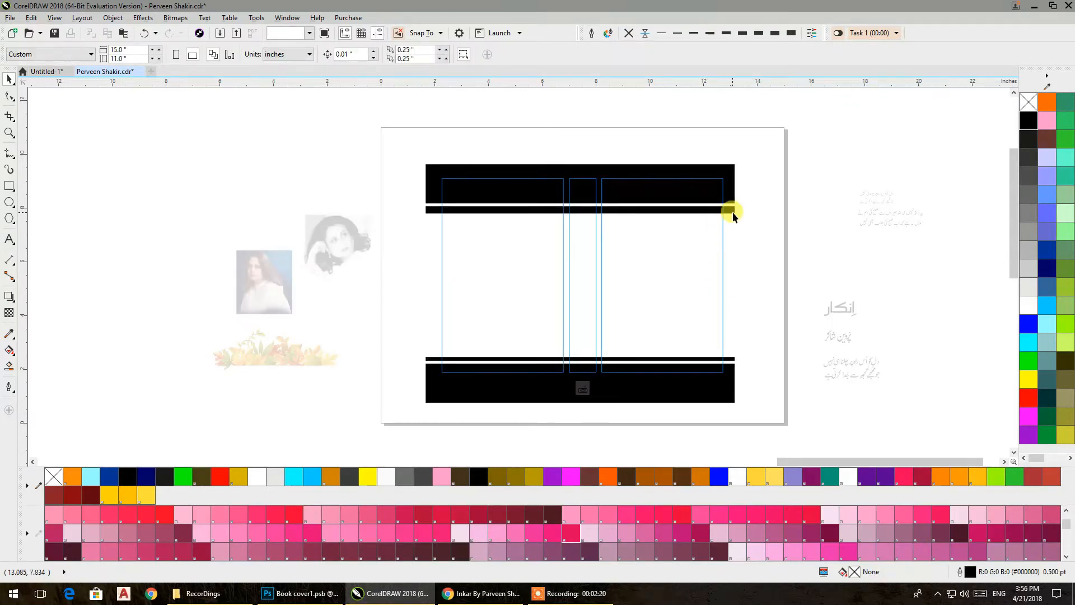
Step: Finish editing the PowerClip and enlarge the blue-background portrait photo beside the page to about 9.2 by 10.5 inches
ctrl+click(746, 224)
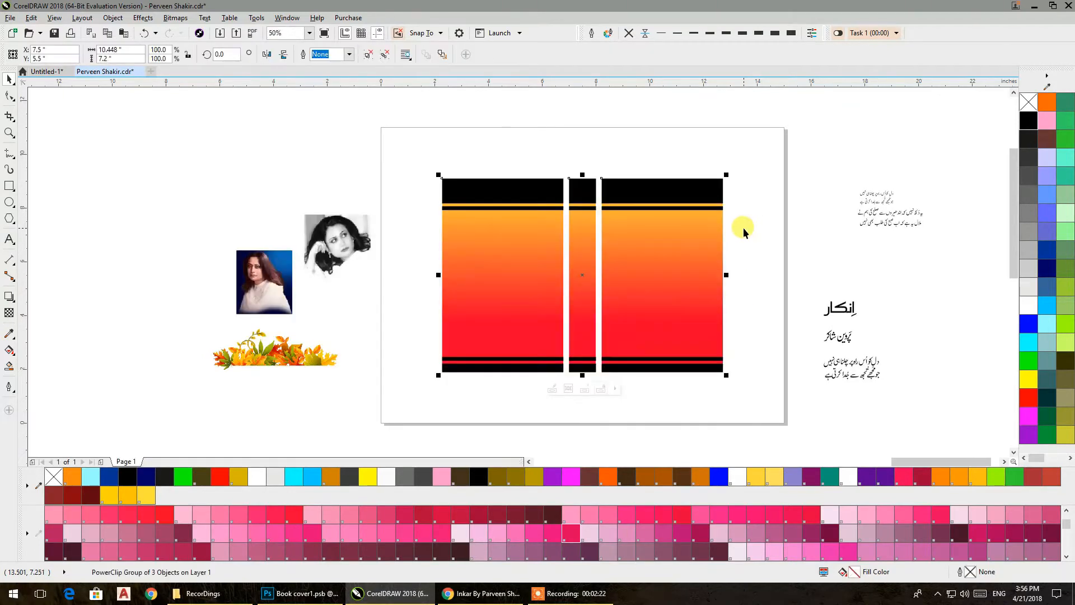
click(744, 227)
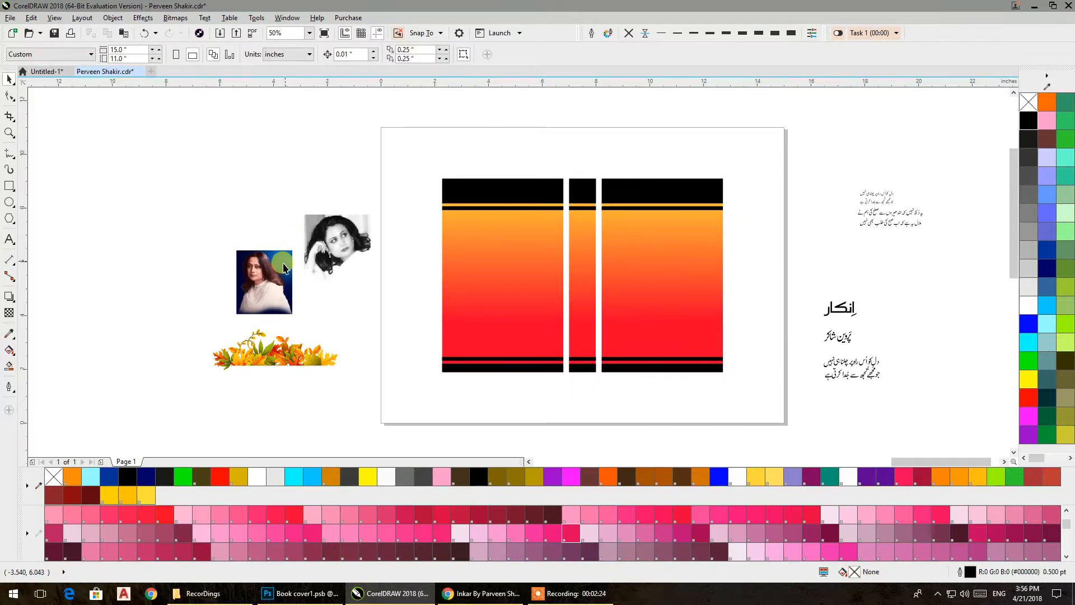
click(338, 258)
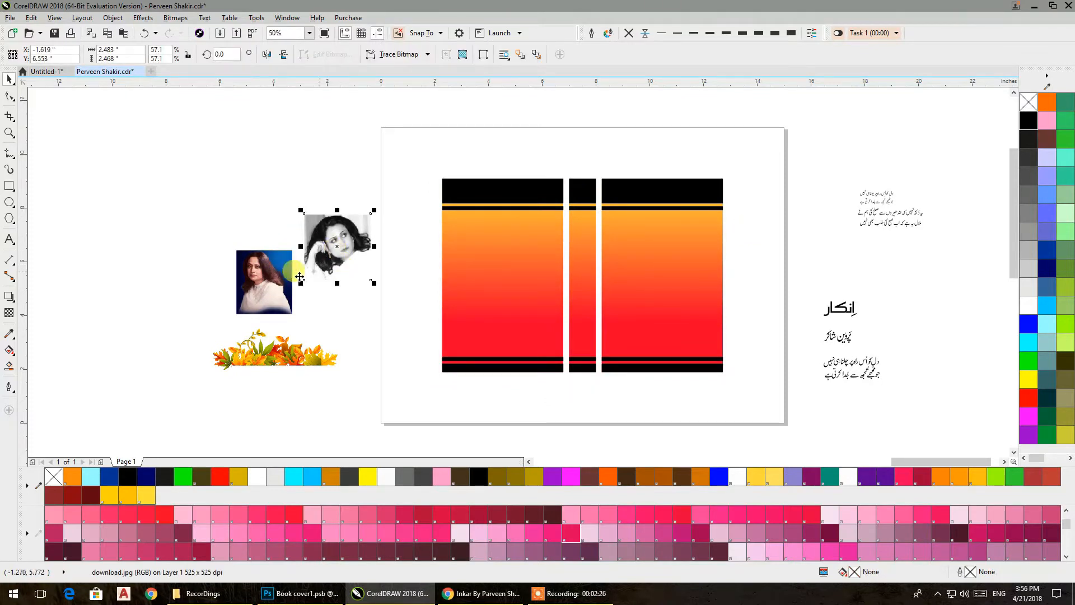
click(278, 298)
drag(293, 316, 392, 439)
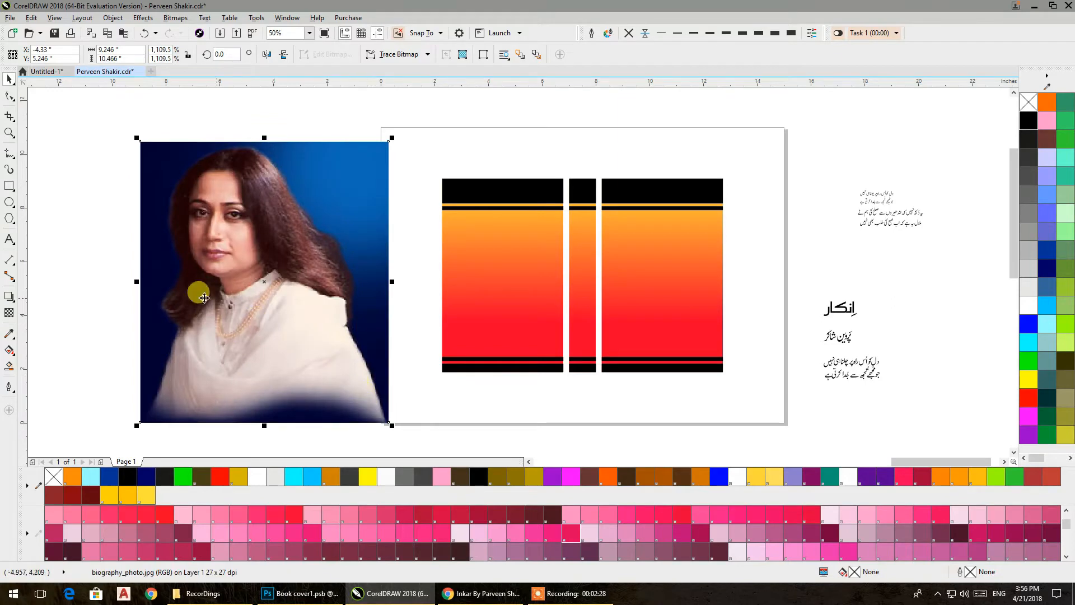
drag(238, 308, 554, 322)
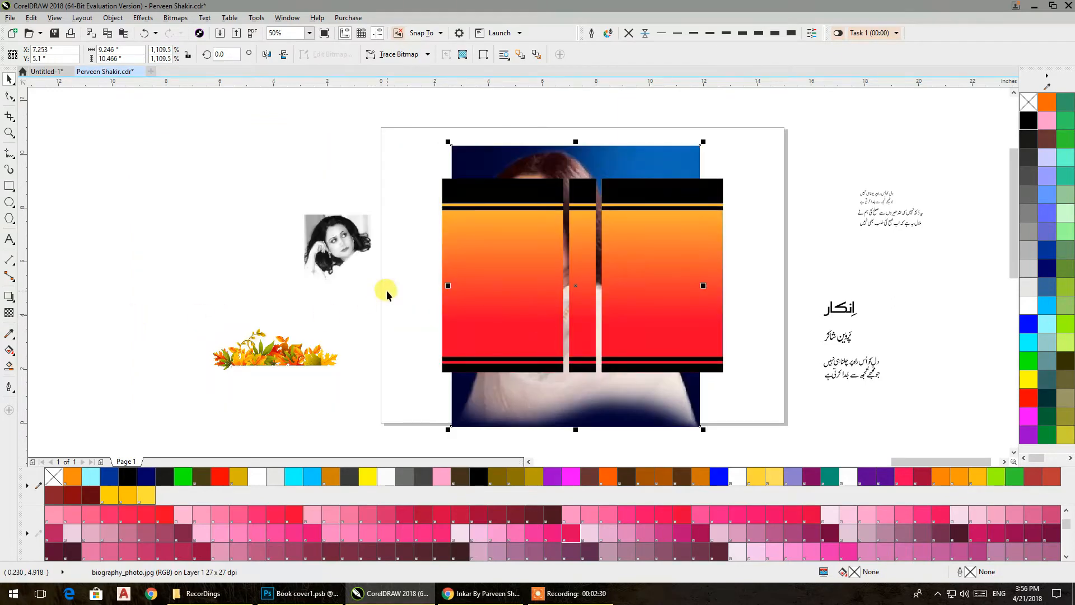
key(ctrl+z)
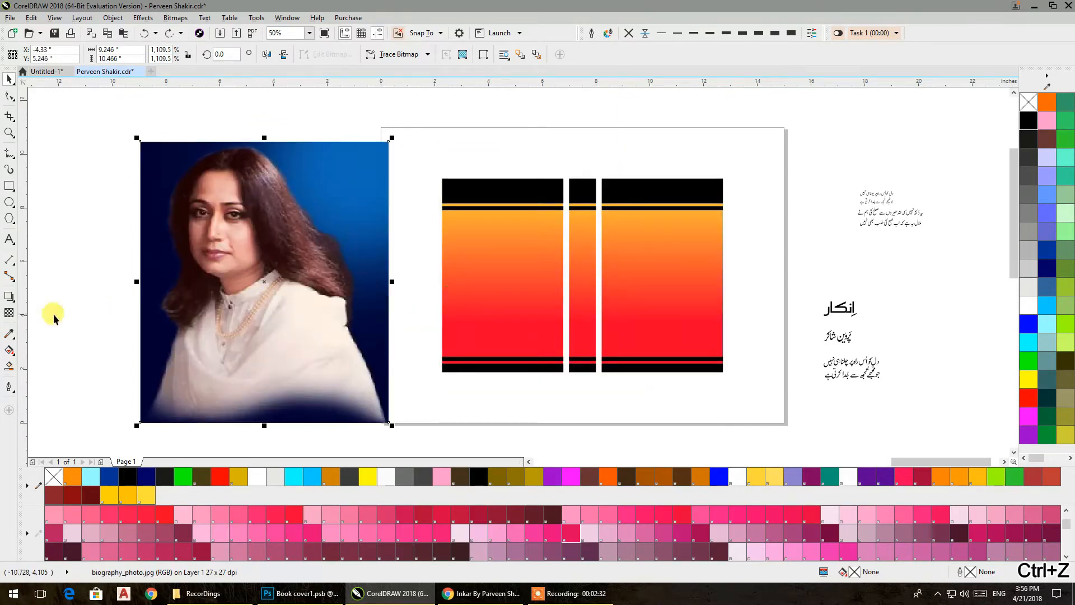
Step: Apply an elliptical fountain transparency to the enlarged portrait, centre it on the face and shrink it closely around the head
click(12, 309)
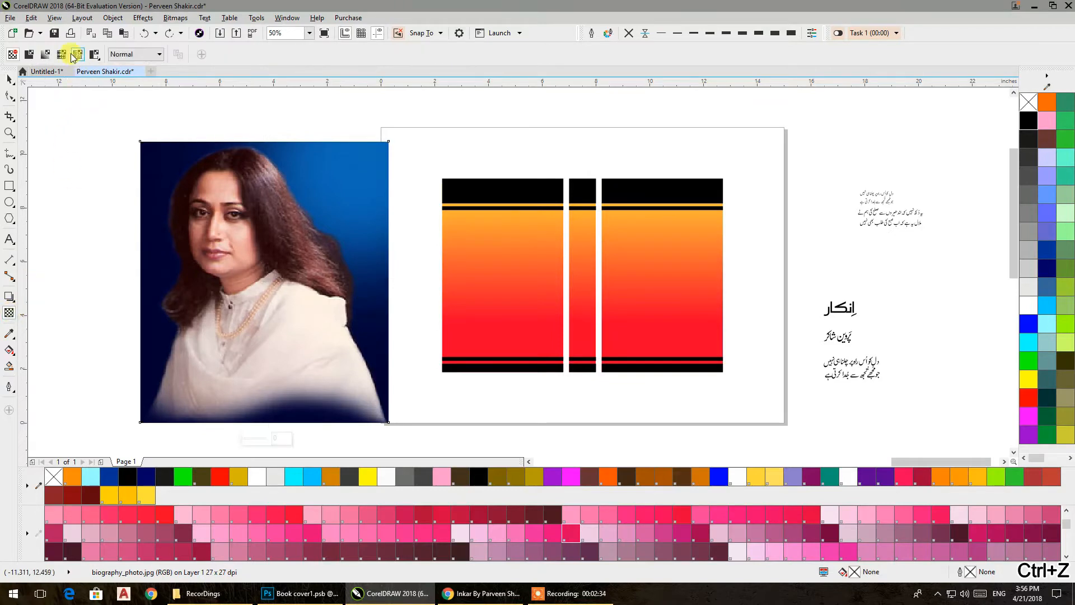
click(46, 55)
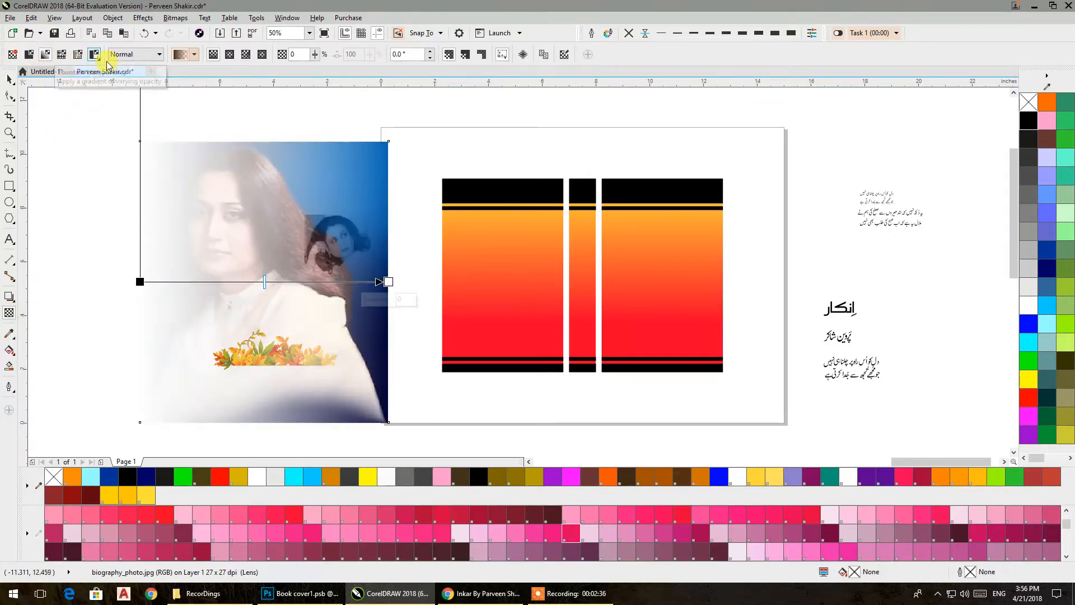
click(229, 54)
click(264, 286)
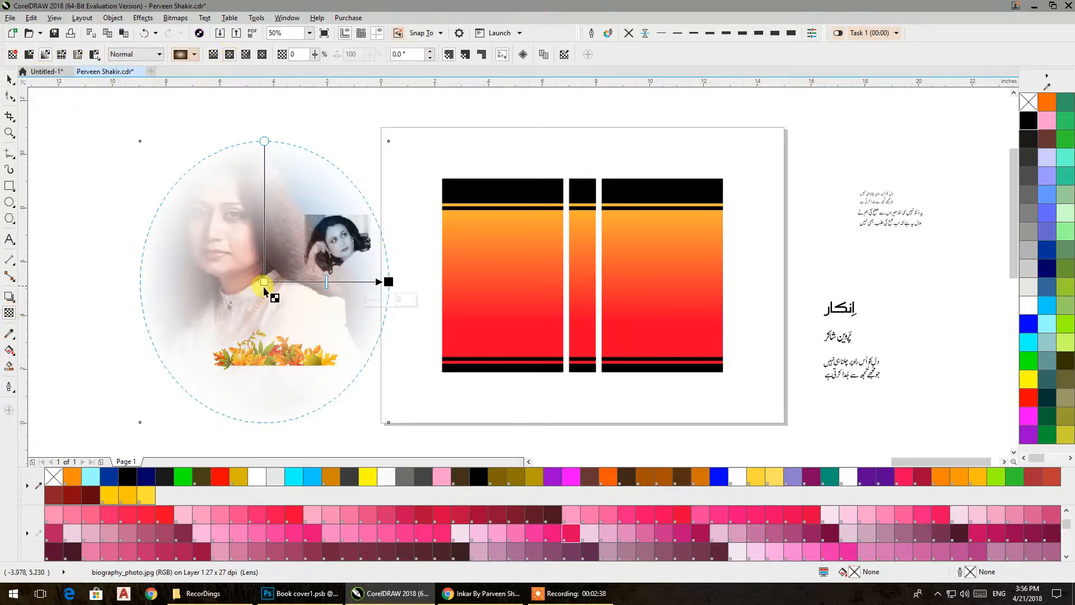
drag(264, 282, 216, 246)
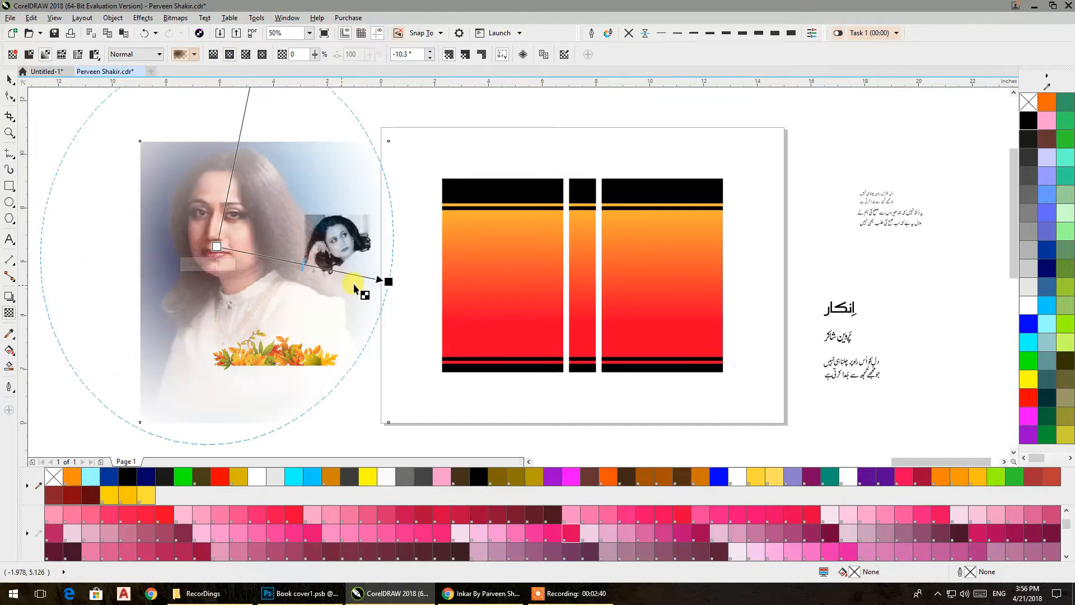
drag(389, 281, 291, 275)
mouse_move(269, 158)
mouse_down()
mouse_move(247, 151)
mouse_move(233, 185)
mouse_move(249, 172)
mouse_up()
drag(292, 275, 268, 296)
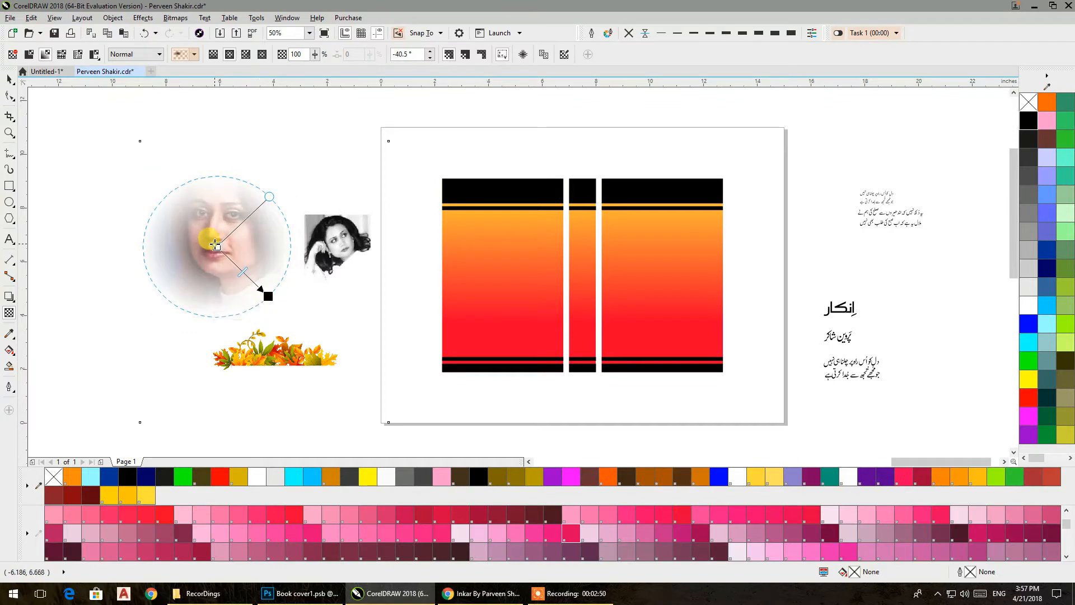
Step: Refine the portrait's elliptical transparency by recentring it on the face, rotating it to about -158.6° and shaping it into an upright oval
drag(216, 245, 219, 235)
click(260, 296)
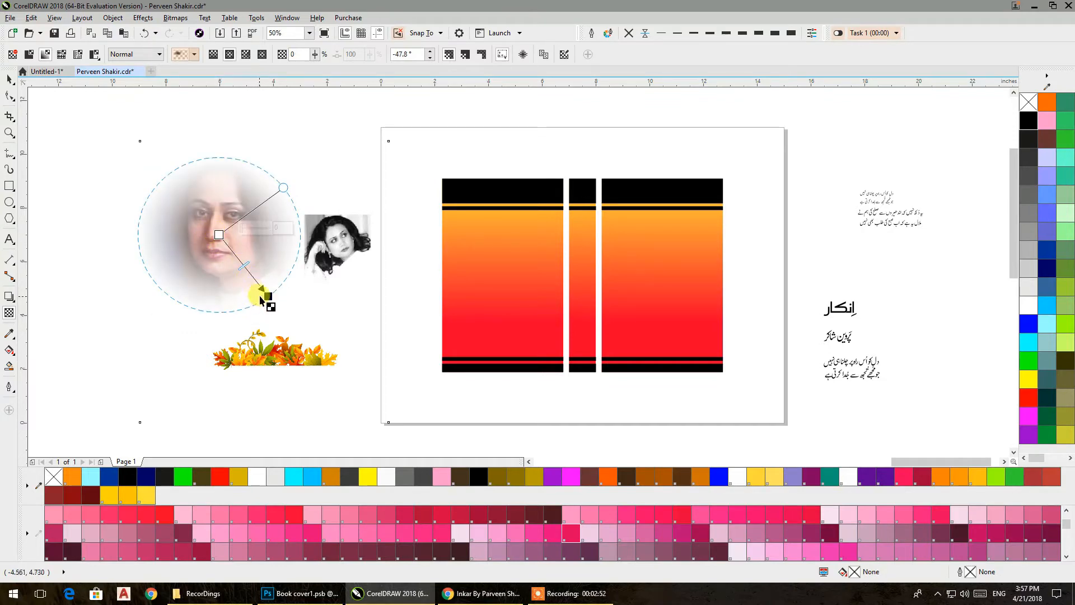
drag(268, 295, 272, 299)
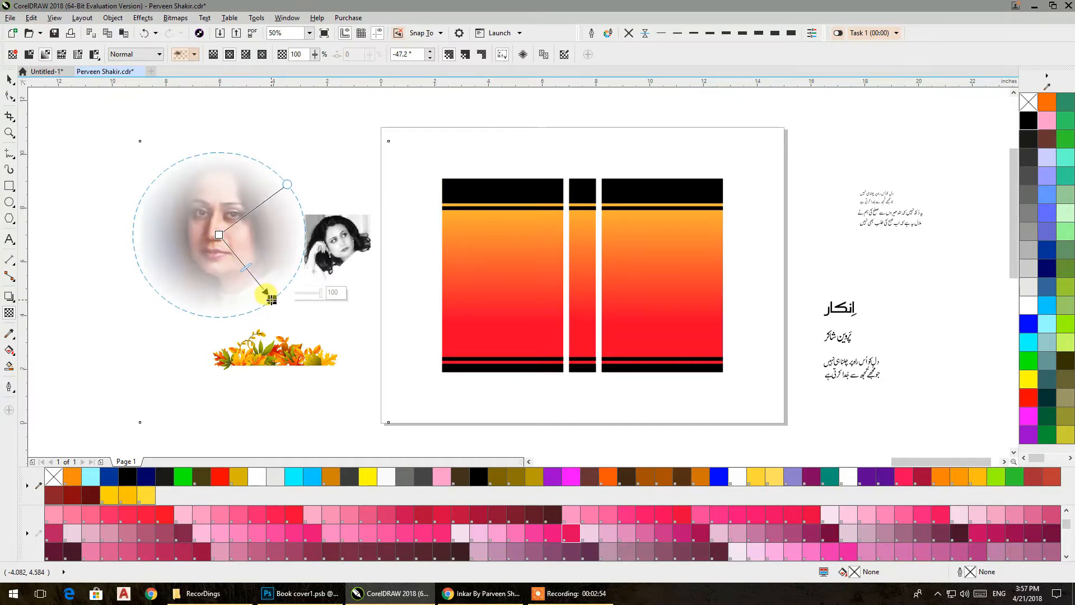
drag(286, 184, 297, 165)
drag(271, 298, 155, 263)
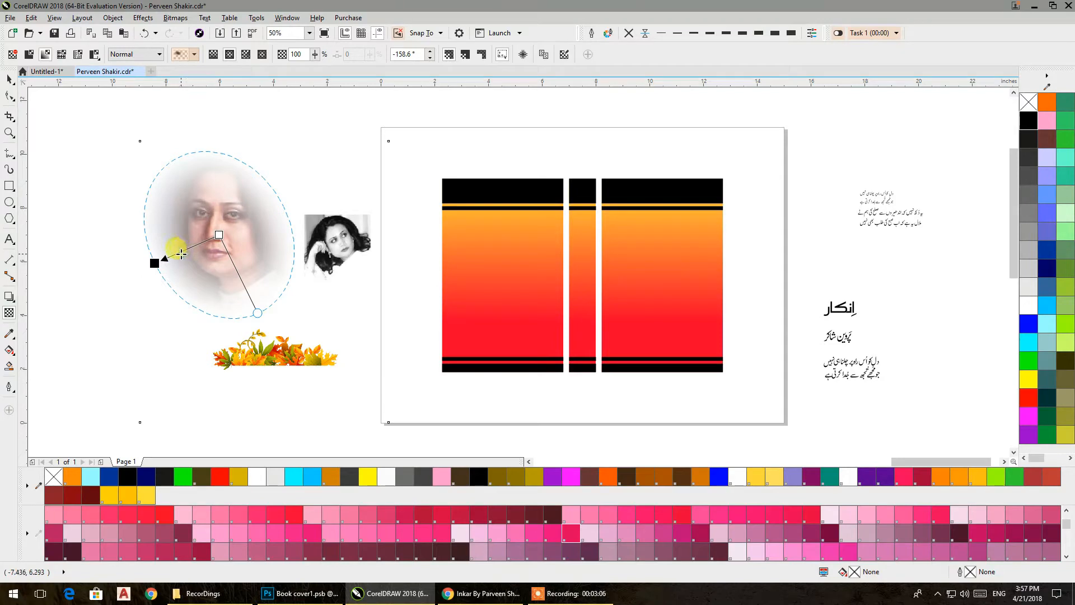
click(181, 253)
click(255, 311)
mouse_move(258, 313)
mouse_down()
mouse_move(249, 305)
mouse_move(248, 317)
mouse_up()
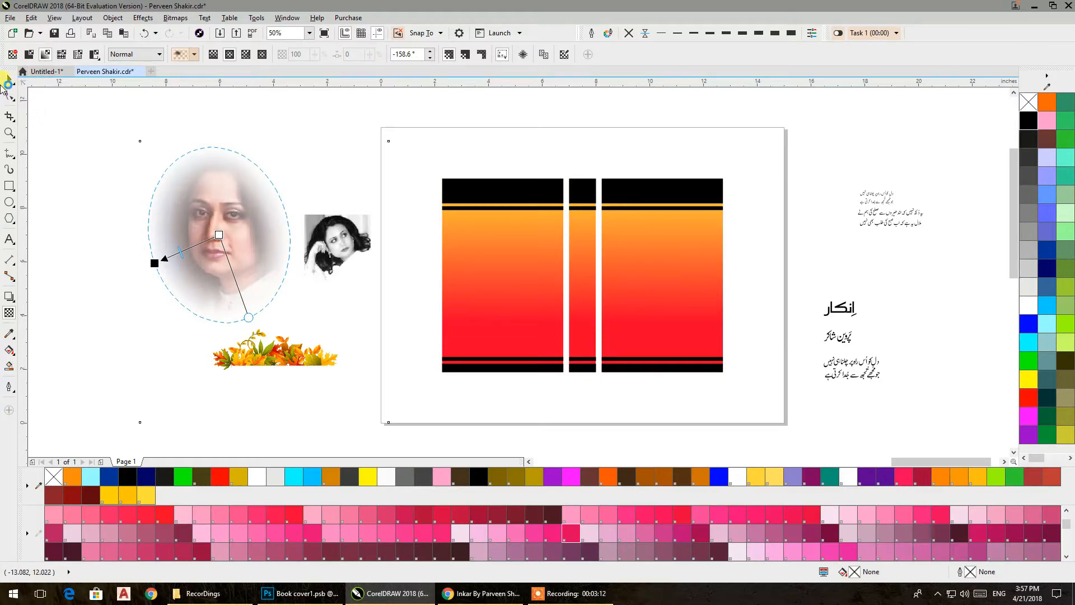
Step: Convert the faded portrait to a 300 dpi Grayscale (8-bit) bitmap with anti-aliasing and a transparent background
click(7, 81)
click(168, 19)
click(178, 34)
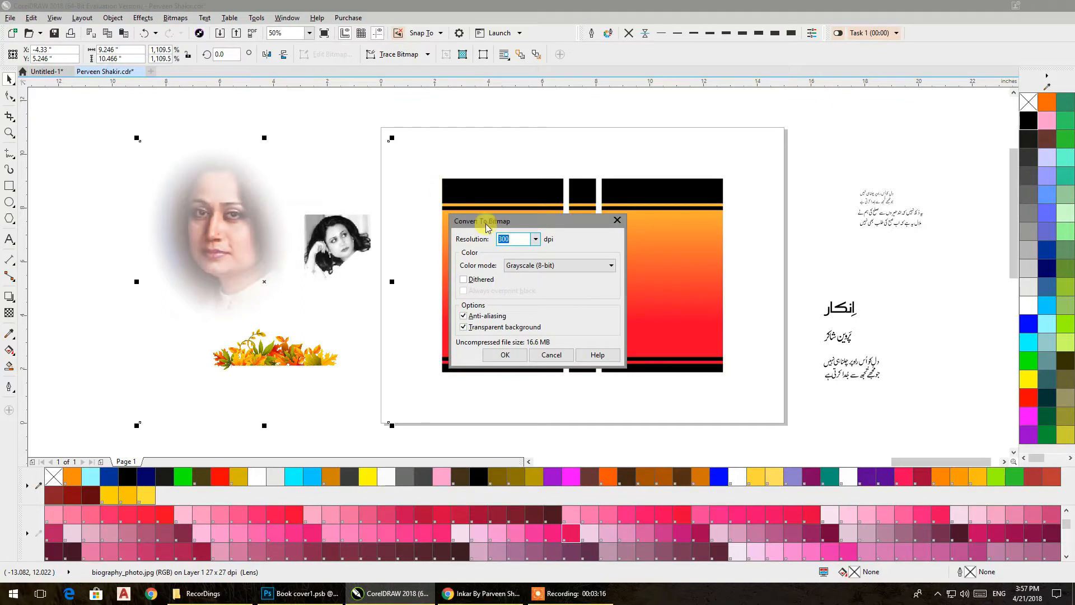
click(523, 266)
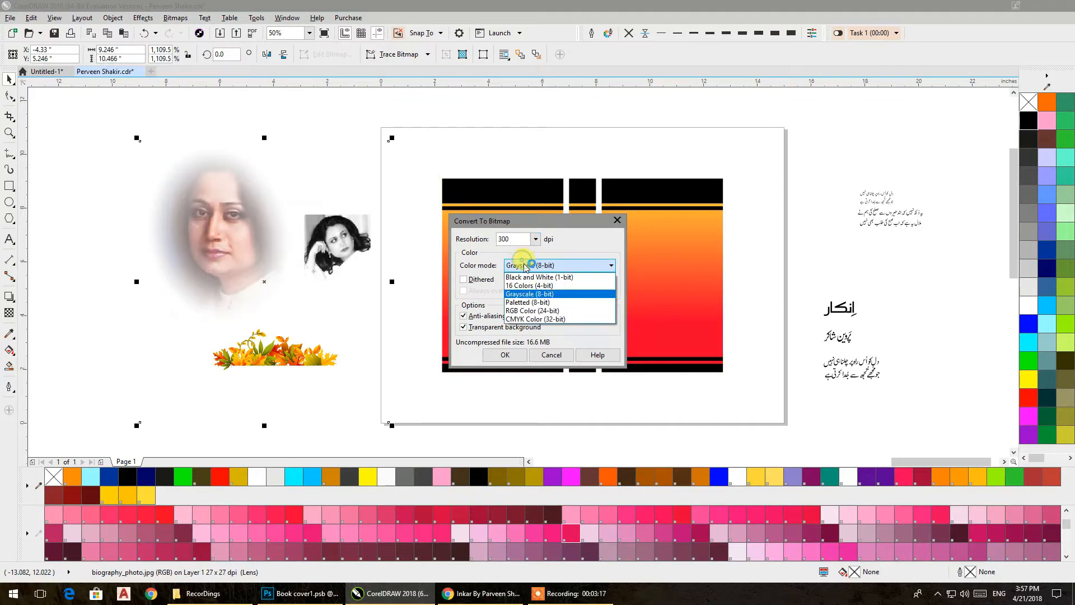
click(526, 294)
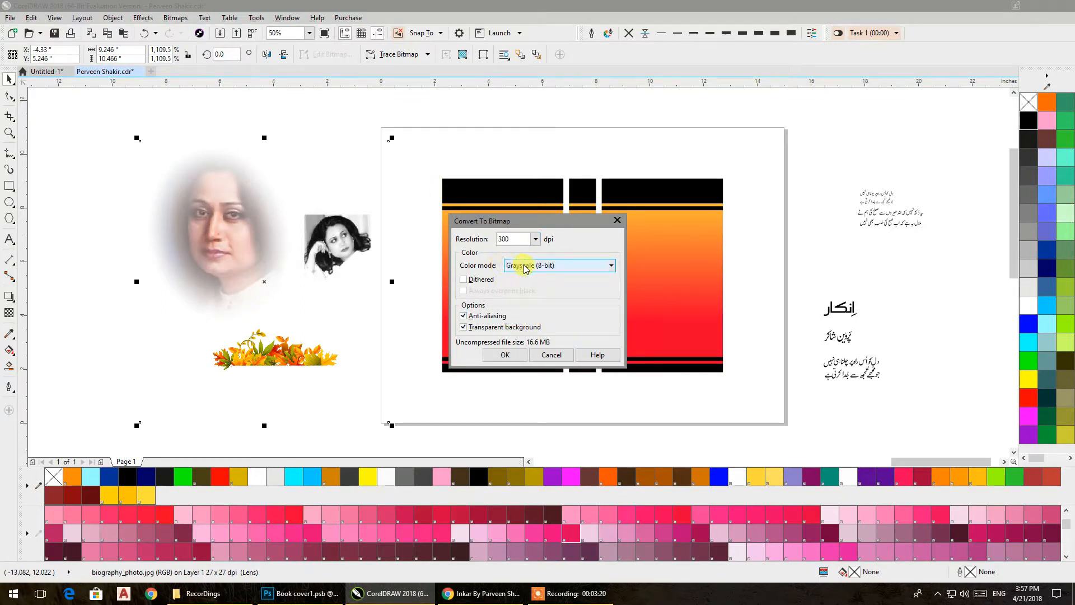
click(506, 355)
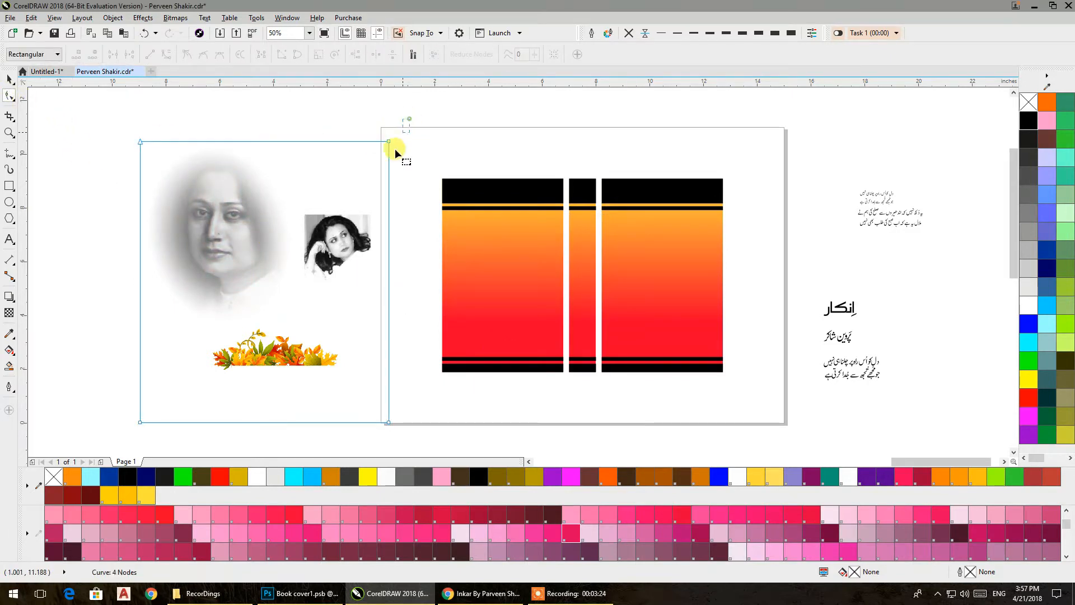
Step: Crop the portrait bitmap by moving its right-hand and lower boundary nodes in close to the faded face
drag(346, 435, 295, 425)
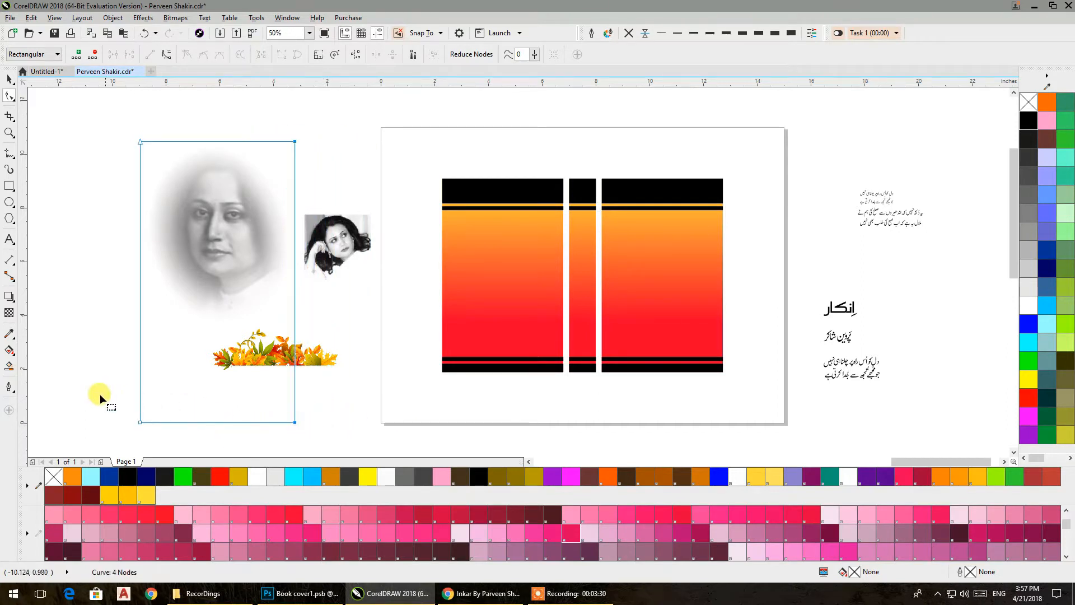
drag(294, 425, 294, 327)
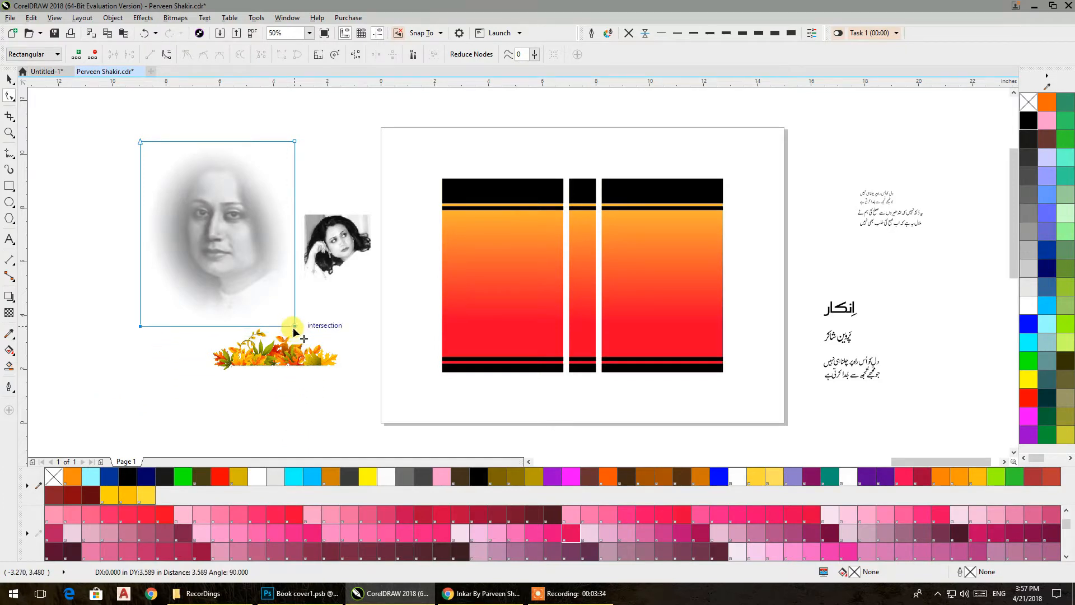
click(10, 78)
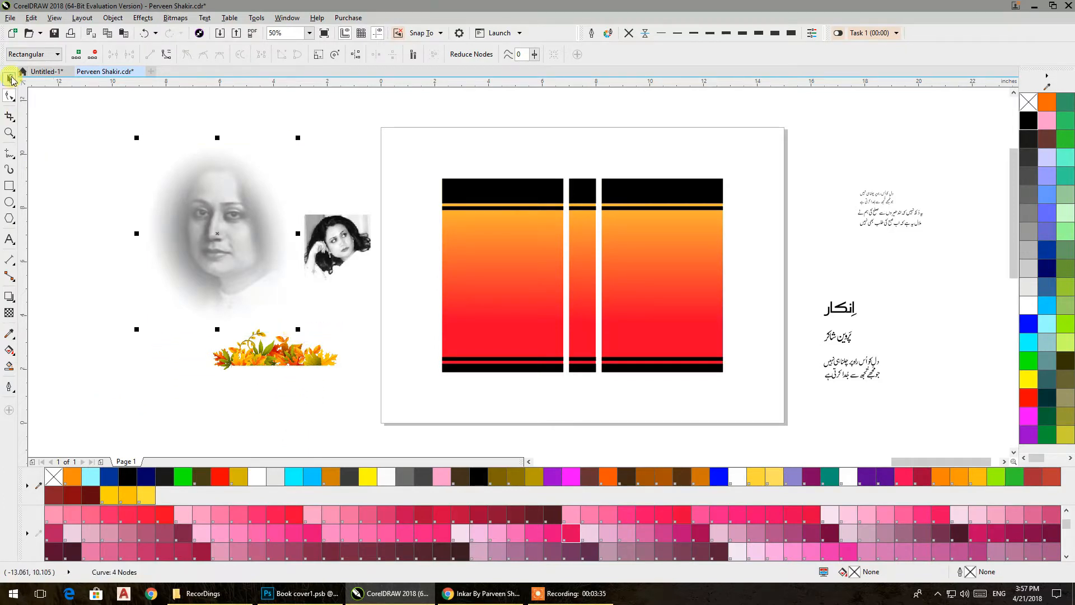
Step: PowerClip the grayscale portrait inside the cover panels, reposition it on the front cover's lower right area and finish editing
right_click(187, 173)
click(212, 178)
click(681, 261)
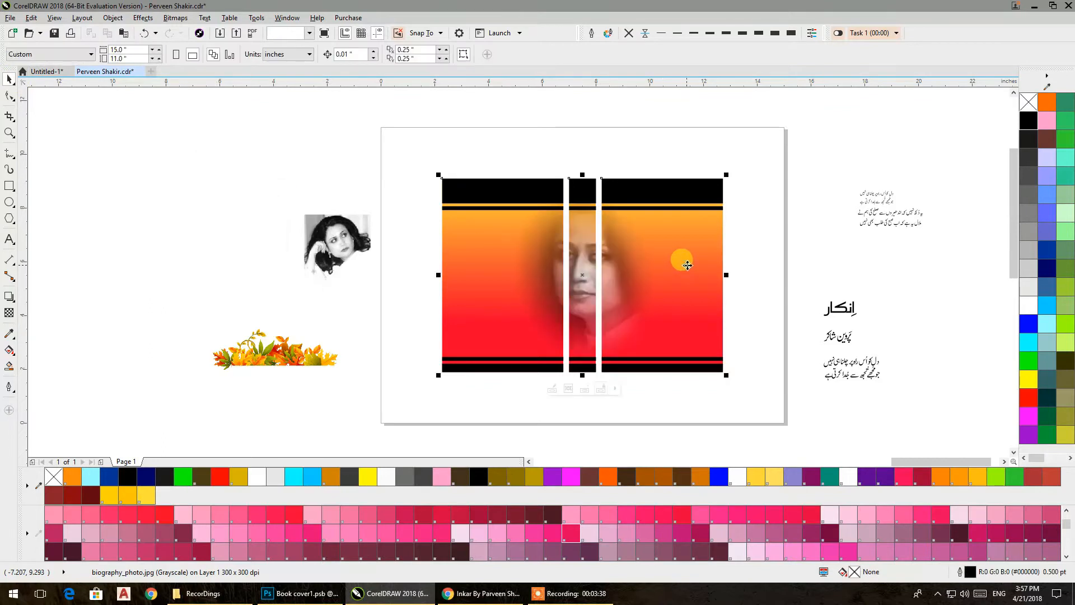
ctrl+click(690, 265)
drag(617, 268, 709, 304)
ctrl+click(768, 280)
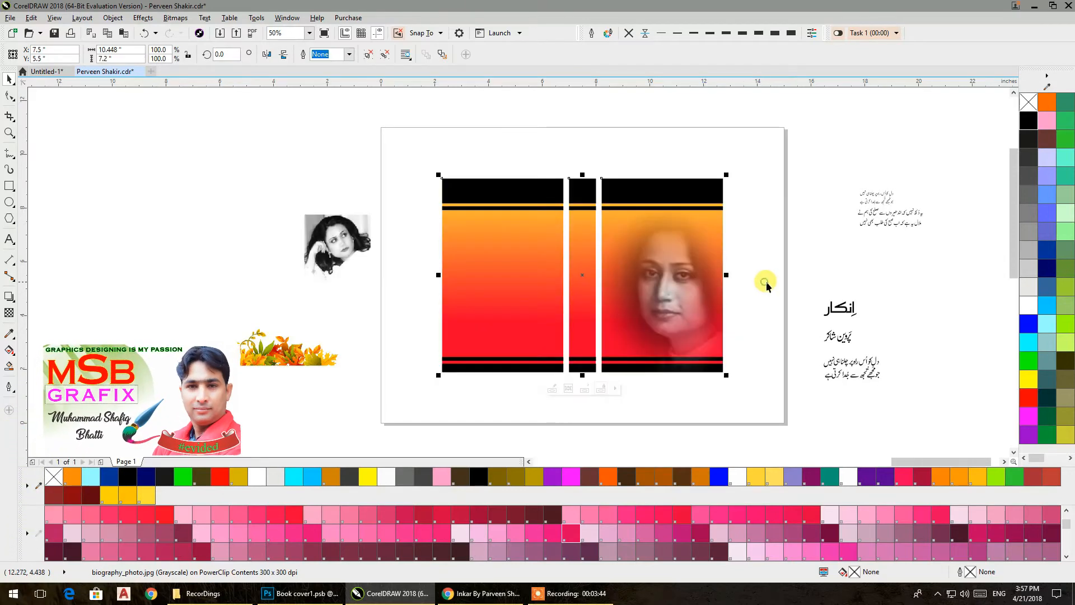
click(768, 281)
Step: Place the Urdu title in the front cover's top black bar and the author's name at the lower left, both filled white
drag(849, 308, 668, 195)
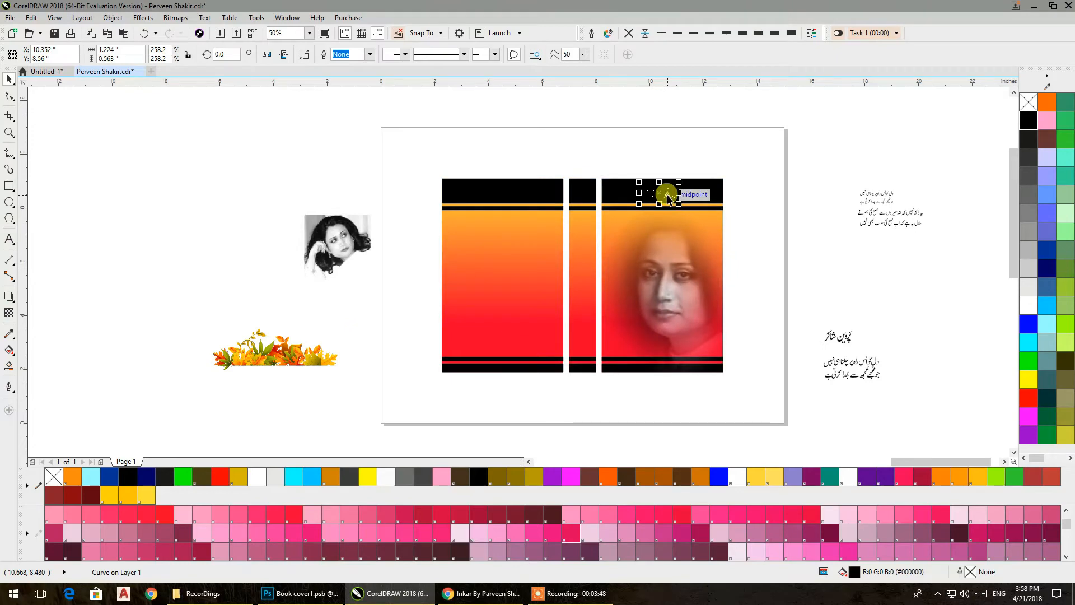
click(1025, 309)
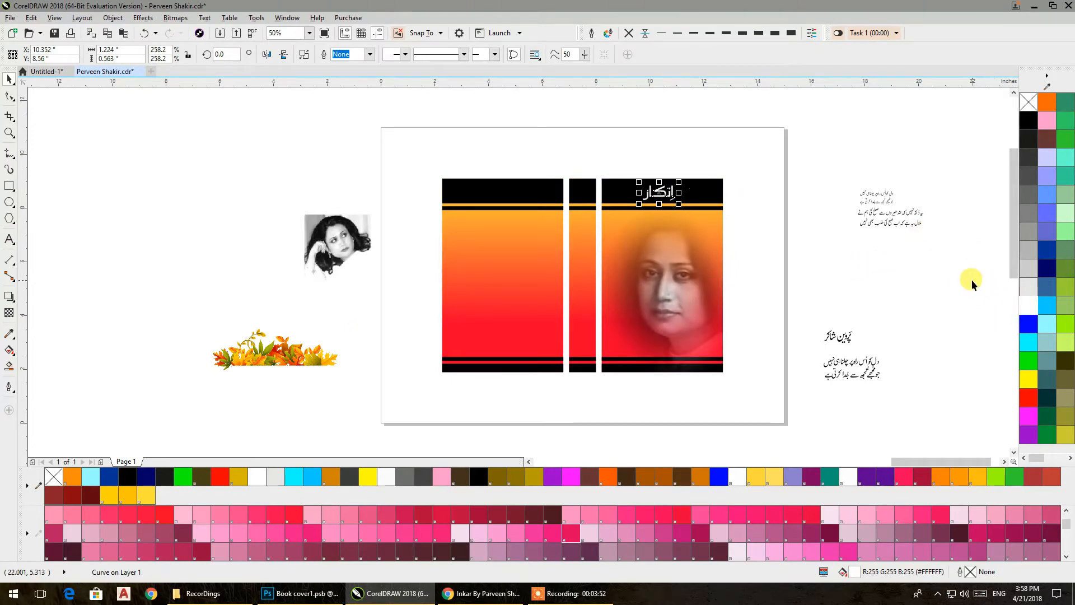
click(767, 264)
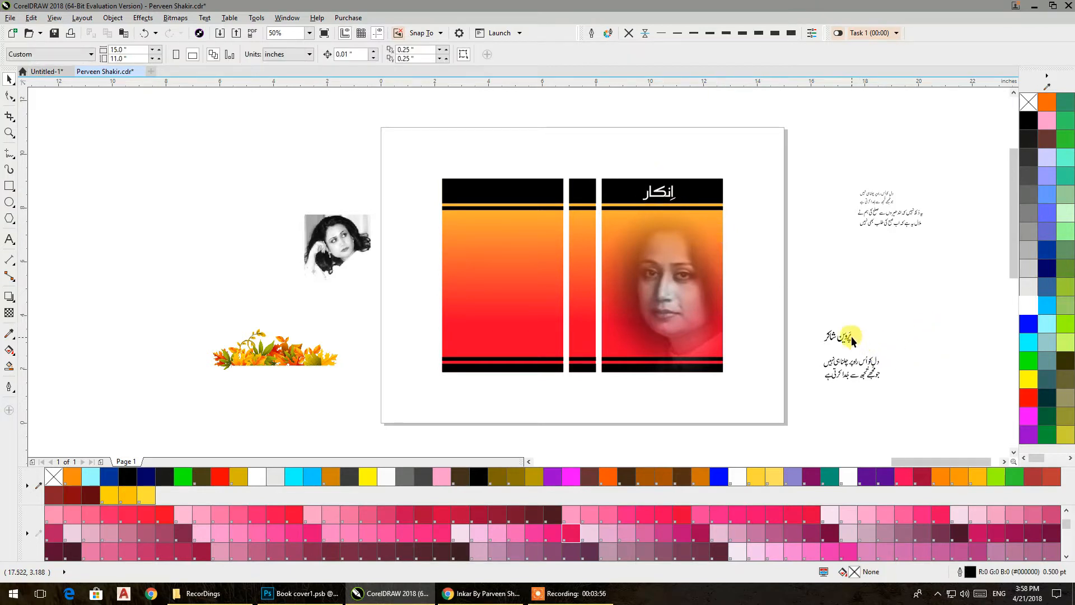
drag(841, 338, 634, 345)
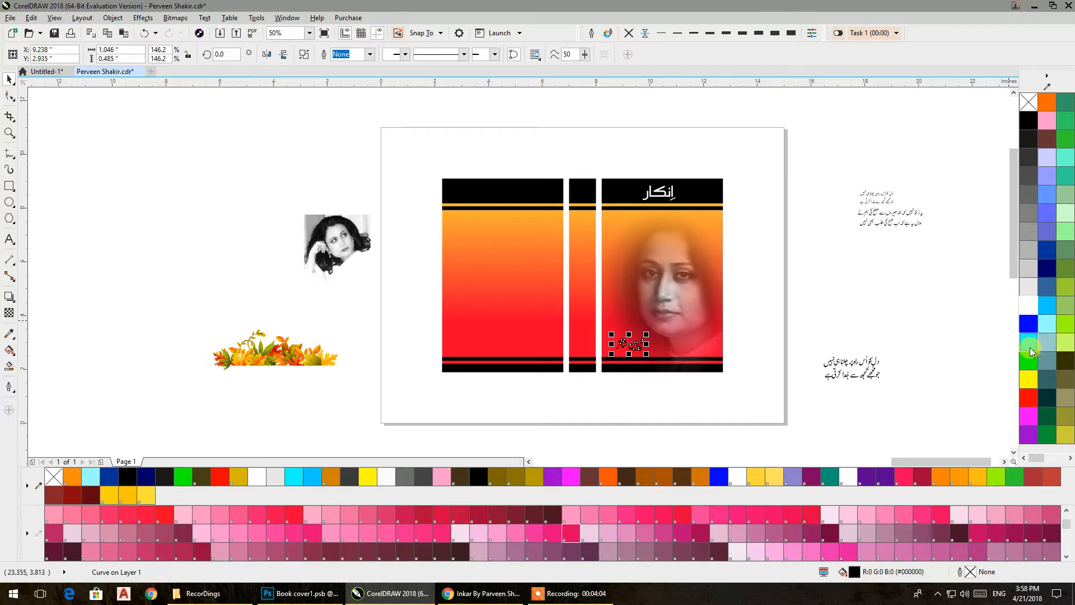
click(1028, 305)
Step: Place the larger two-line Urdu verse near the bottom of the back cover and fill it white
drag(857, 351, 512, 325)
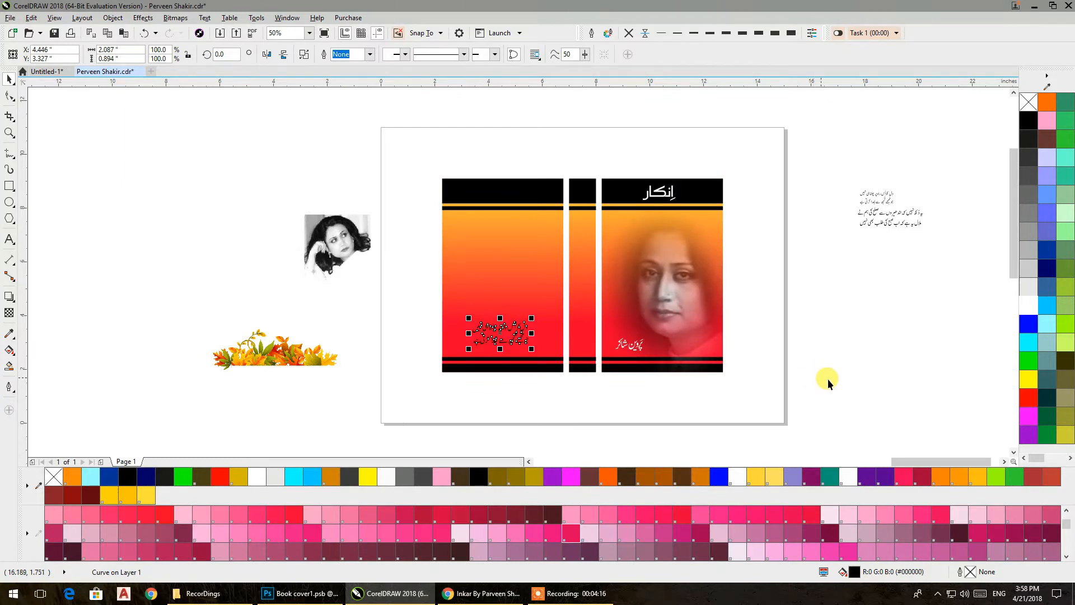
click(1030, 288)
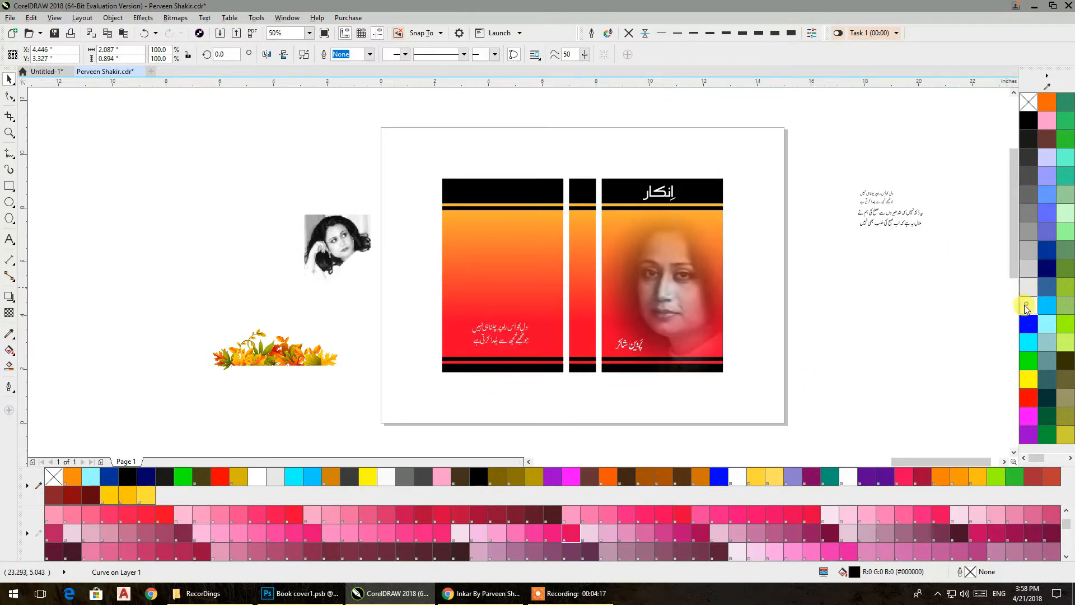
click(885, 354)
Step: Draw a rectangle, move it onto the middle of the back cover and scale it to about 3 by 1.9 inches
drag(674, 243, 705, 259)
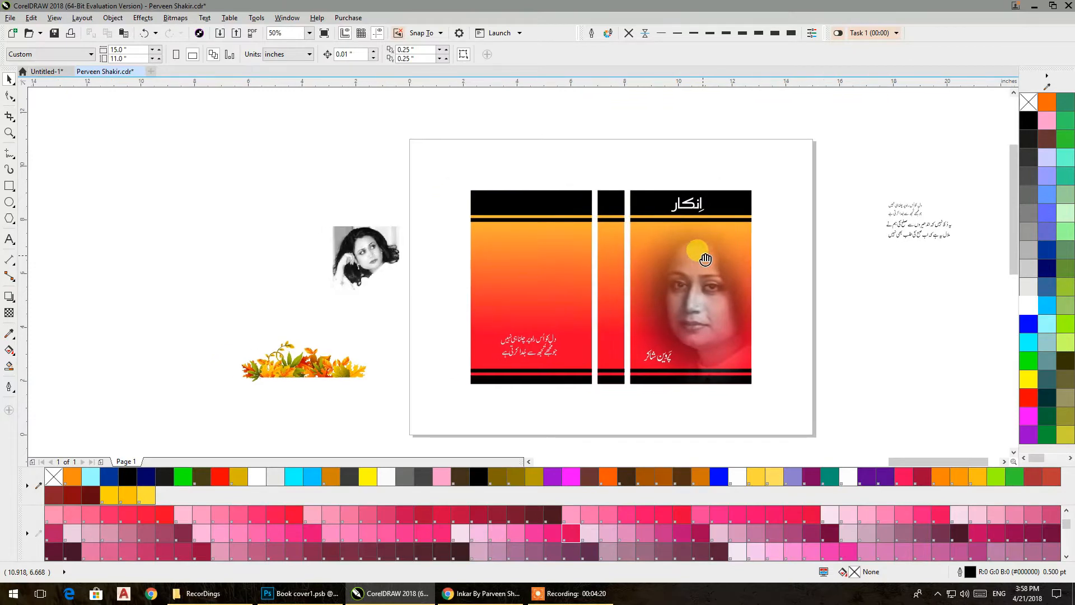
click(385, 268)
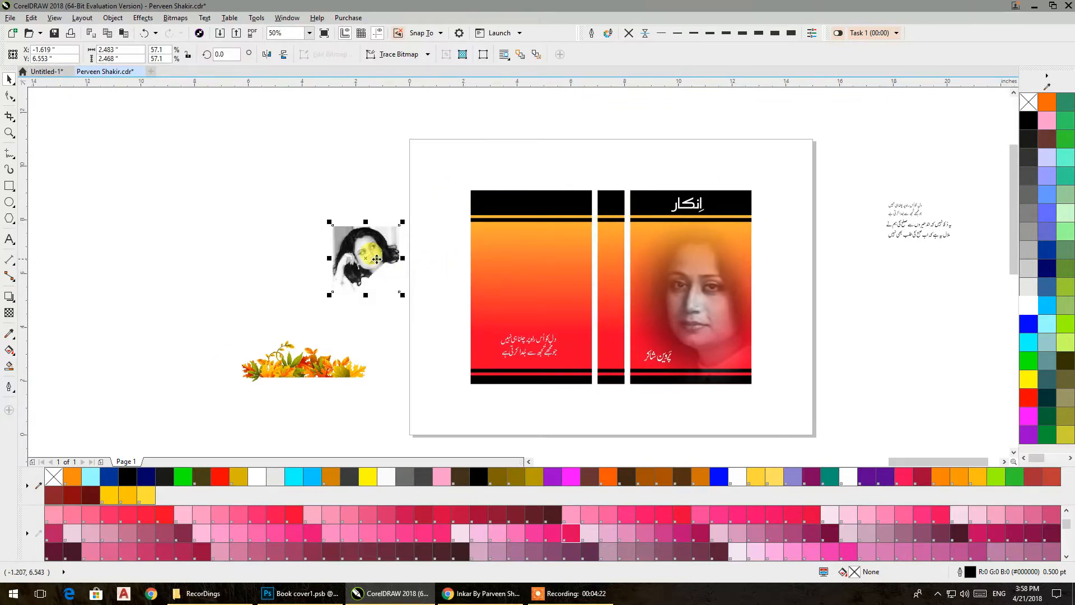
click(9, 201)
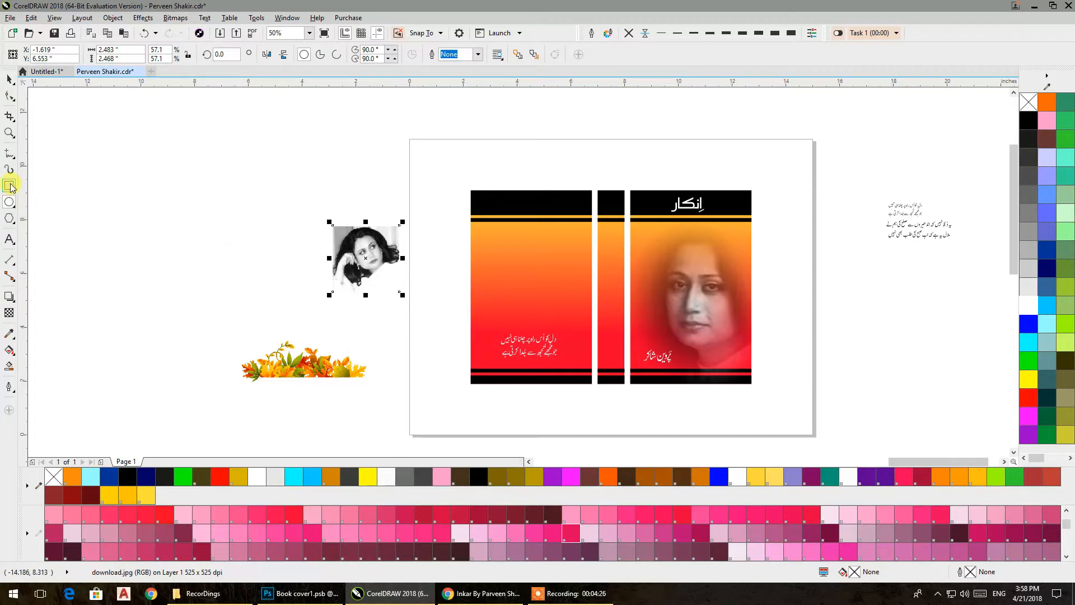
click(10, 187)
drag(265, 176, 371, 243)
click(9, 80)
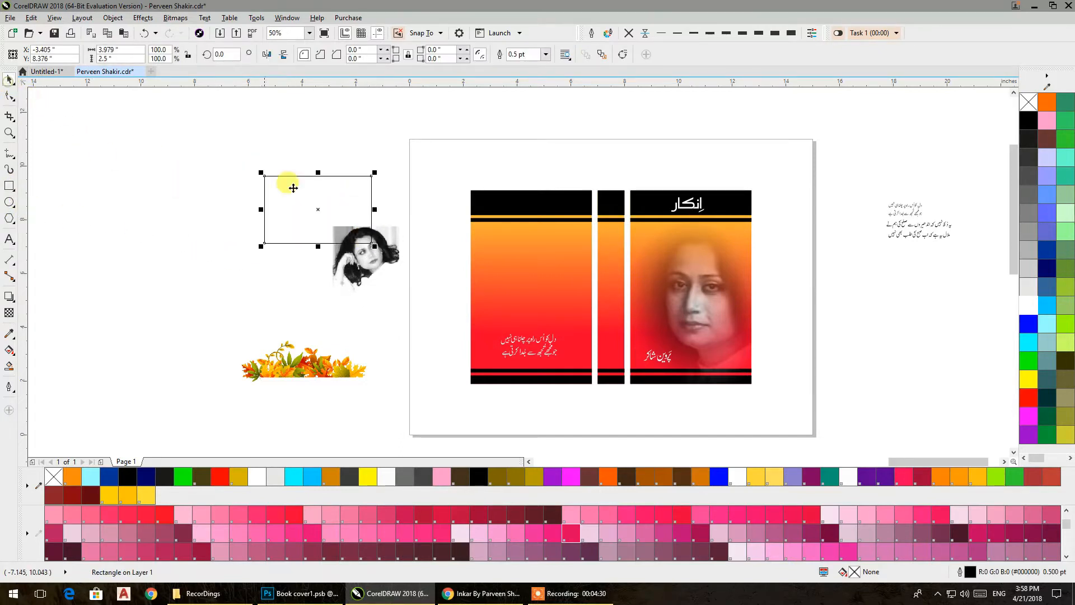
drag(294, 188, 540, 273)
drag(591, 321, 574, 310)
scroll(538, 283, up, 2)
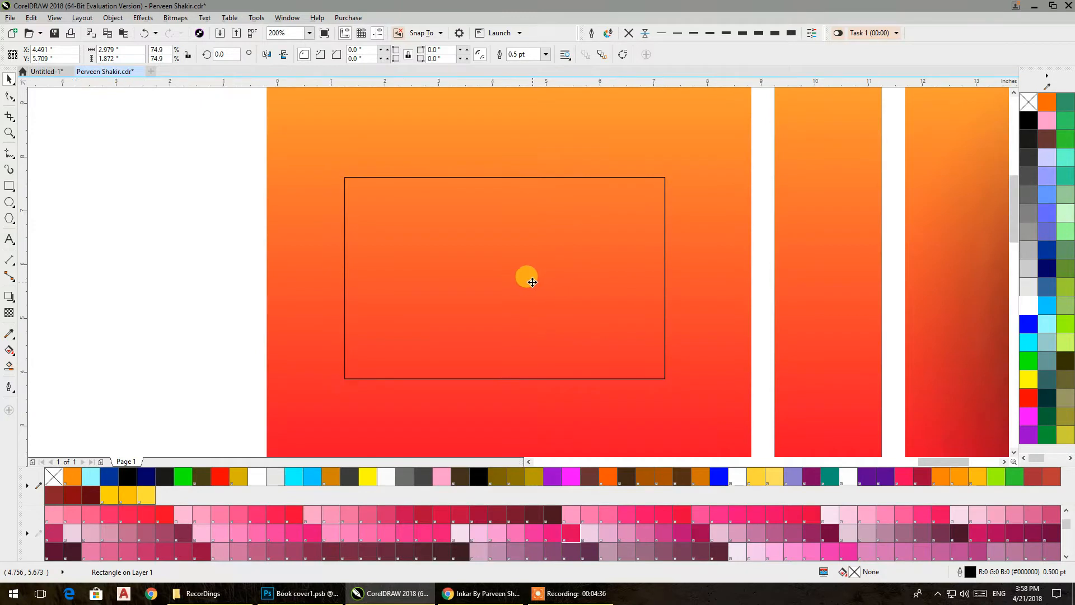
Step: PowerClip the black-and-white photo inside the back cover's rectangle, shift it slightly down within the frame and finish editing
scroll(533, 282, down, 1)
drag(209, 222, 258, 273)
right_click(259, 274)
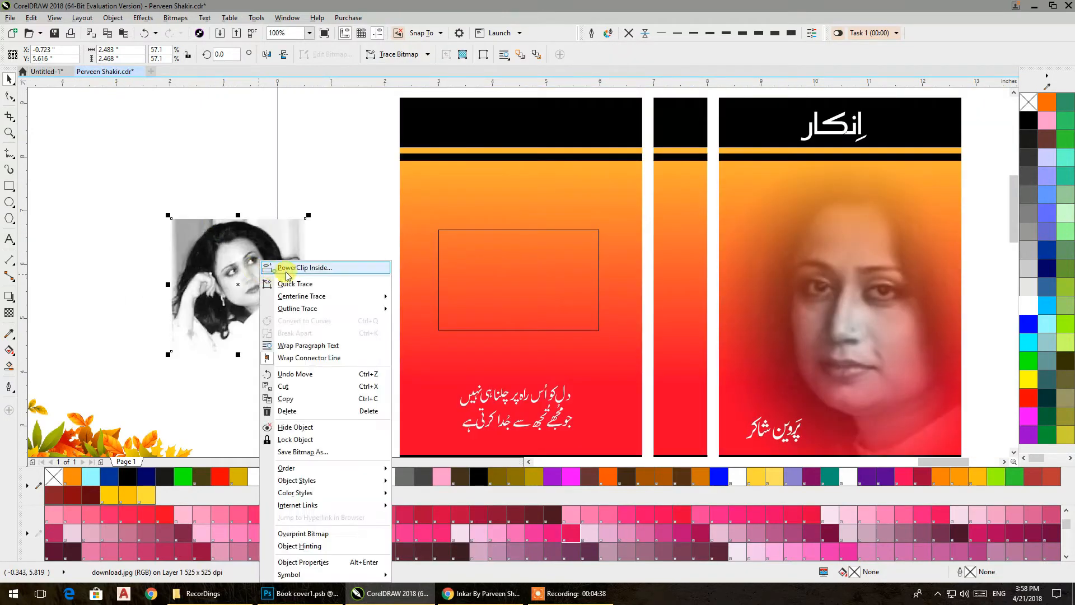
click(304, 268)
click(509, 241)
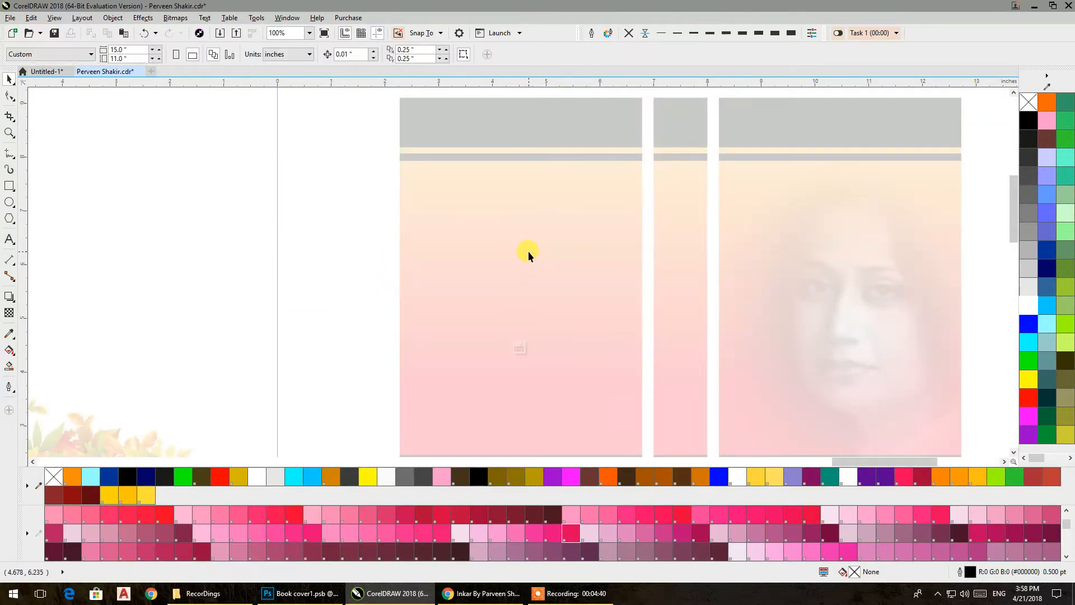
click(529, 252)
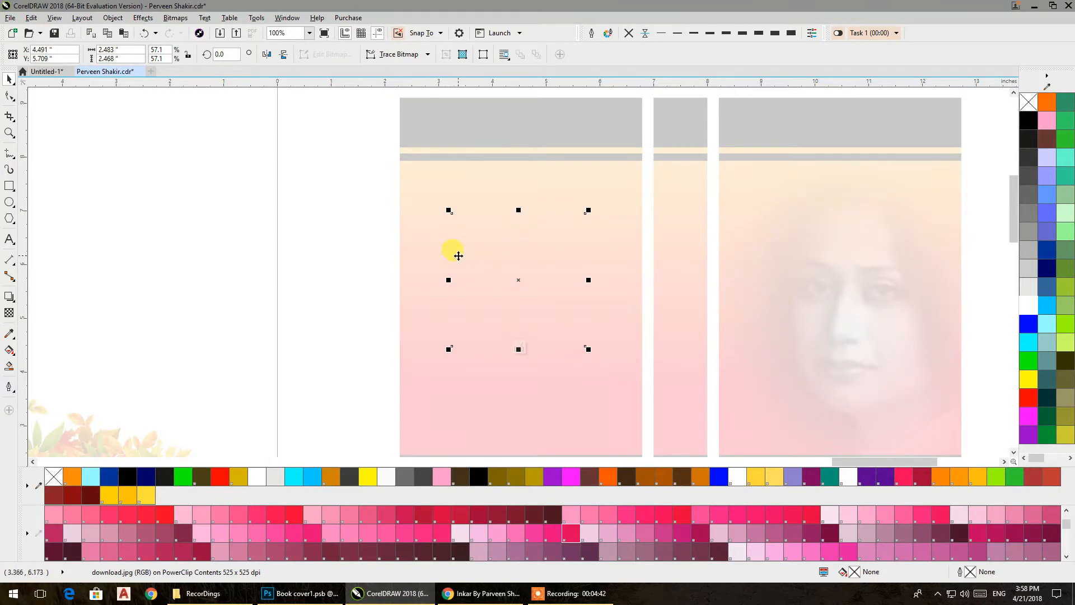
key(ctrl+w)
drag(546, 280, 548, 295)
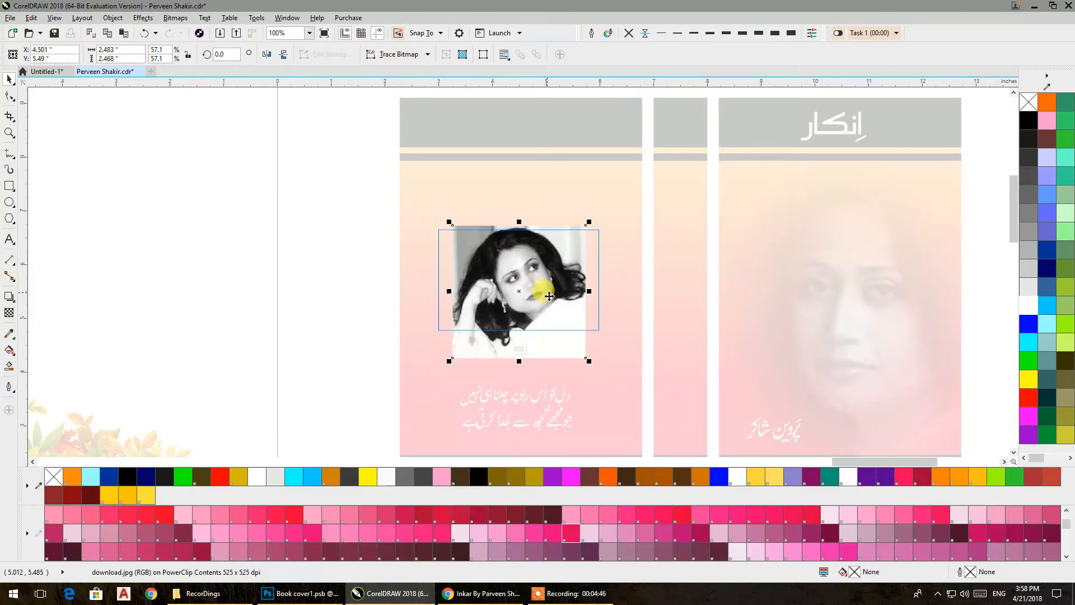
click(386, 273)
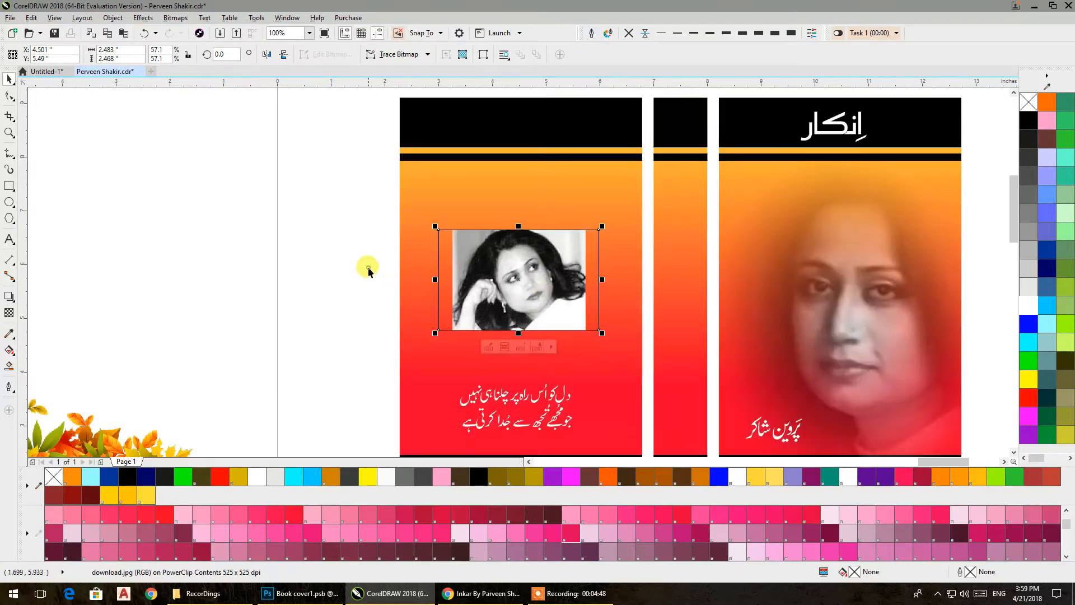
Step: Fill the photo frame white, set its outline to 10 pt and round its corners to about 0.27 inches
click(1027, 308)
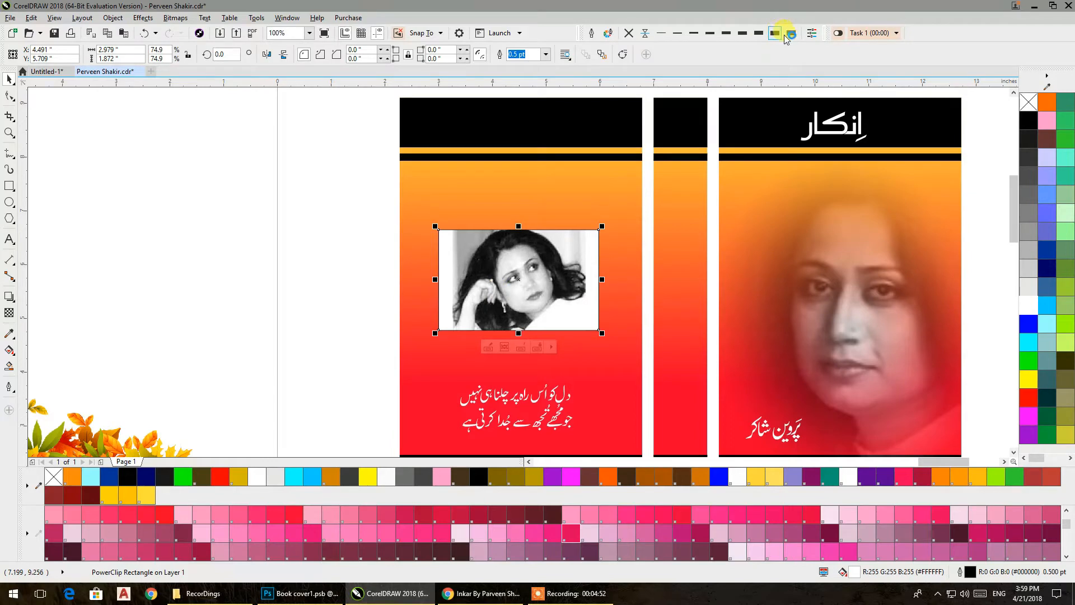
click(786, 36)
click(11, 97)
drag(446, 230, 451, 241)
click(12, 83)
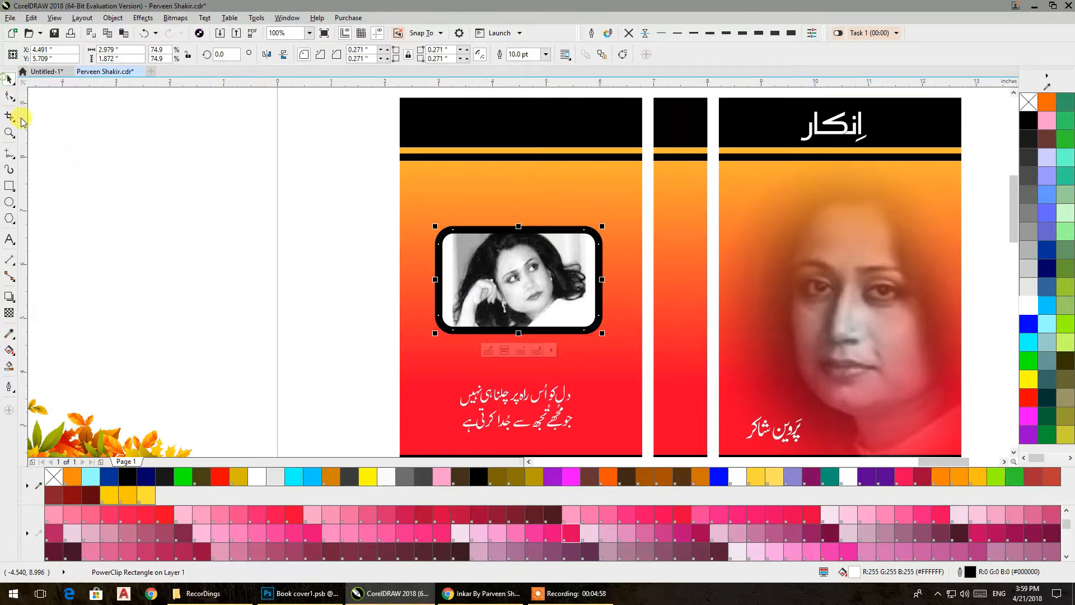
Step: Apply a Small Glow drop shadow to the photo frame in black with 100 opacity, feathering 8 and Outside direction
click(10, 299)
click(31, 54)
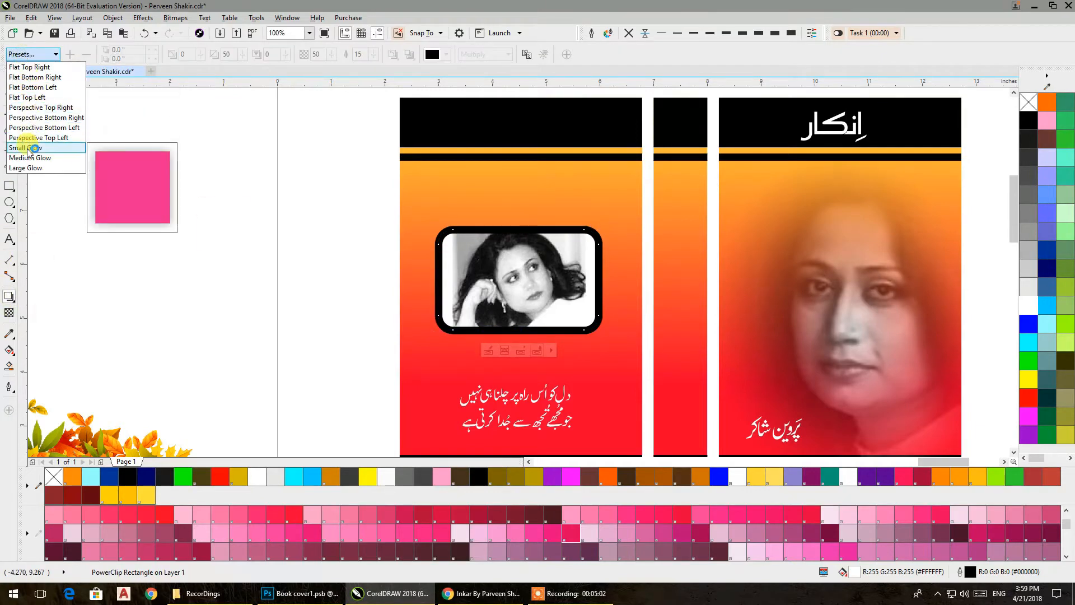
click(31, 148)
click(434, 54)
drag(448, 132, 415, 191)
click(360, 55)
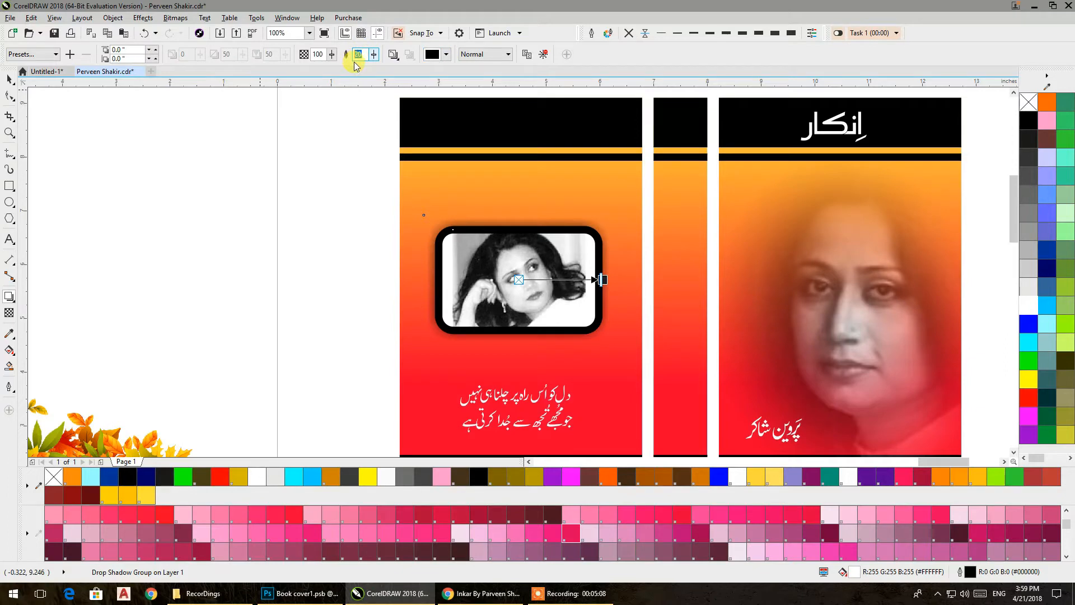
click(323, 54)
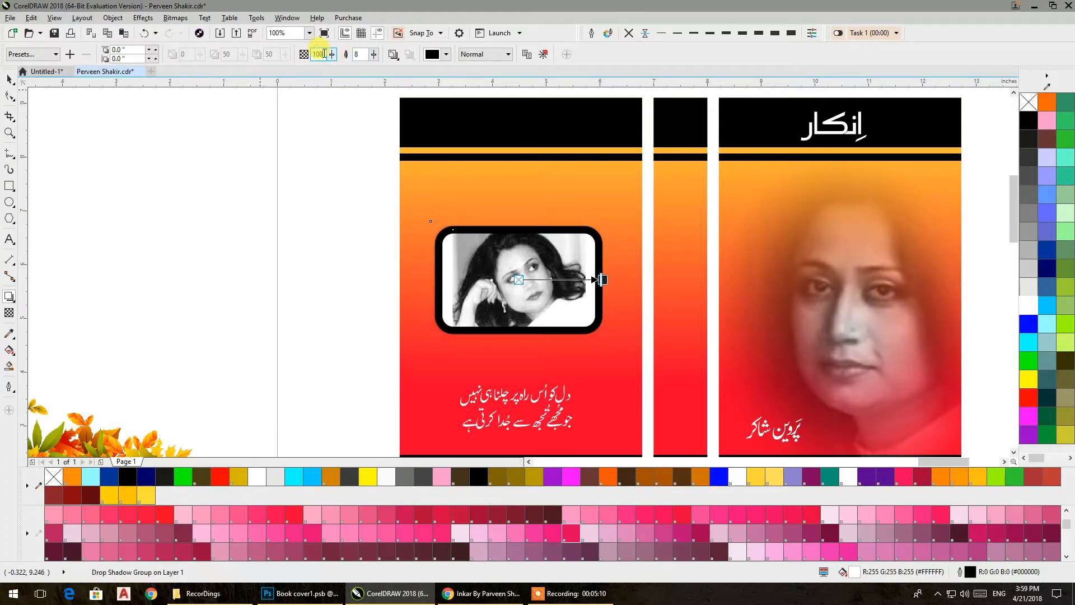
click(409, 56)
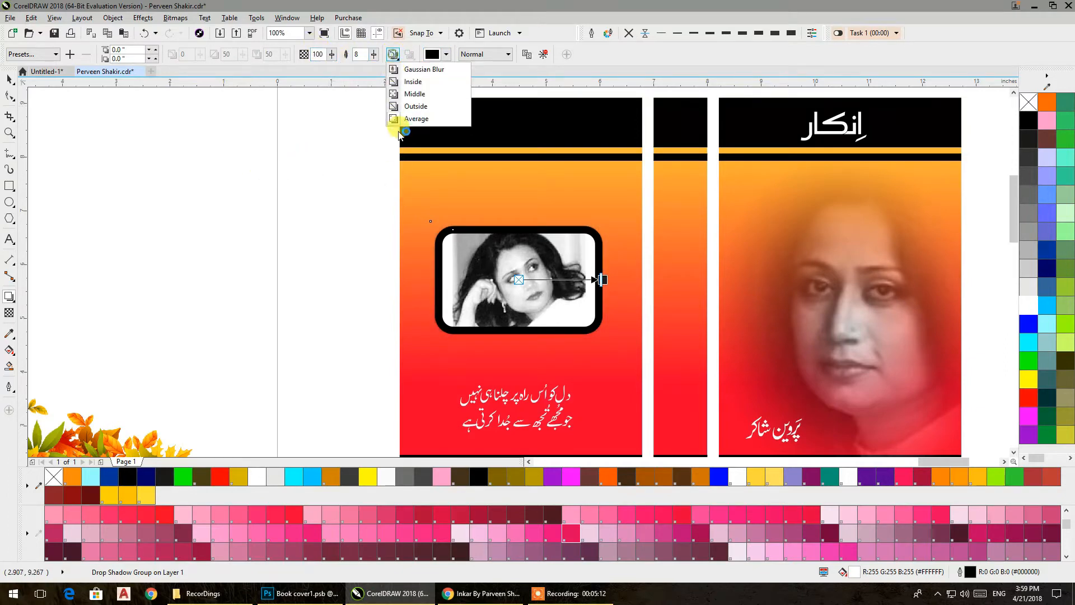
click(397, 105)
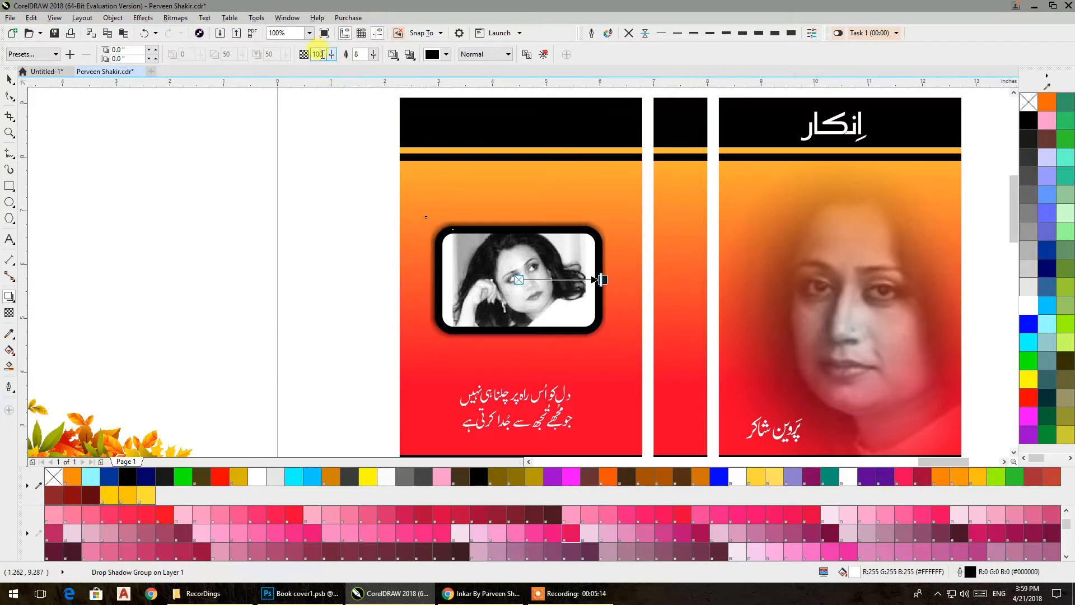
click(9, 79)
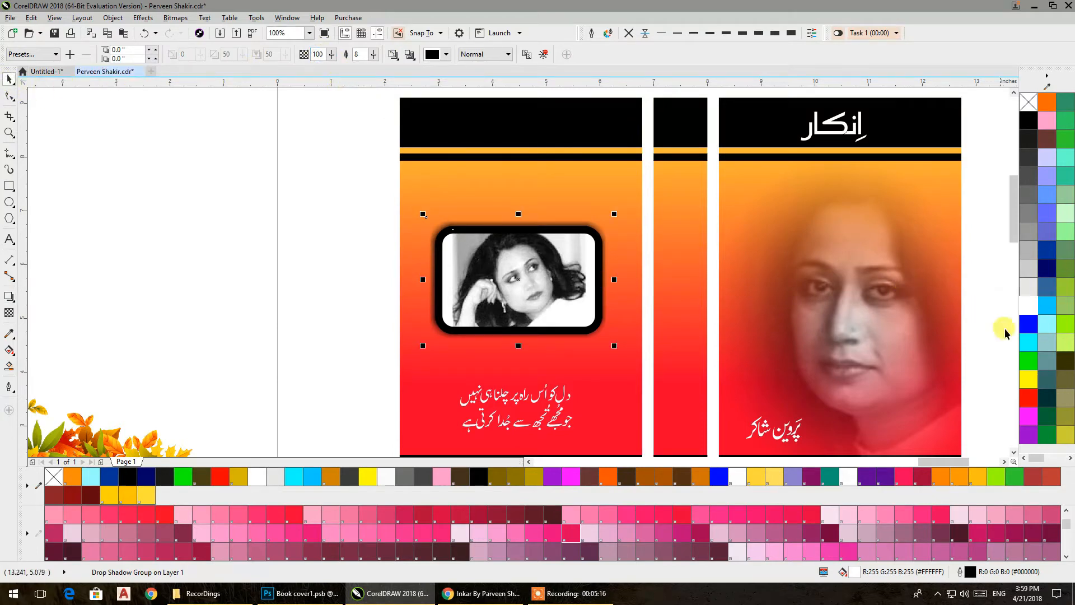
Step: Try white, magenta, yellow, 60% black and dark gray (#333333) outline colors on the photo frame
click(1026, 309)
right_click(1024, 310)
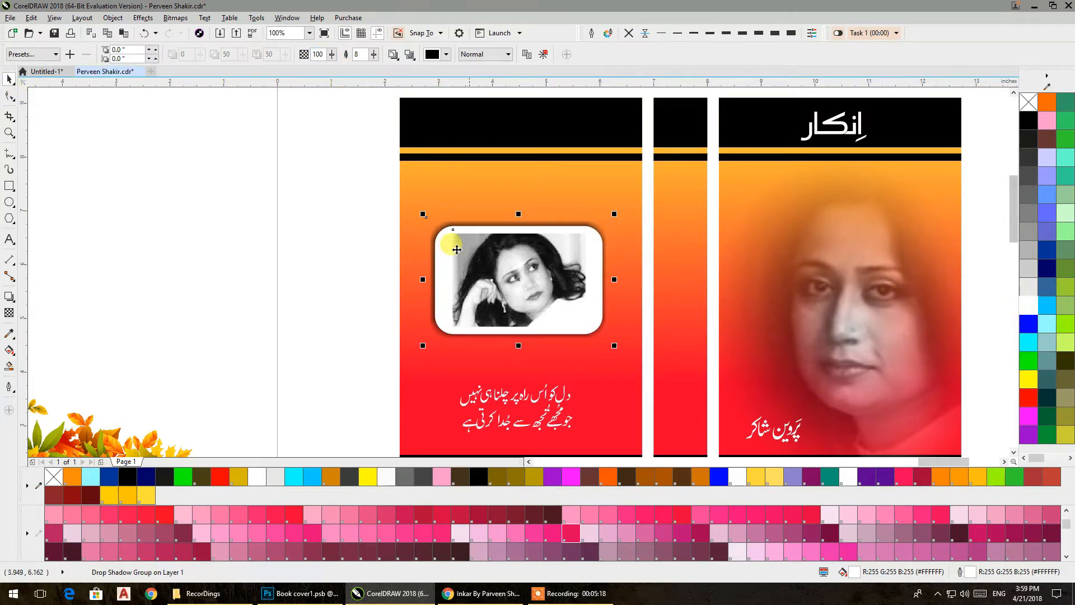
right_click(1029, 419)
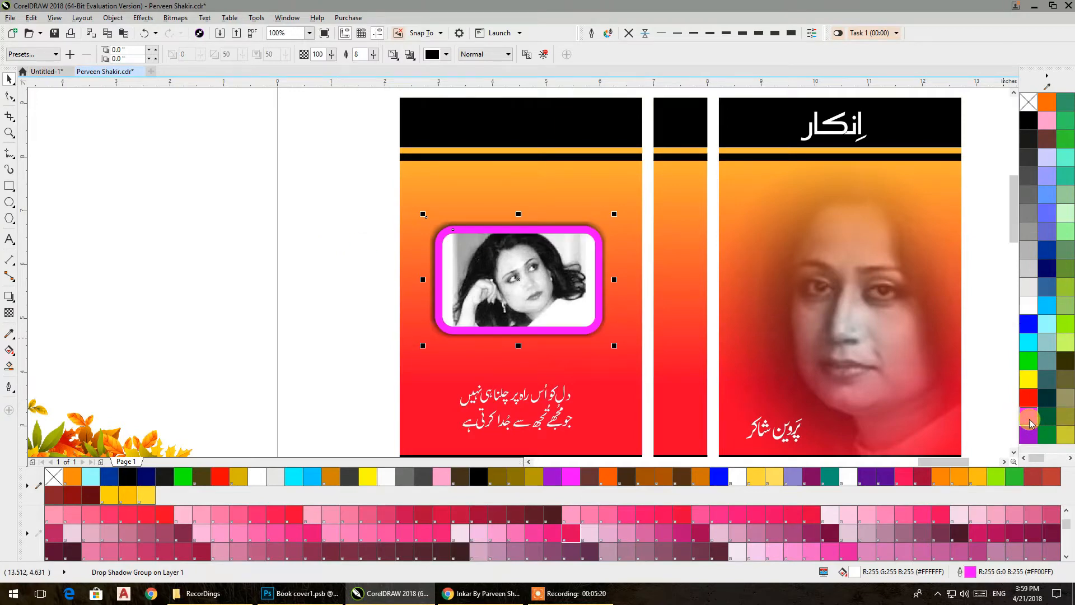
right_click(1032, 380)
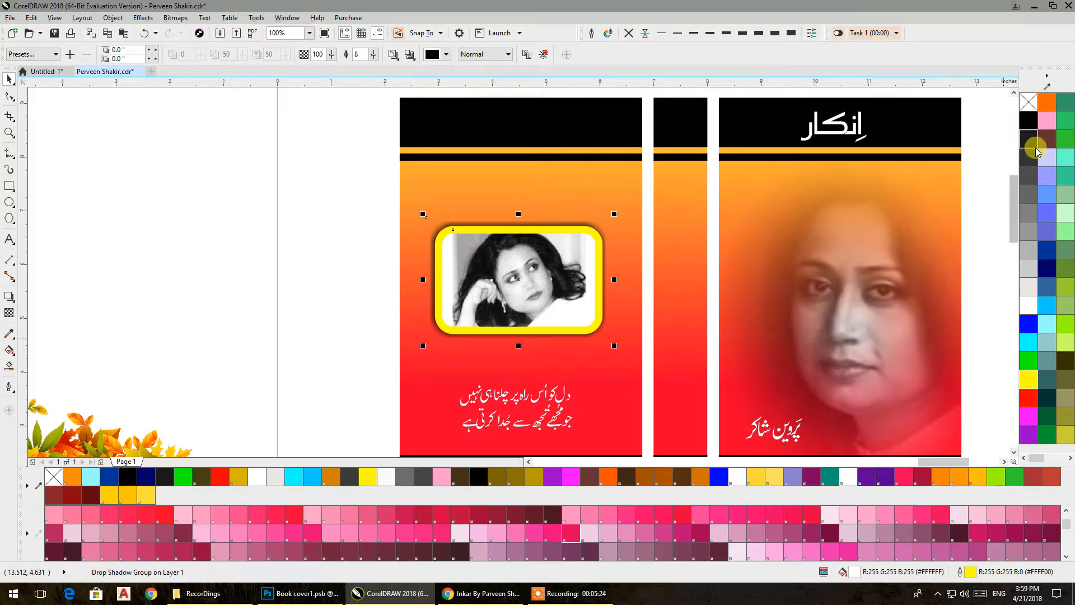
right_click(1030, 193)
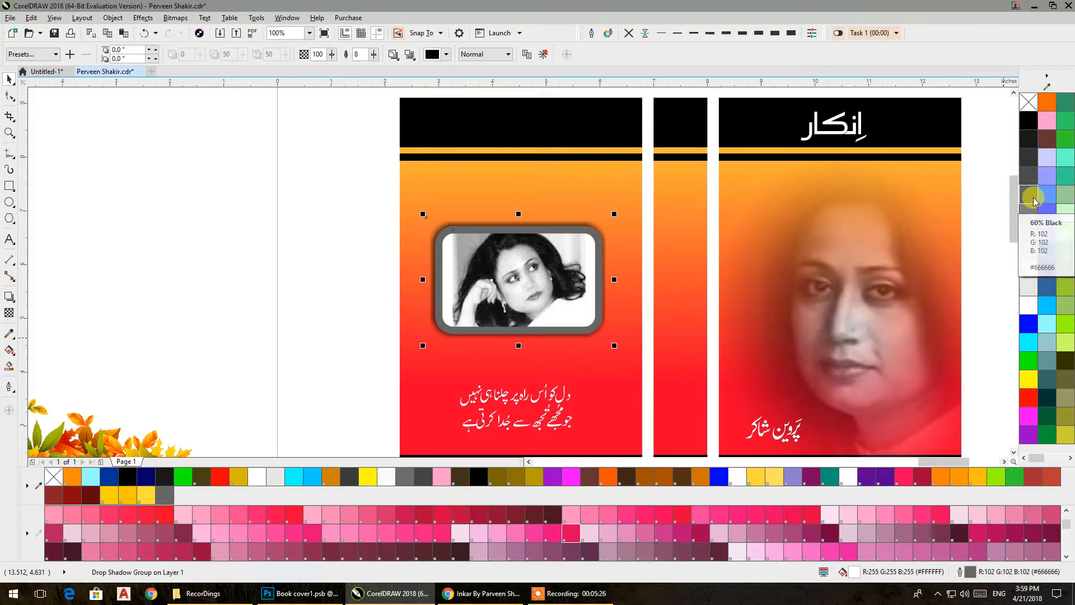
right_click(1033, 174)
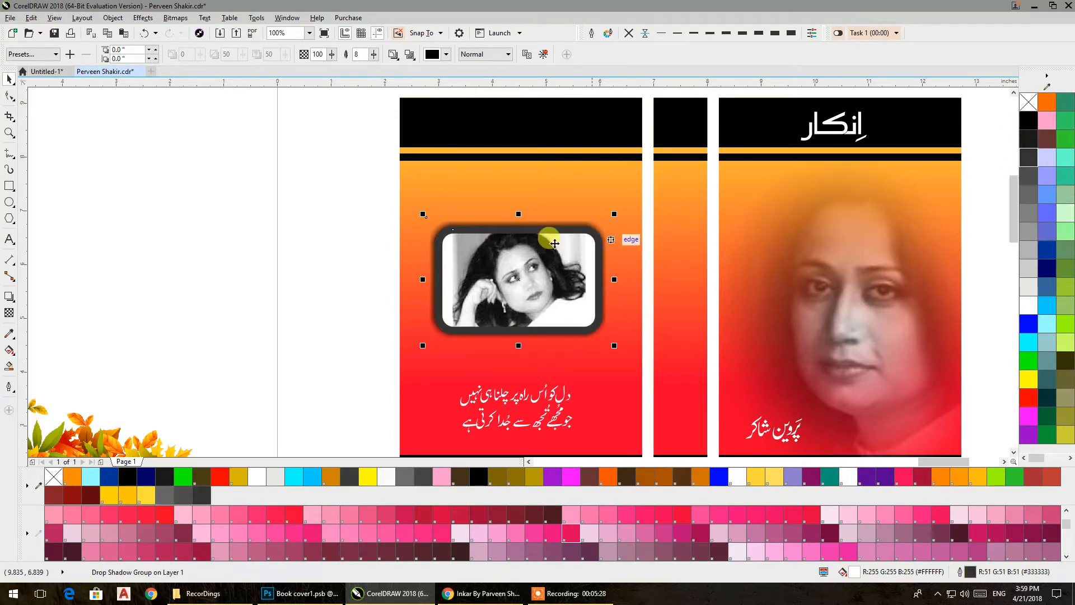
click(332, 262)
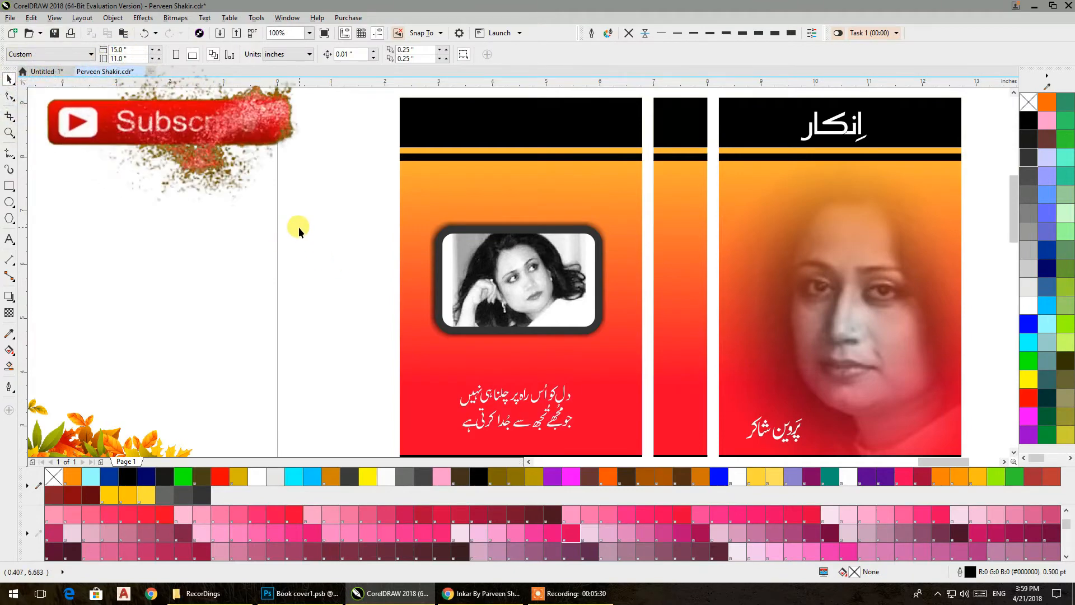
Step: Sample the near-black color from the photo's hair and apply it to the photo frame's outline
click(546, 253)
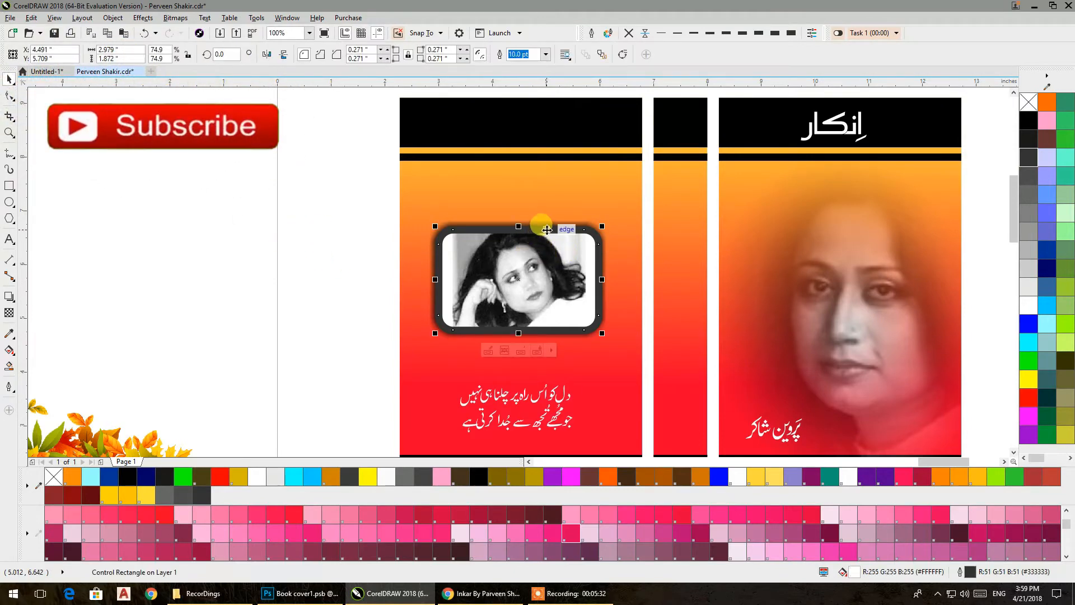
click(10, 334)
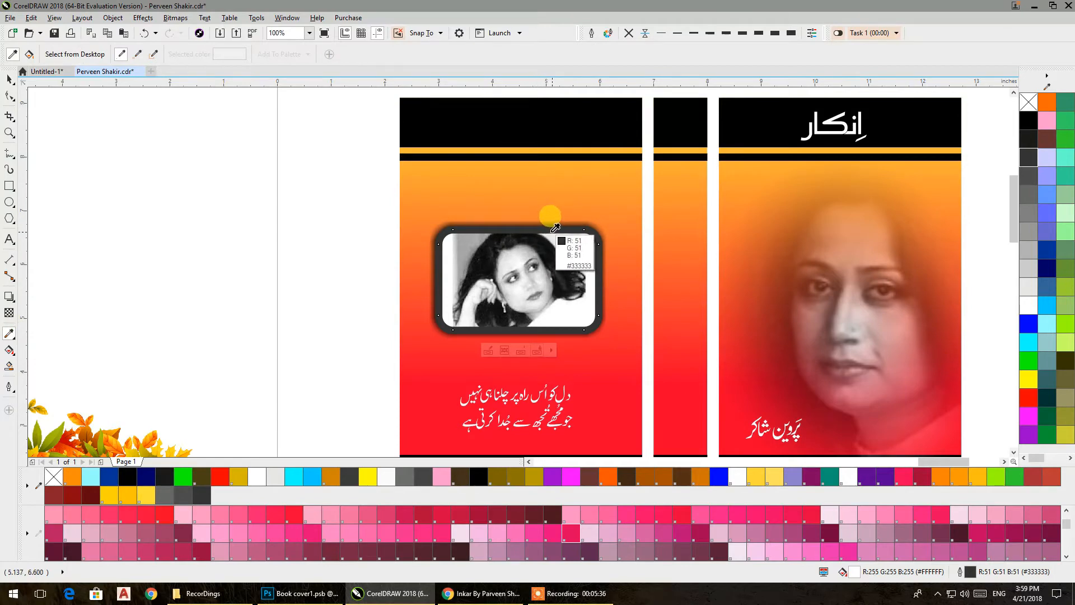
click(536, 234)
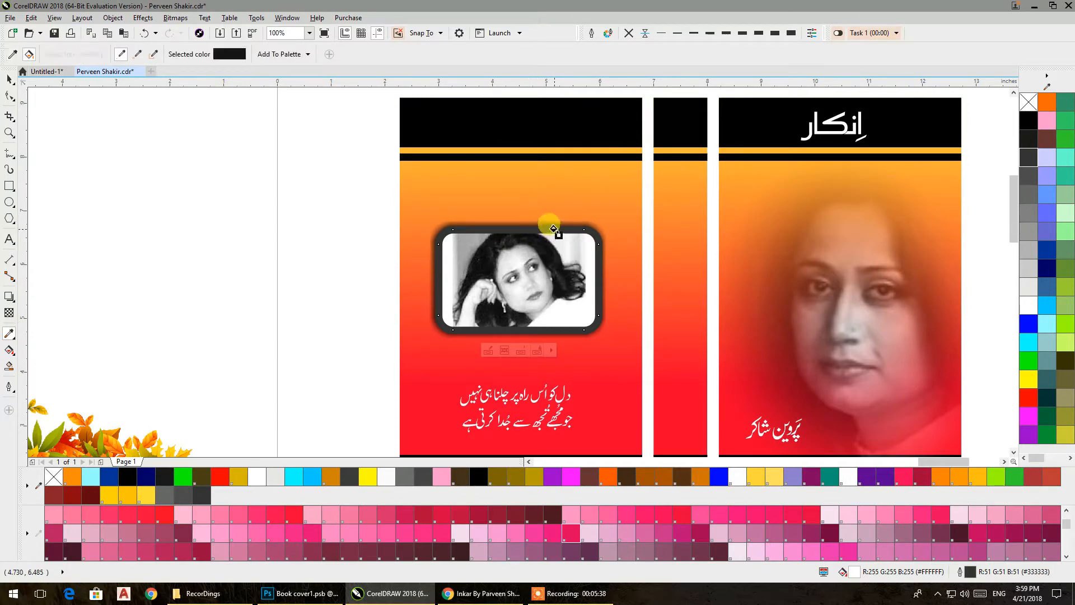
click(555, 229)
click(9, 79)
click(198, 191)
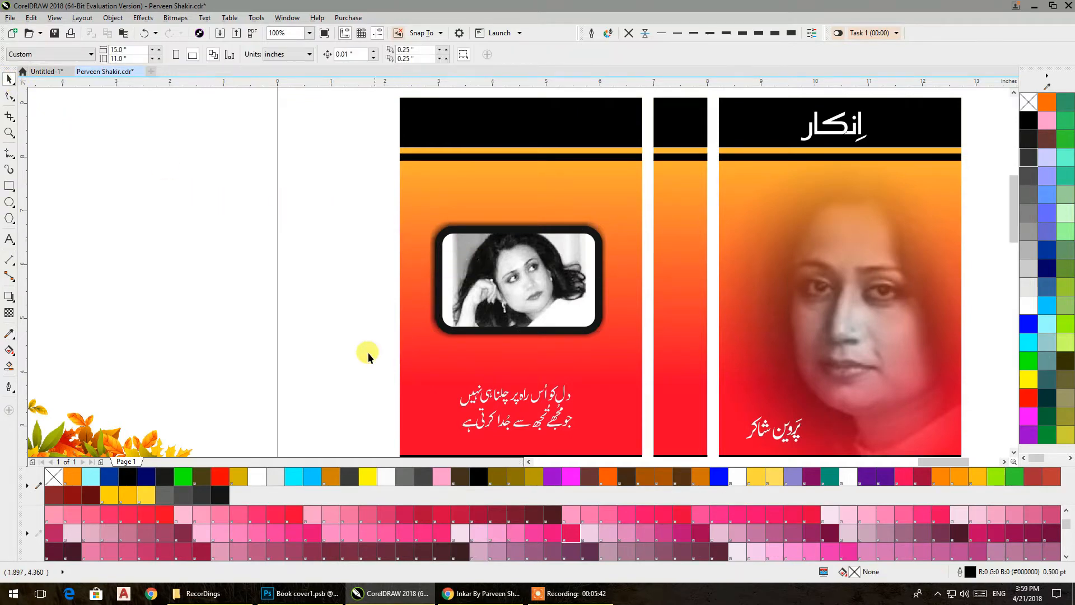
Step: Copy the front cover's title into the back cover's top black bar and the author's name below the framed photo
drag(413, 305, 411, 318)
drag(831, 150, 518, 150)
drag(750, 451, 500, 374)
Step: Select the framed photo with the author's name below it and nudge them up together on the back cover
drag(294, 212, 664, 409)
key(Up)
key(Up)
key(Up)
key(Up)
key(Up)
key(Up)
key(Up)
key(Up)
key(Up)
key(Up)
key(Up)
key(Up)
key(Up)
key(Up)
key(Up)
key(Up)
key(Up)
key(Up)
key(Up)
key(Up)
key(Up)
key(Up)
key(Up)
key(Up)
key(Up)
key(Up)
key(Up)
key(Up)
key(Up)
key(Up)
key(Up)
key(Up)
key(Up)
key(Up)
key(Up)
key(Up)
key(Up)
key(Up)
key(Up)
key(Up)
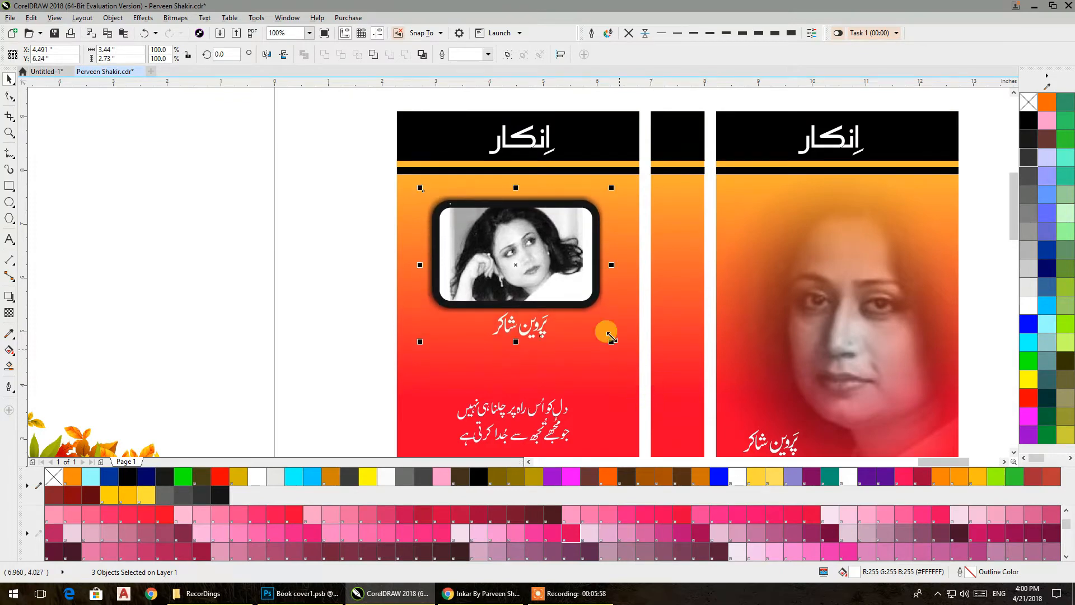
click(299, 297)
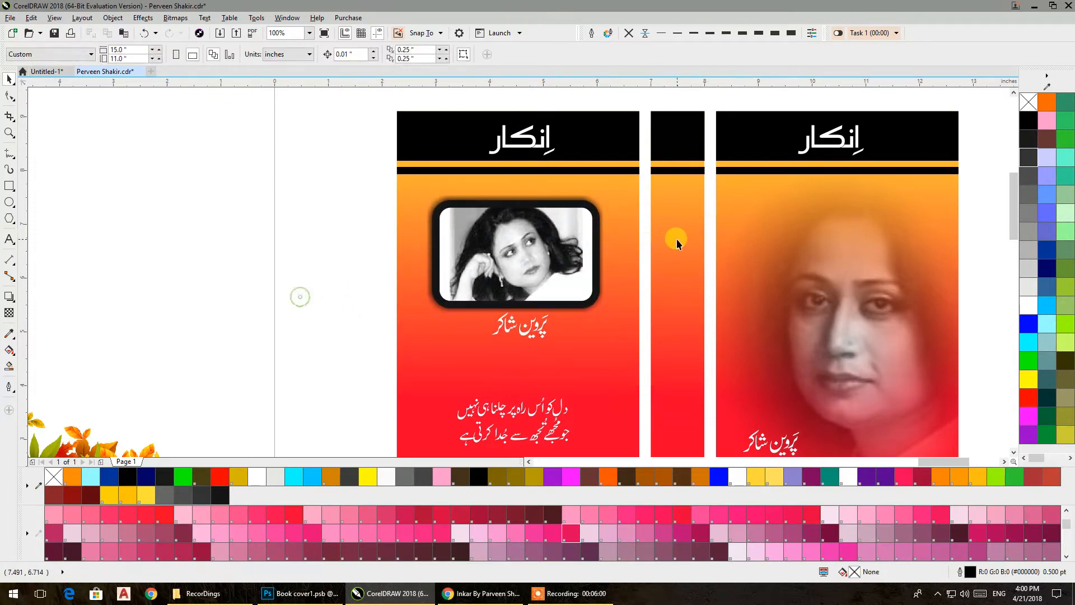
Step: Place a copy of the title on the spine, rotate it 90 degrees and move it into the top black bar
drag(538, 151, 707, 228)
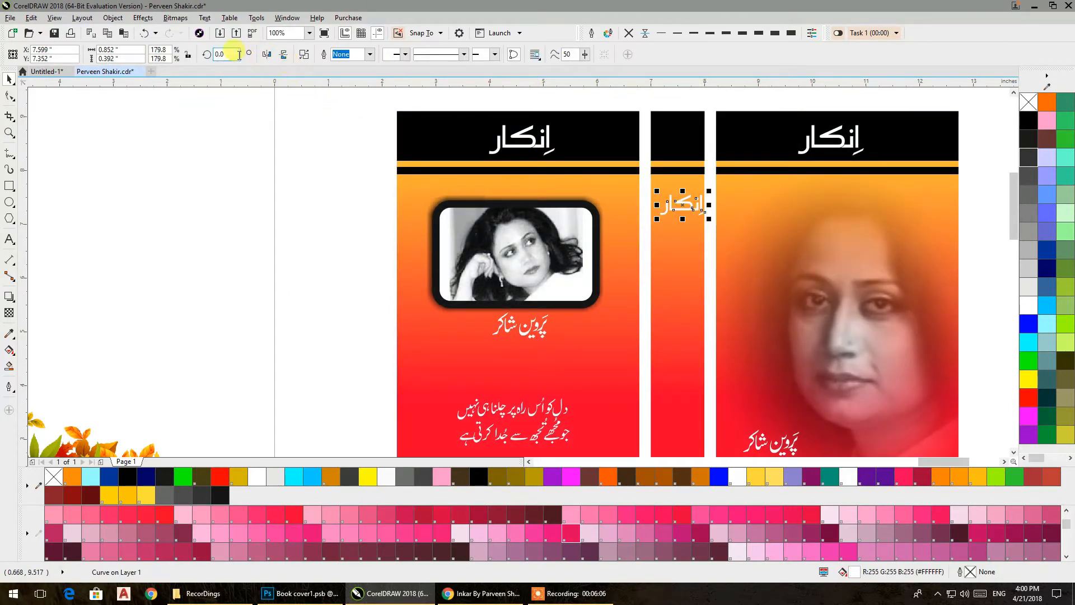
key(Return)
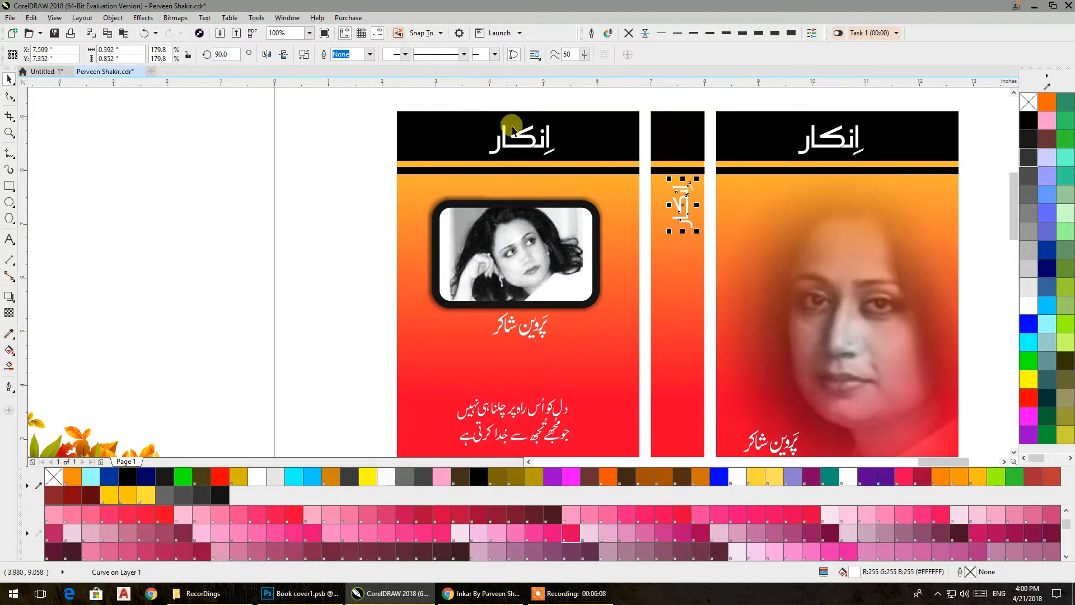
drag(679, 222, 677, 154)
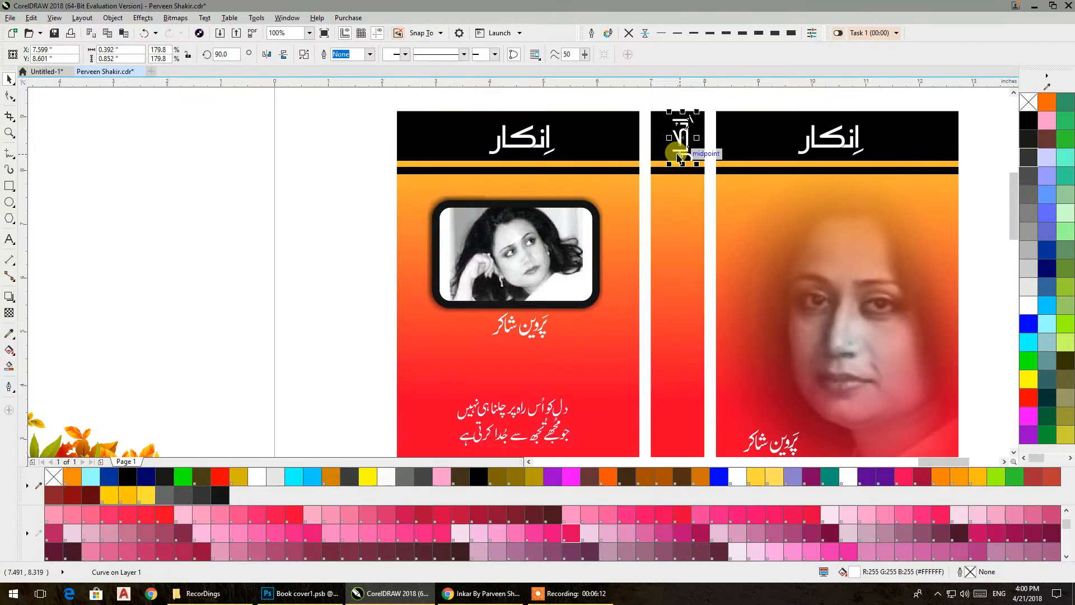
Step: Scale the spine title down to about 0.29 by 0.63 inches and center it across the spine's top black bar
scroll(677, 154, up, 2)
drag(756, 284, 739, 263)
scroll(737, 268, down, 2)
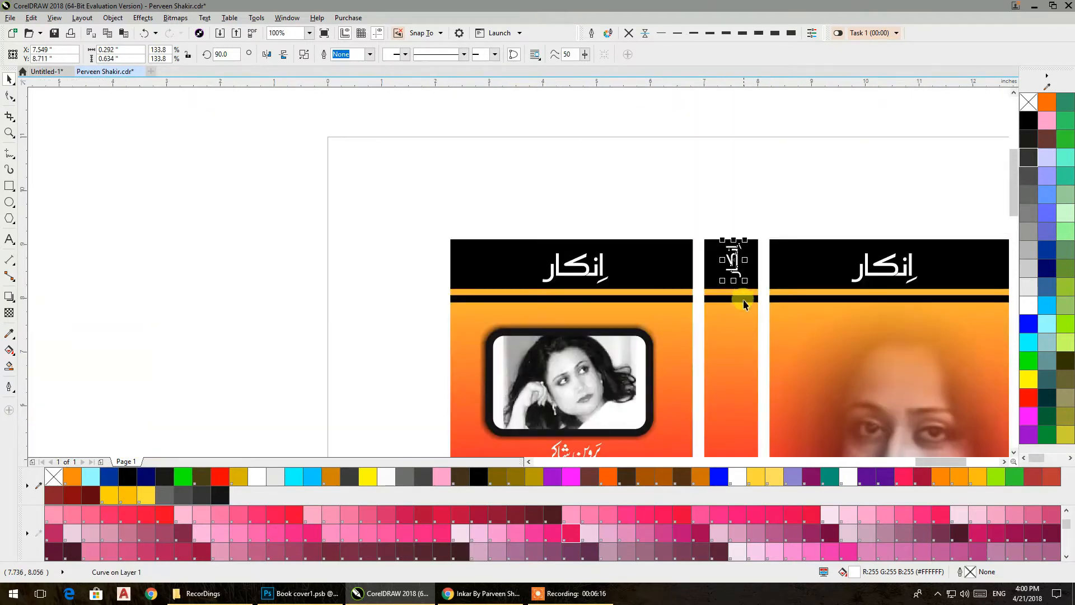
click(700, 235)
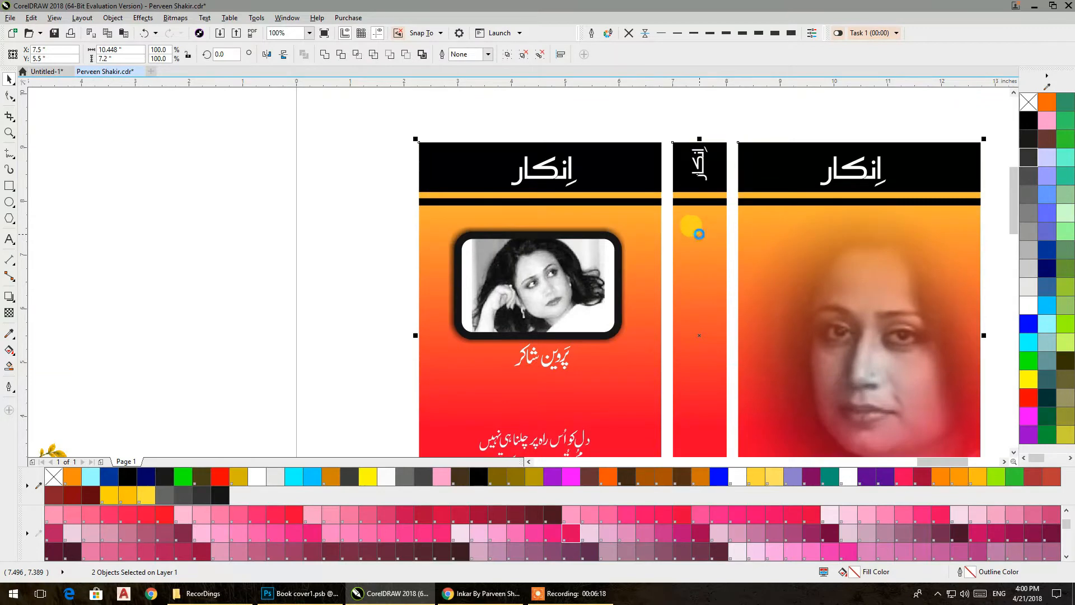
click(738, 121)
scroll(706, 156, up, 1)
drag(709, 160, 705, 163)
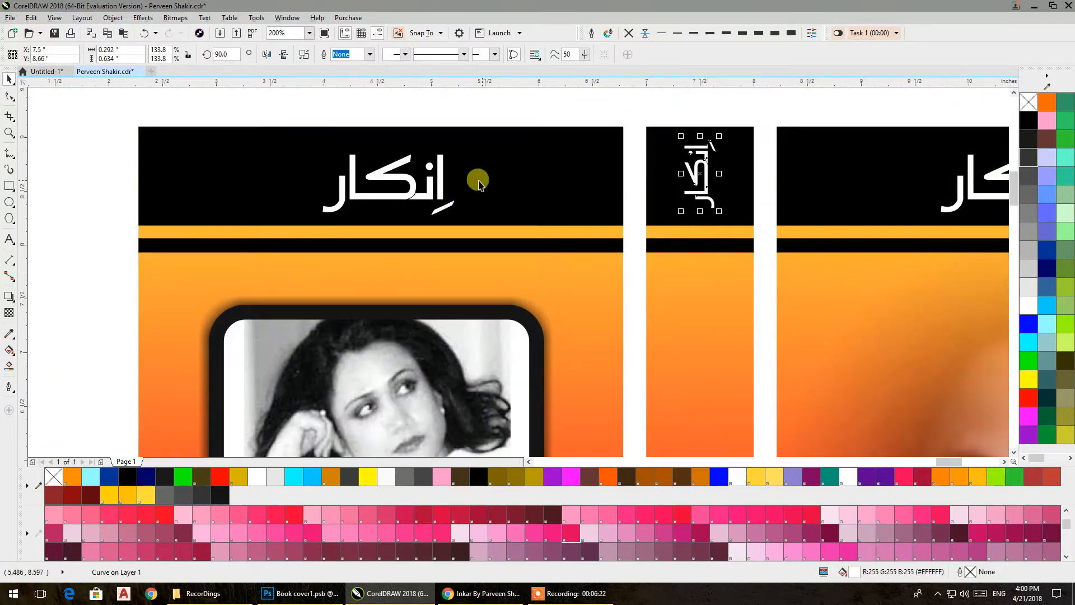
Step: Align the tops of the back, spine and front titles and nudge all three slightly up in their black bars
shift+click(432, 173)
shift+click(954, 201)
key(t)
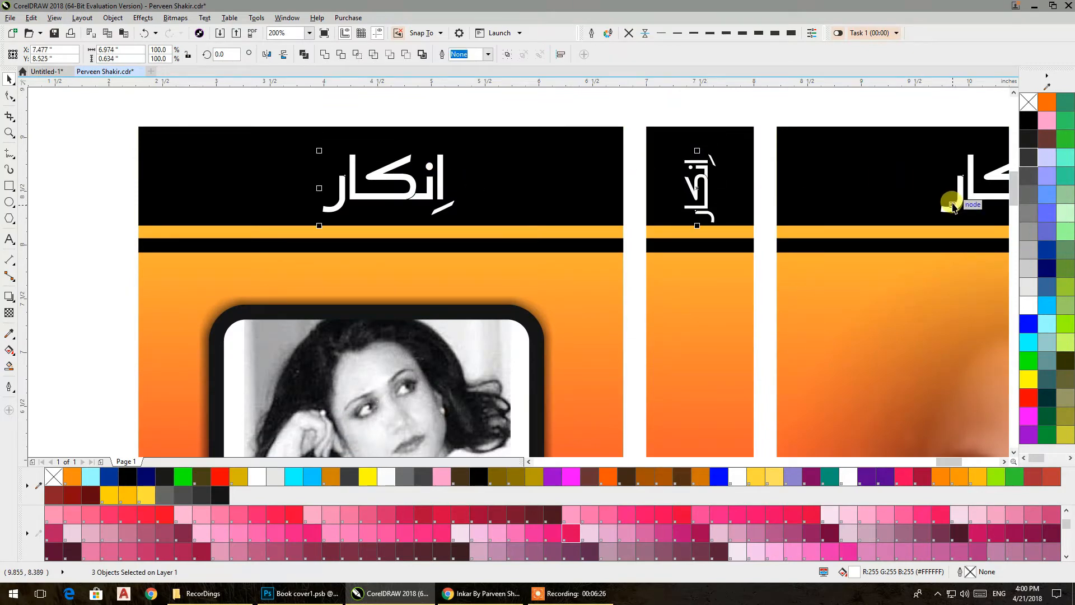
key(Up)
key(Up)
key(Up)
key(Up)
key(Up)
key(Up)
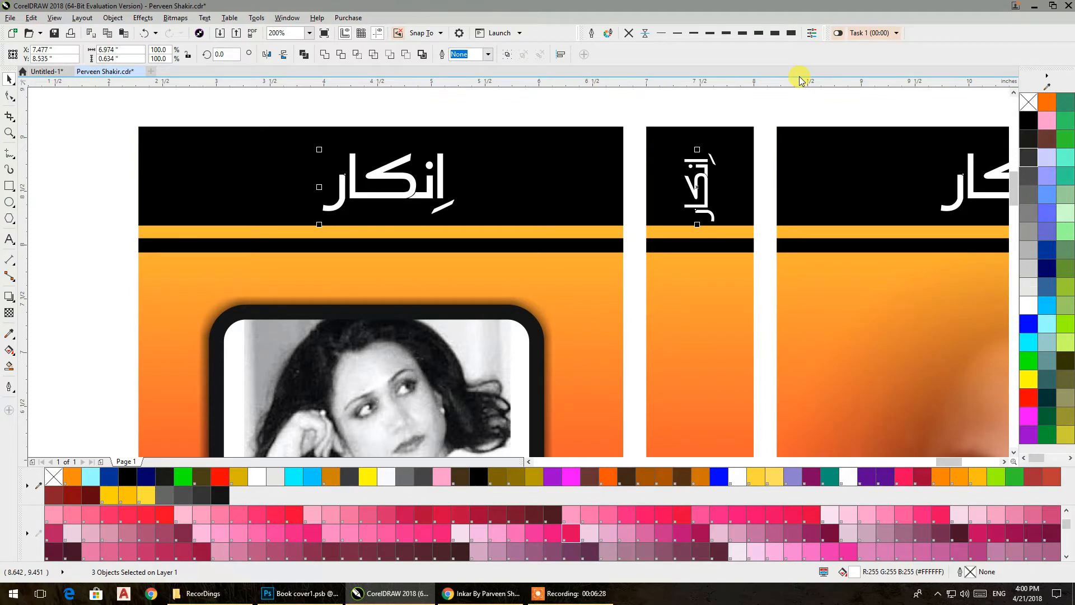
click(799, 102)
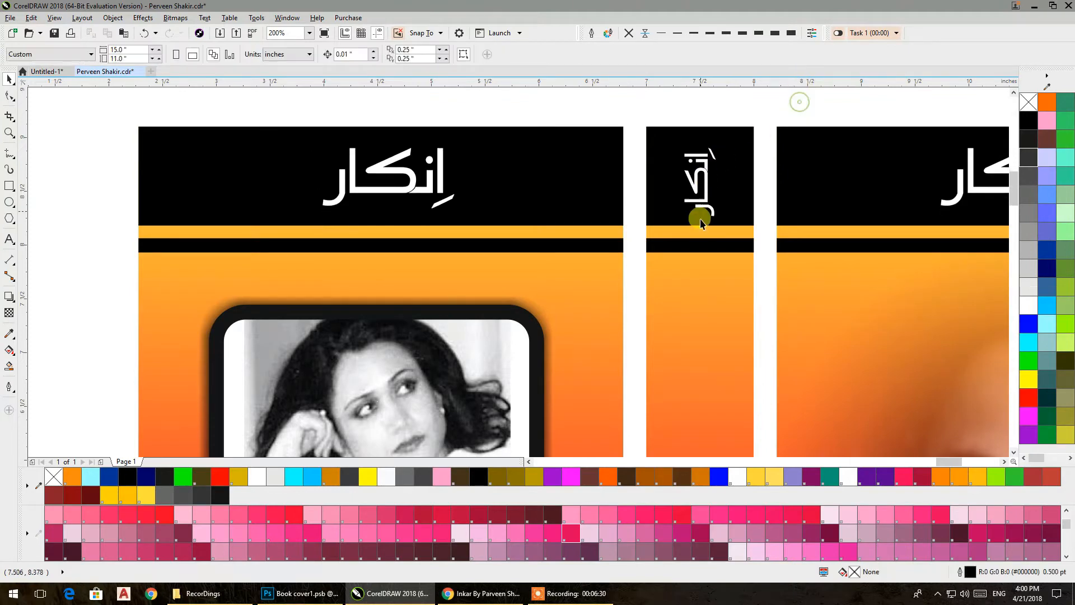
Step: Place a copy of the front cover's author name near the bottom of the spine and rotate it 90 degrees
scroll(697, 258, down, 2)
drag(712, 343, 682, 260)
scroll(689, 312, up, 2)
drag(733, 309, 568, 311)
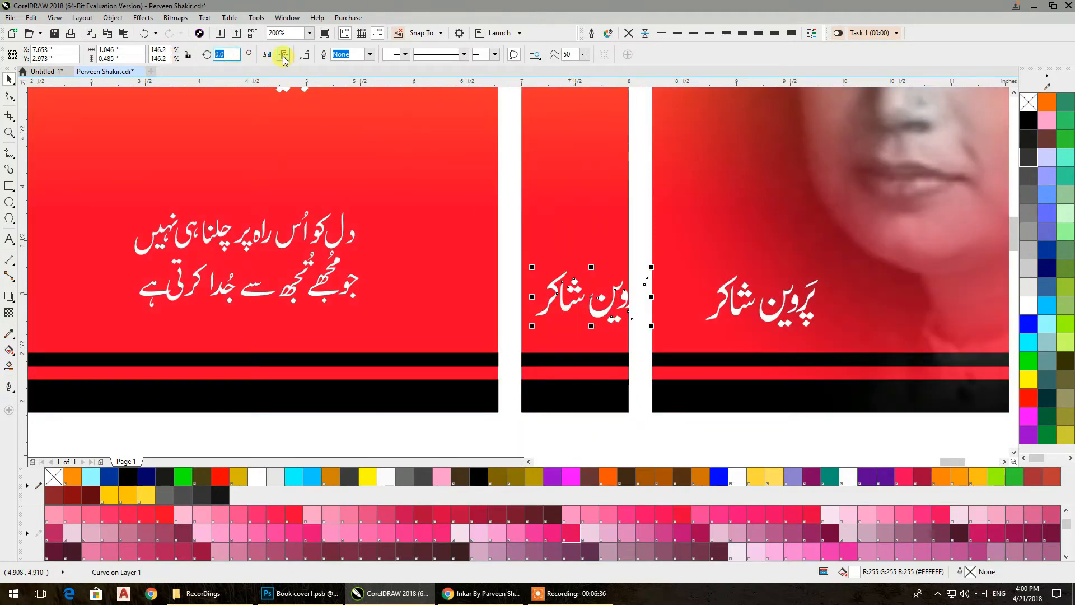
key(Return)
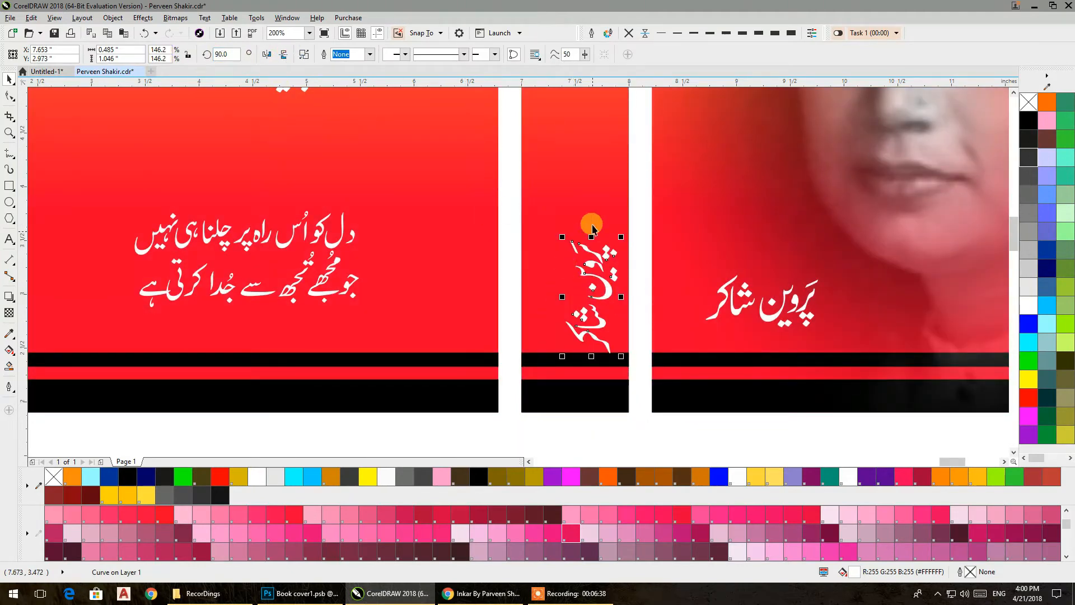
Step: Center the rotated author name horizontally on the spine and move it up slightly above the lower bars
shift+click(587, 208)
key(c)
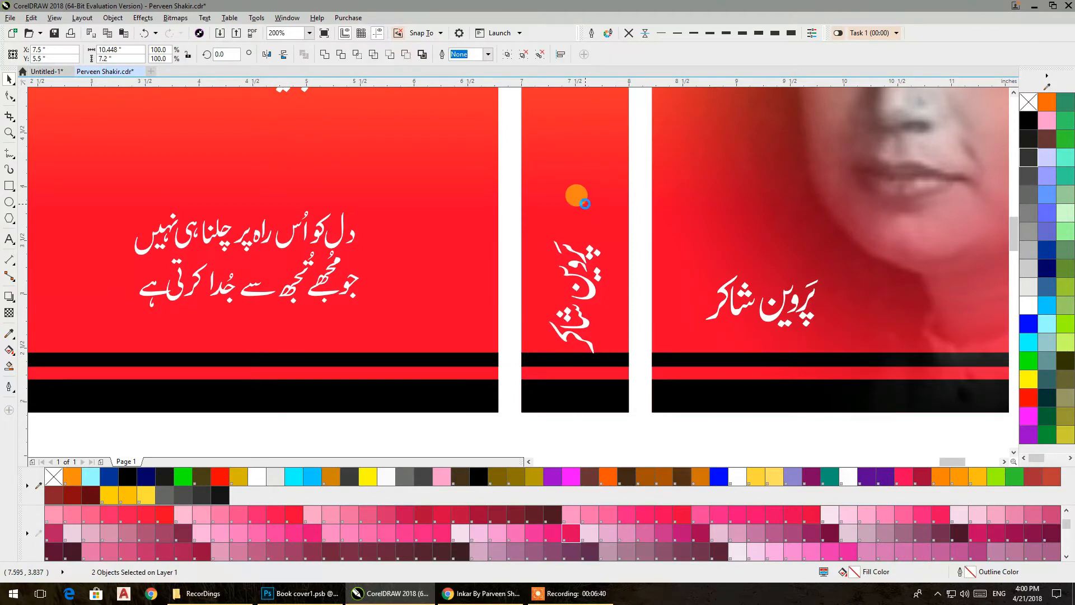
click(638, 219)
drag(583, 325, 585, 305)
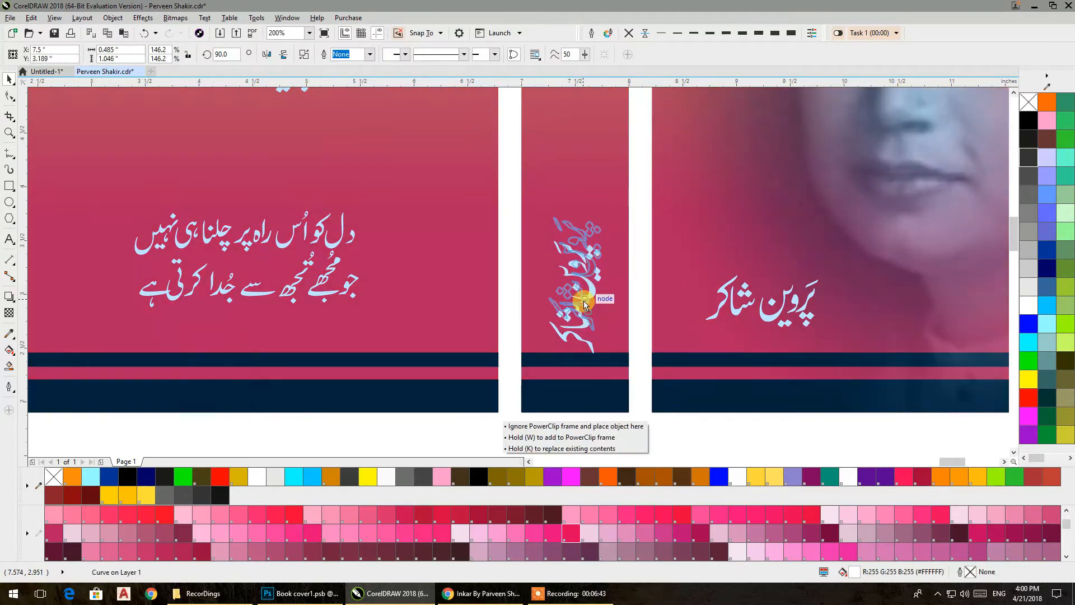
Step: Align the bottoms of the spine and front author names with the bottom of the back cover's couplet
shift+click(713, 322)
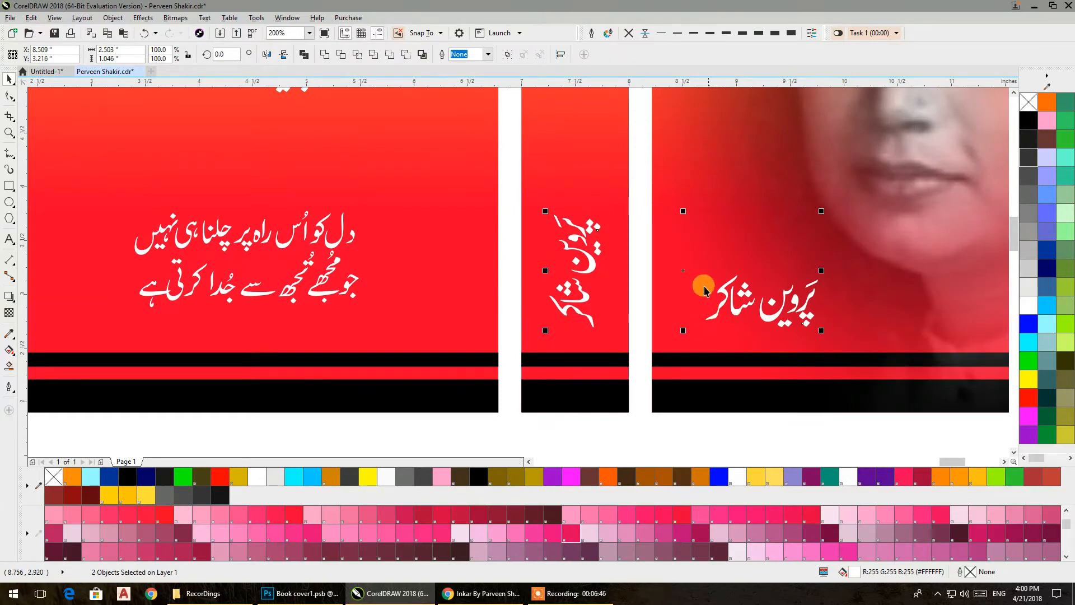
shift+click(322, 297)
key(c)
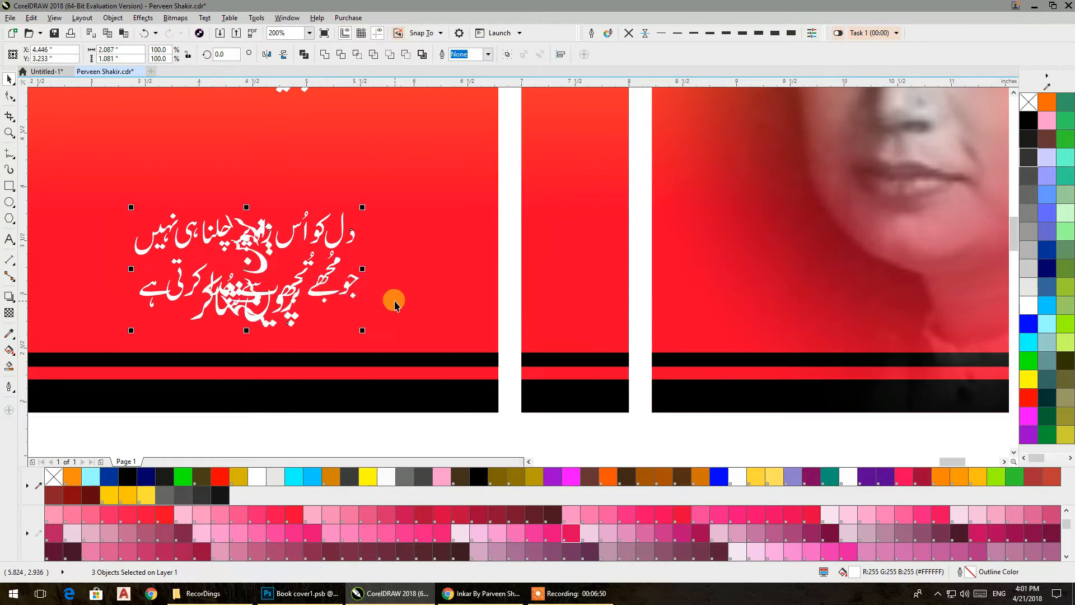
key(ctrl+z)
key(e)
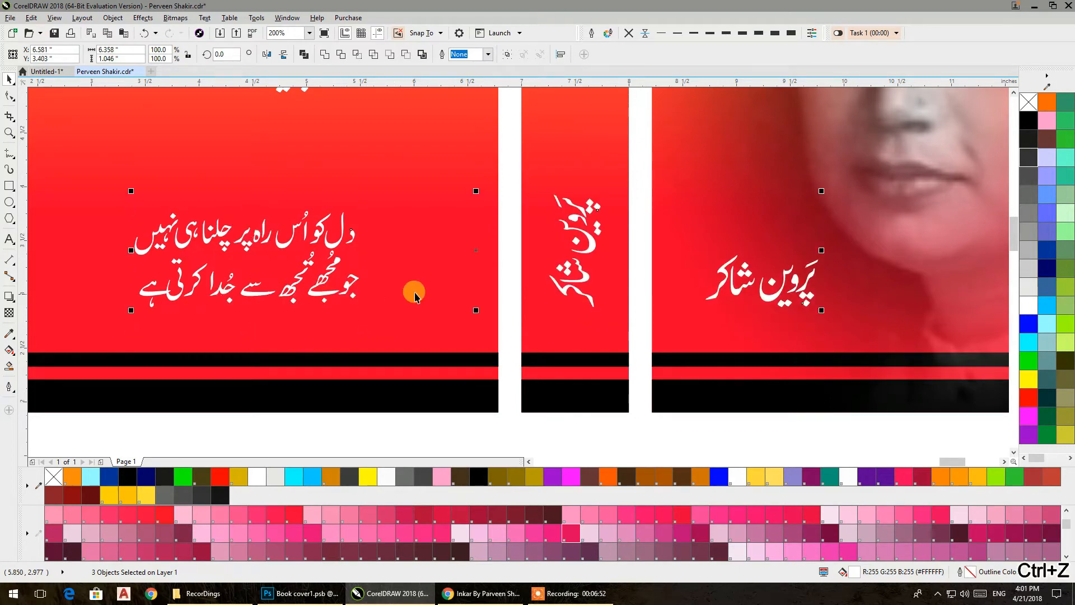
click(508, 280)
click(328, 284)
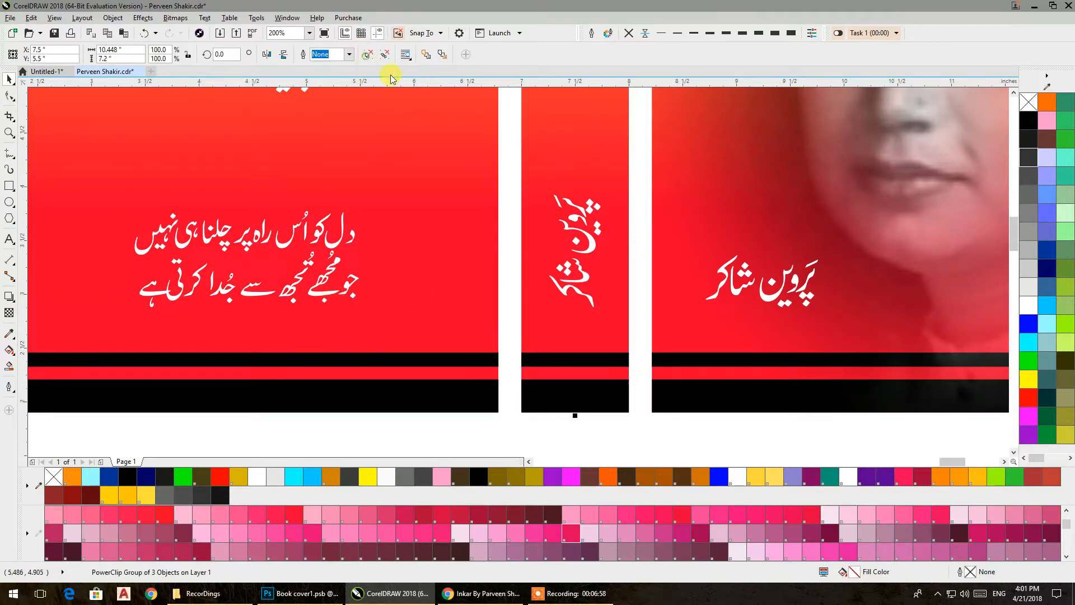
click(508, 179)
Step: Center the couplet, the author's name and the framed photo horizontally on the back cover panel
scroll(392, 268, down, 2)
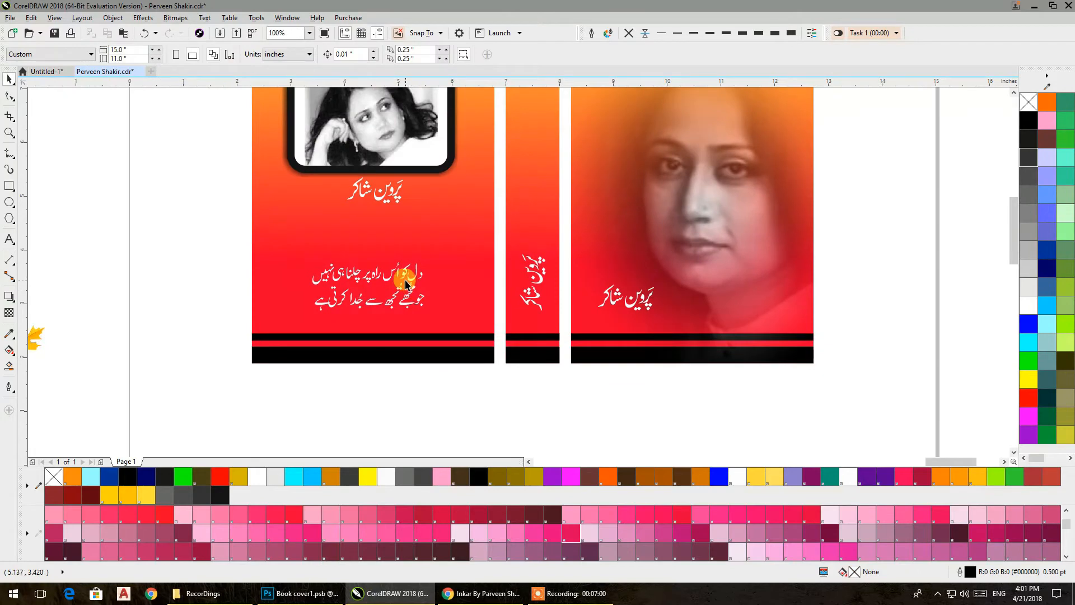
click(407, 285)
shift+click(446, 268)
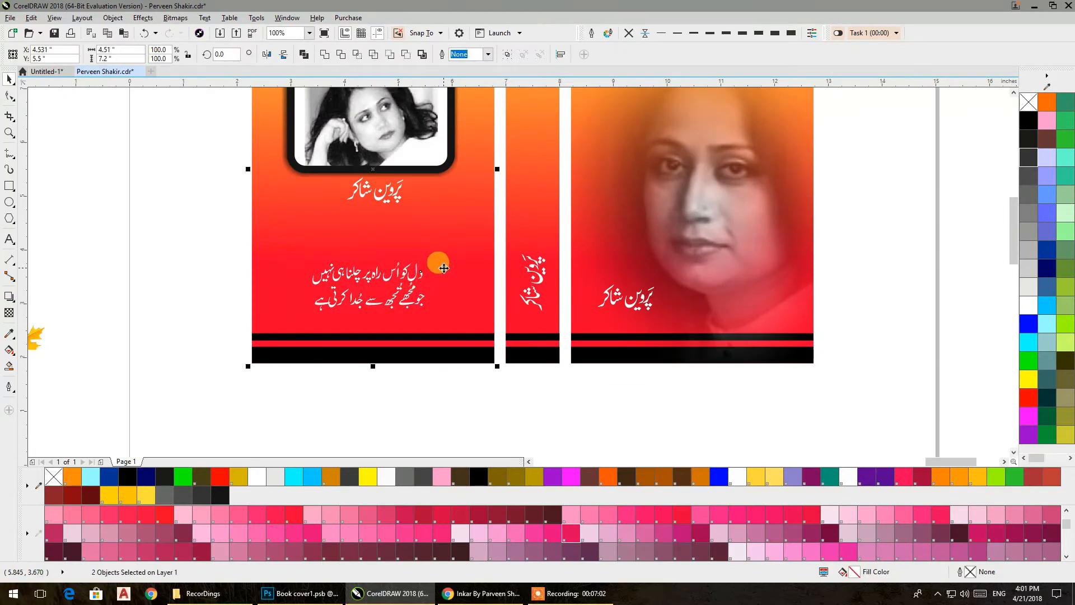
key(c)
click(395, 195)
shift+click(439, 207)
key(c)
click(430, 163)
shift+click(451, 187)
key(c)
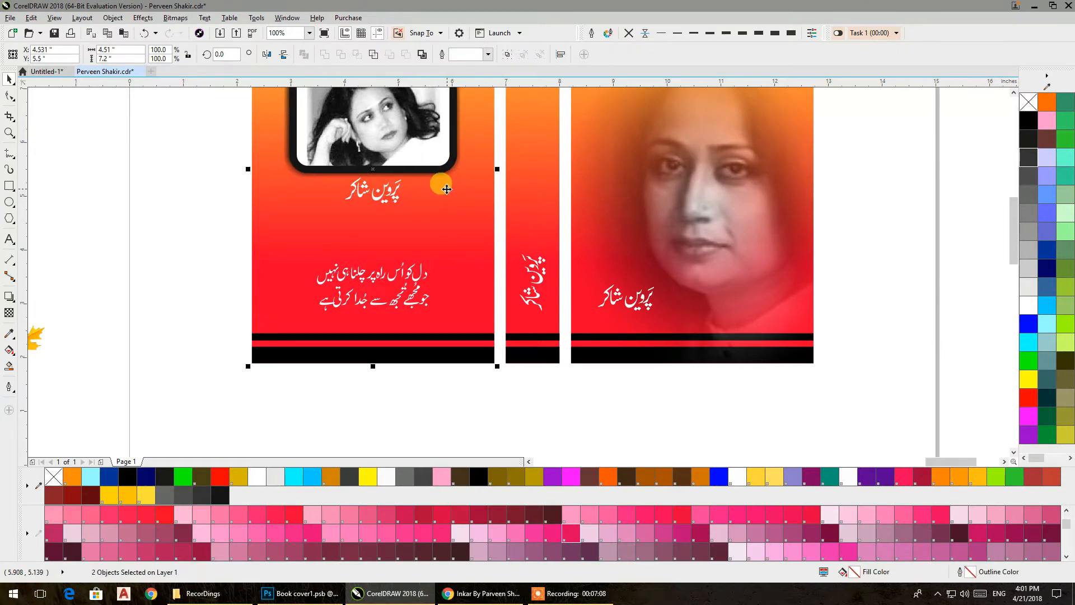
Step: Center the back, spine and front titles horizontally, each on its own cover panel
scroll(446, 189, up, 3)
click(395, 178)
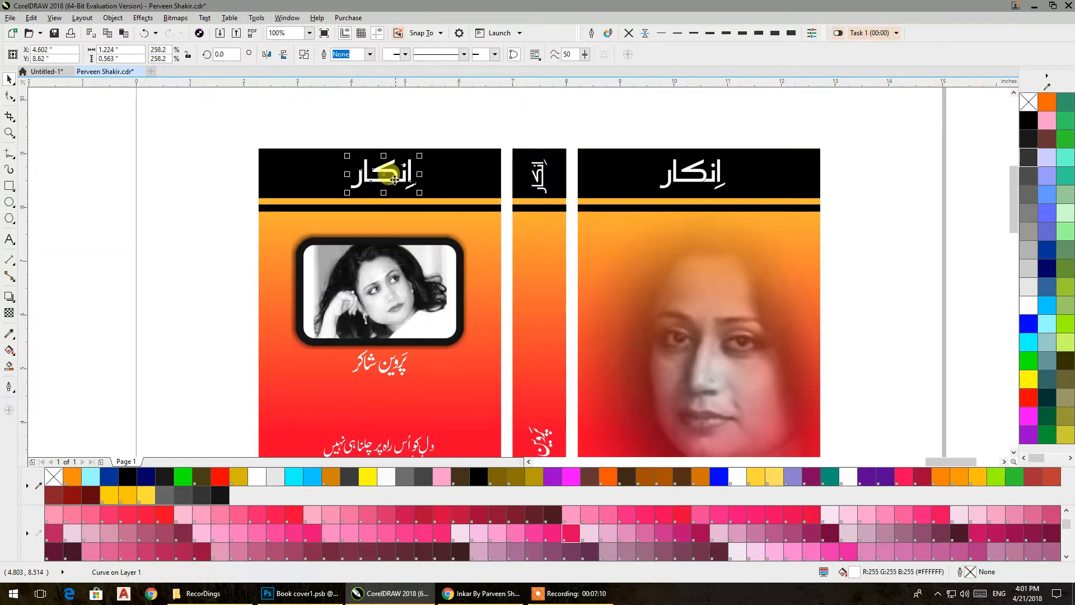
shift+click(447, 183)
key(c)
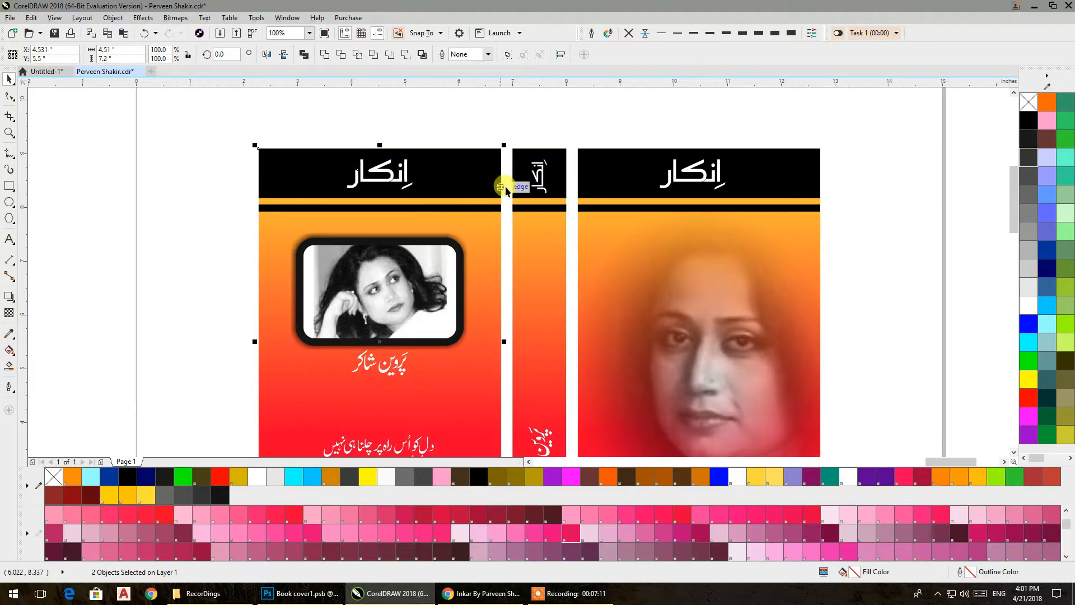
click(535, 189)
shift+click(543, 237)
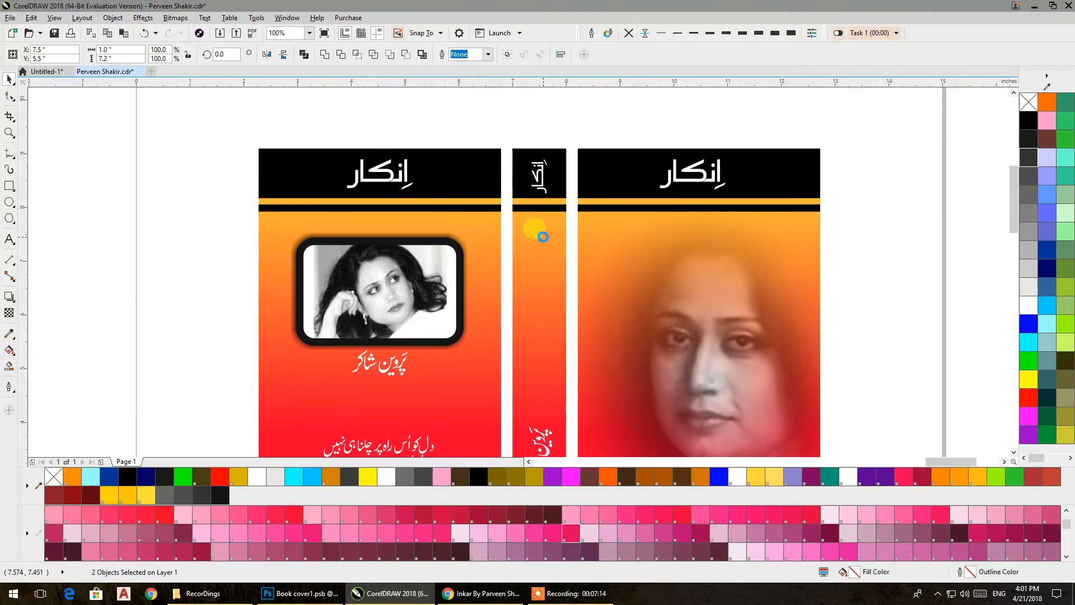
click(672, 187)
shift+click(657, 228)
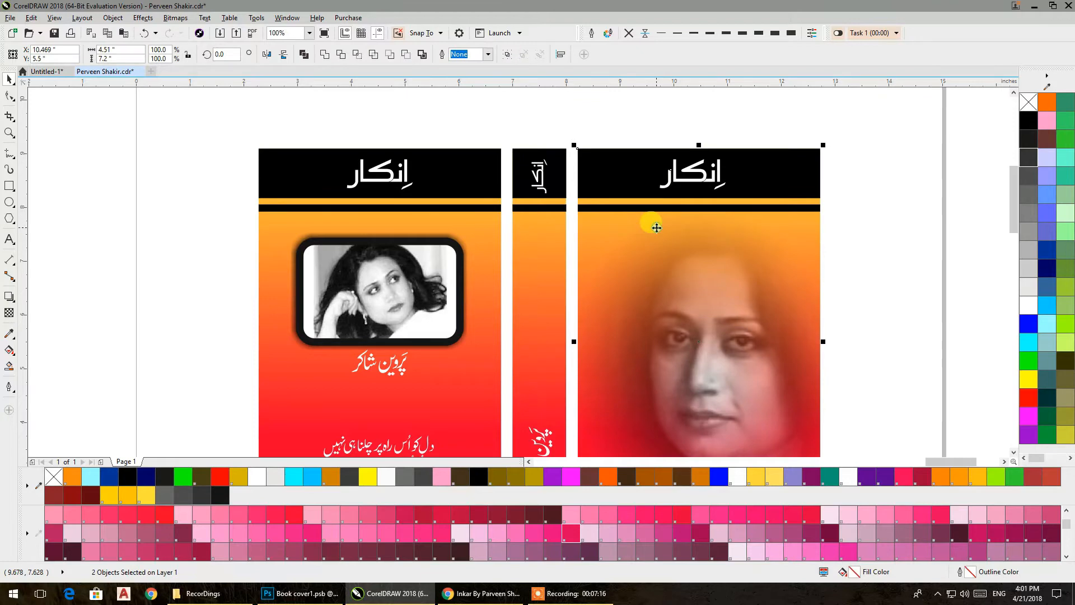
Step: Move the front cover's author name down and left, centering it at about X 8.93, Y 2.91 inches
scroll(550, 232, down, 5)
scroll(550, 232, right, 2)
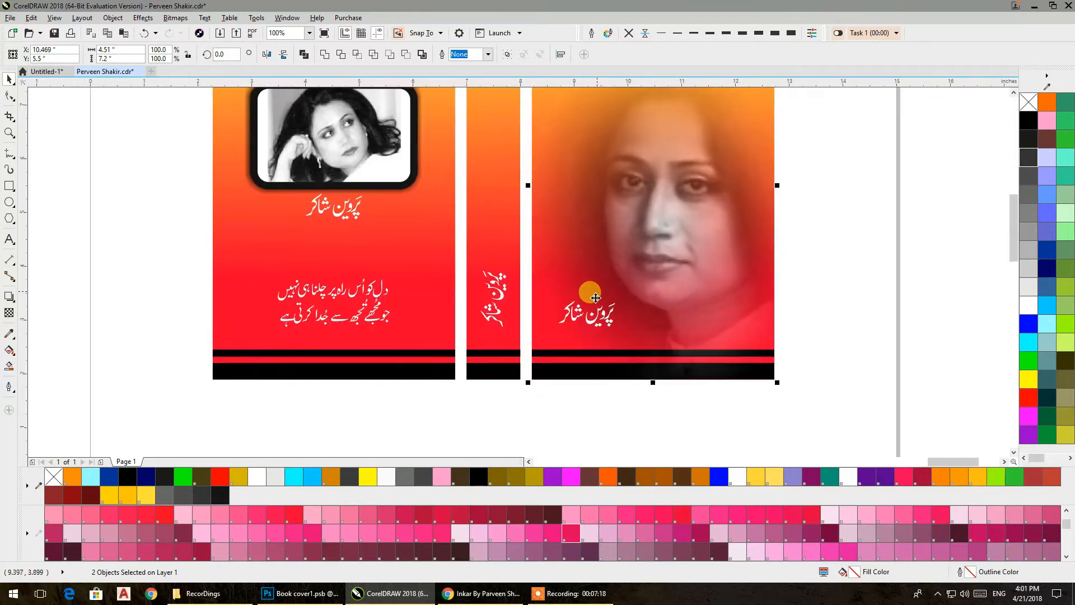
click(821, 300)
scroll(579, 322, up, 4)
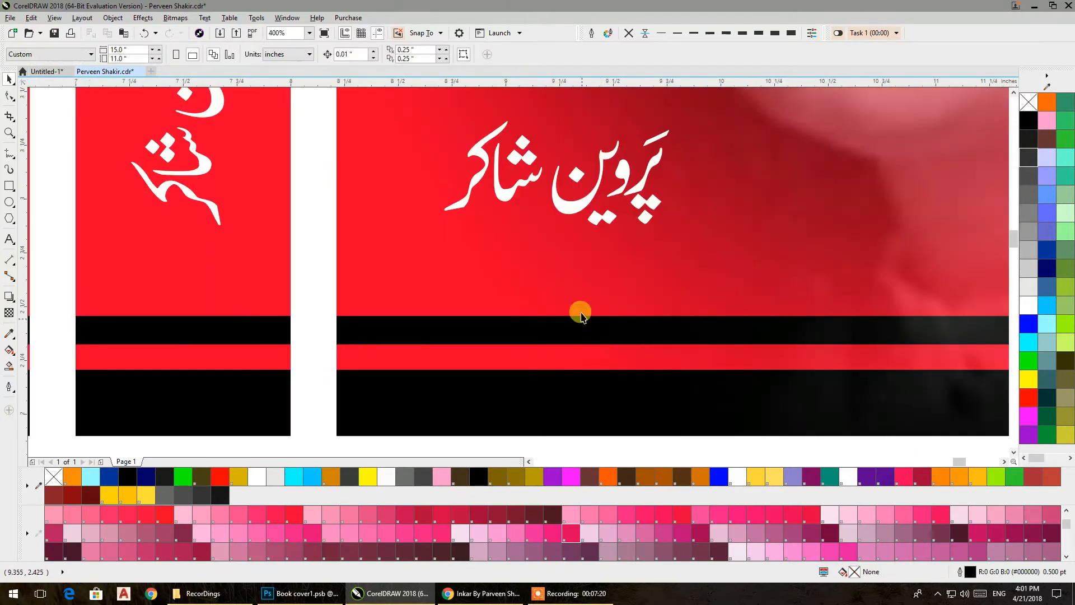
drag(566, 220, 507, 259)
scroll(508, 258, down, 4)
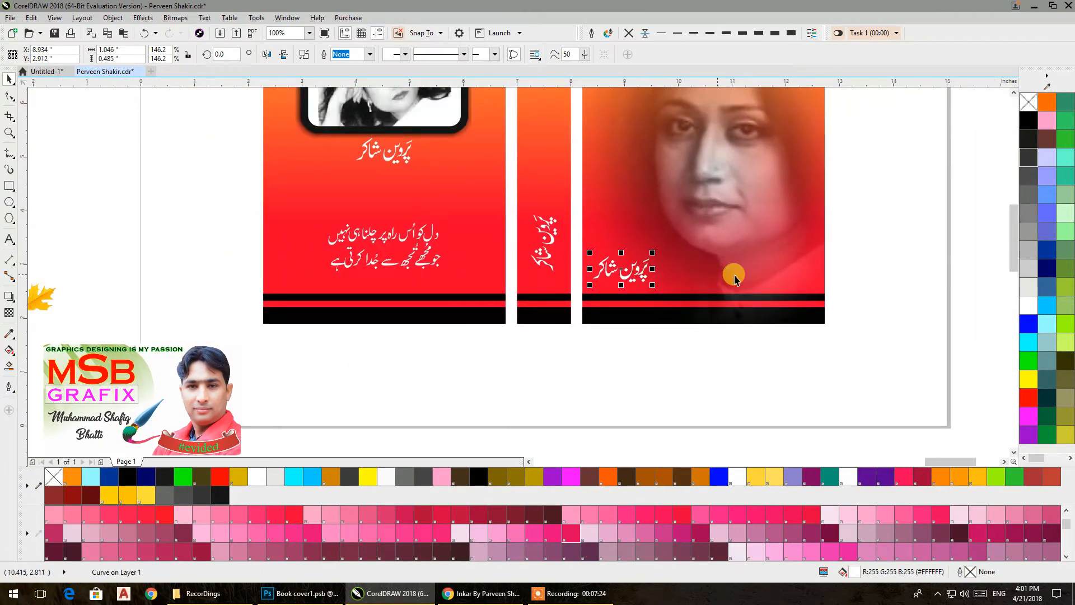
click(869, 267)
drag(823, 258, 815, 349)
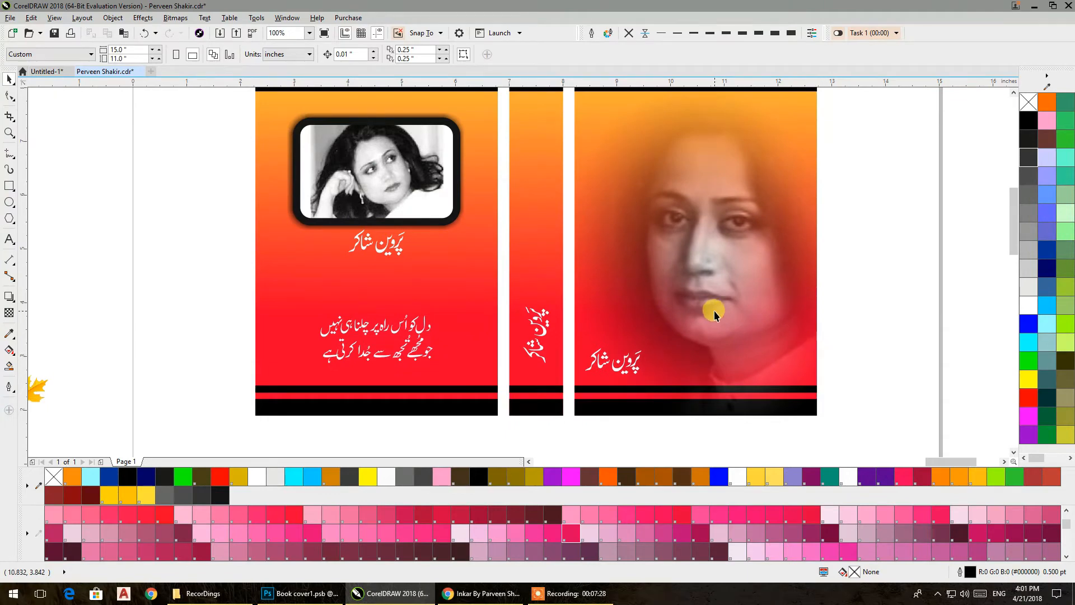
Step: Enlarge the front cover title from its center to about 1.82 by 0.84 inches within the top black bar
scroll(714, 310, down, 1)
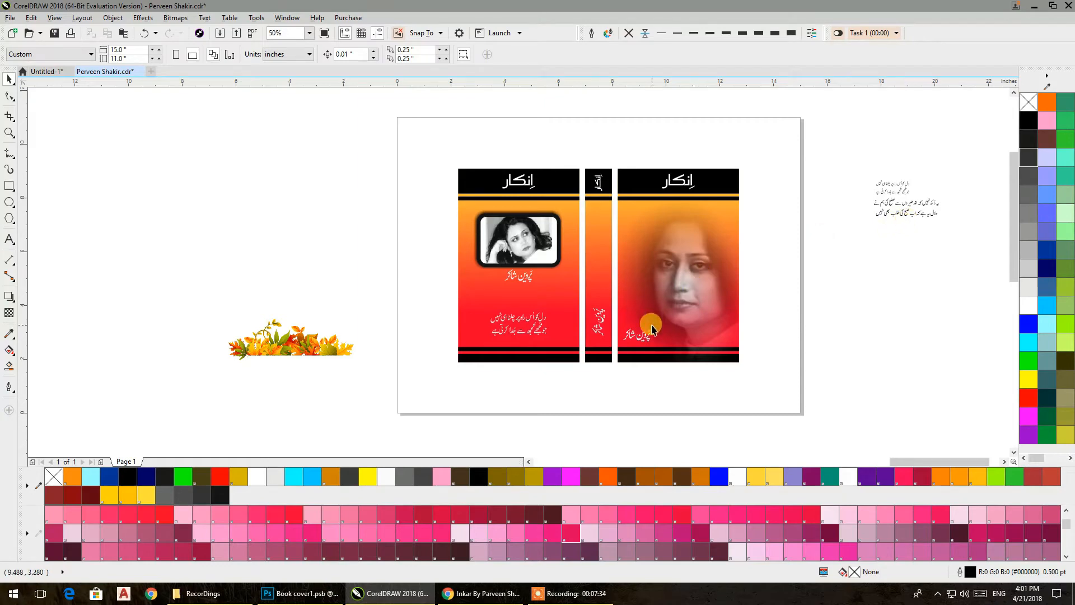
scroll(684, 185, up, 2)
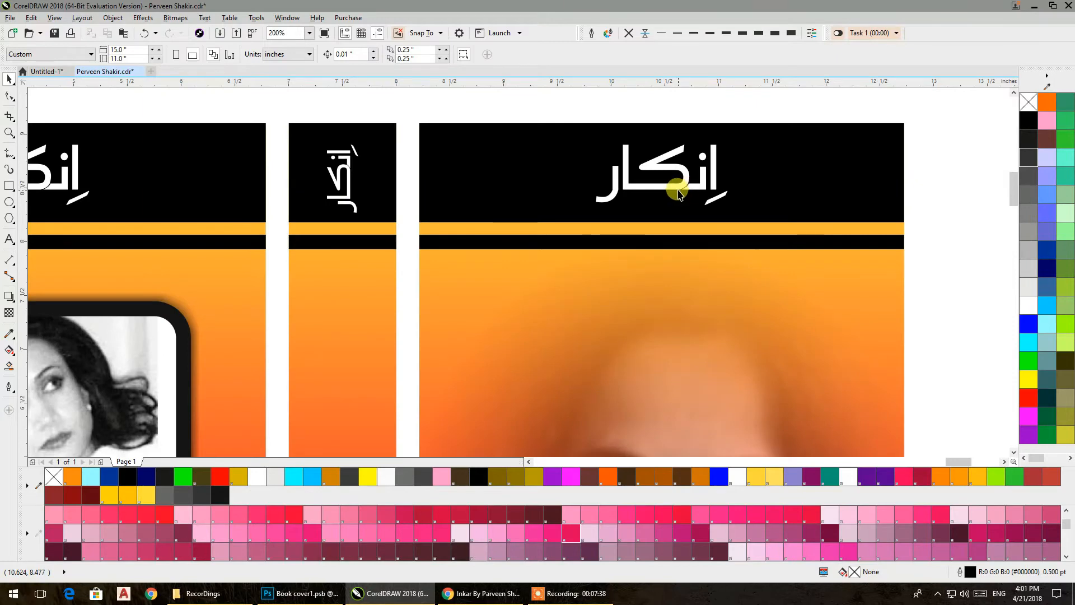
click(673, 193)
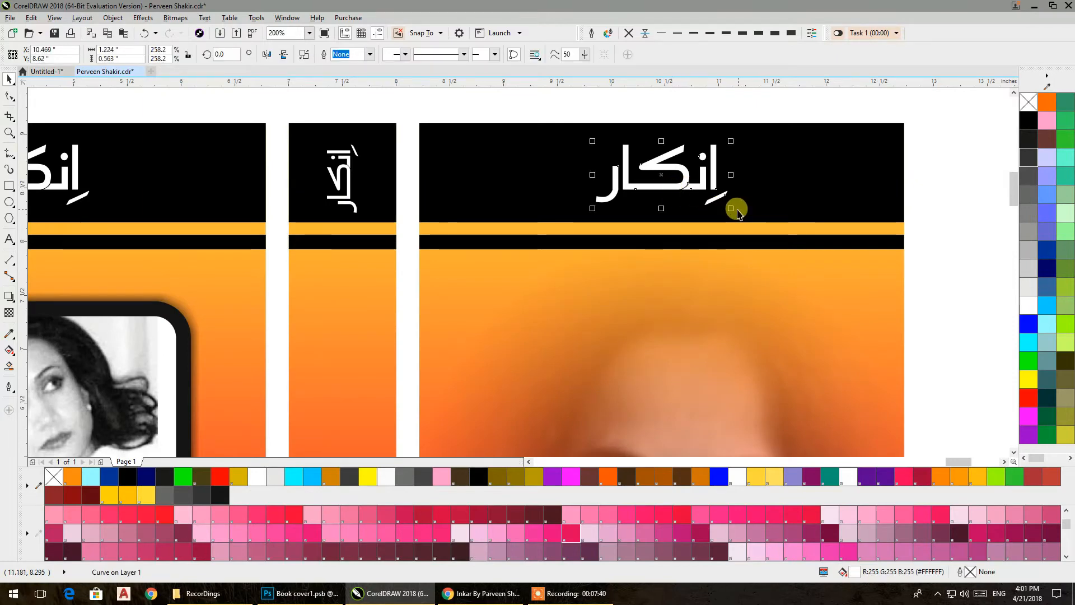
drag(729, 210, 773, 223)
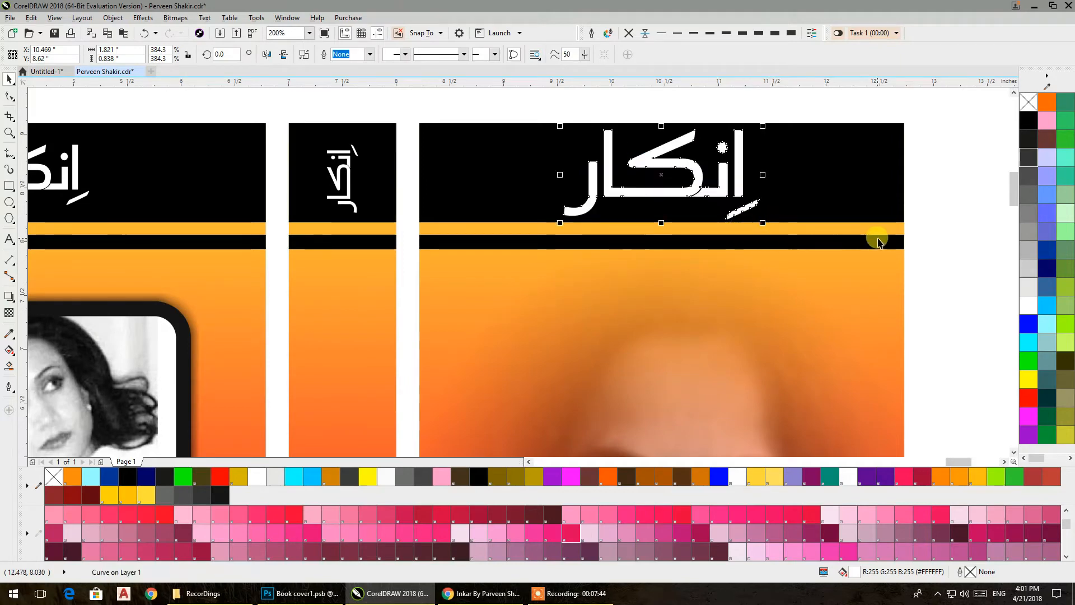
click(917, 243)
Step: Move the back cover's couplet straight up to just below the author's name, at about Y 4.04 inches
scroll(522, 244, down, 1)
drag(543, 305, 550, 246)
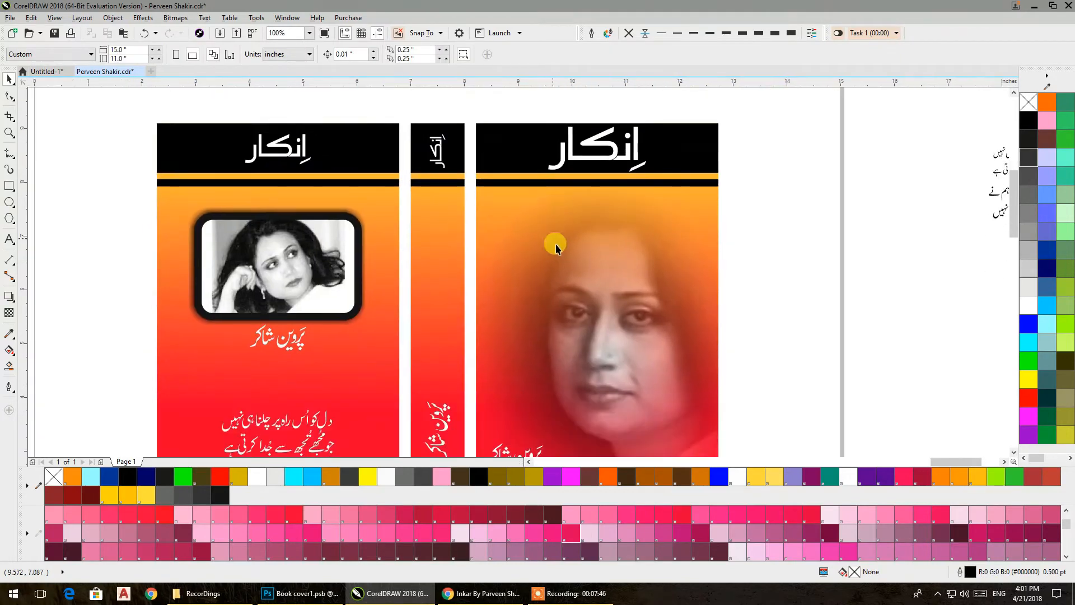
scroll(554, 275, down, 1)
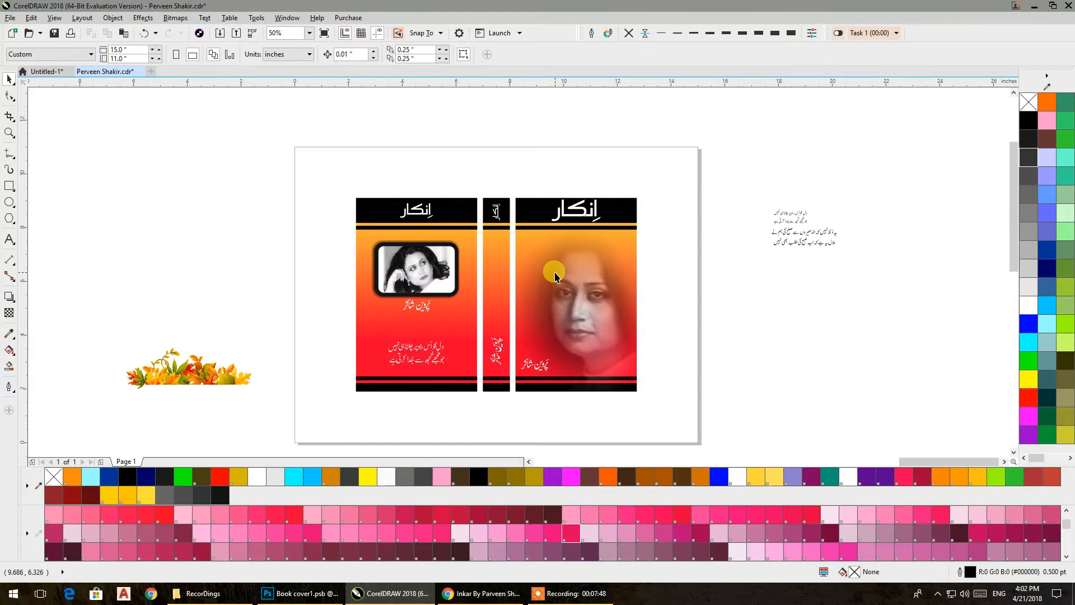
drag(551, 286, 574, 296)
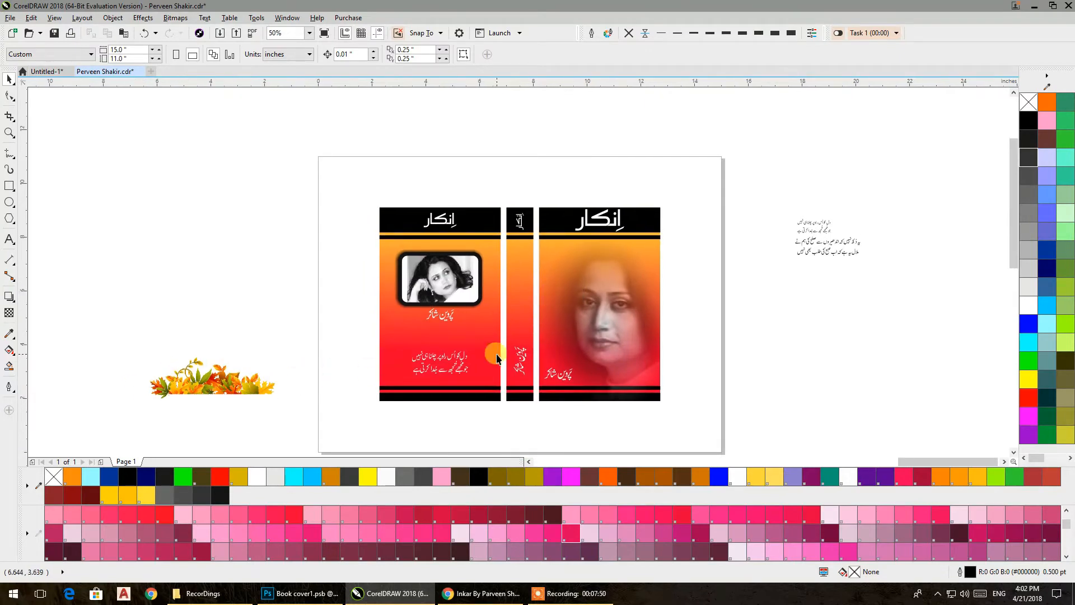
scroll(430, 370, up, 1)
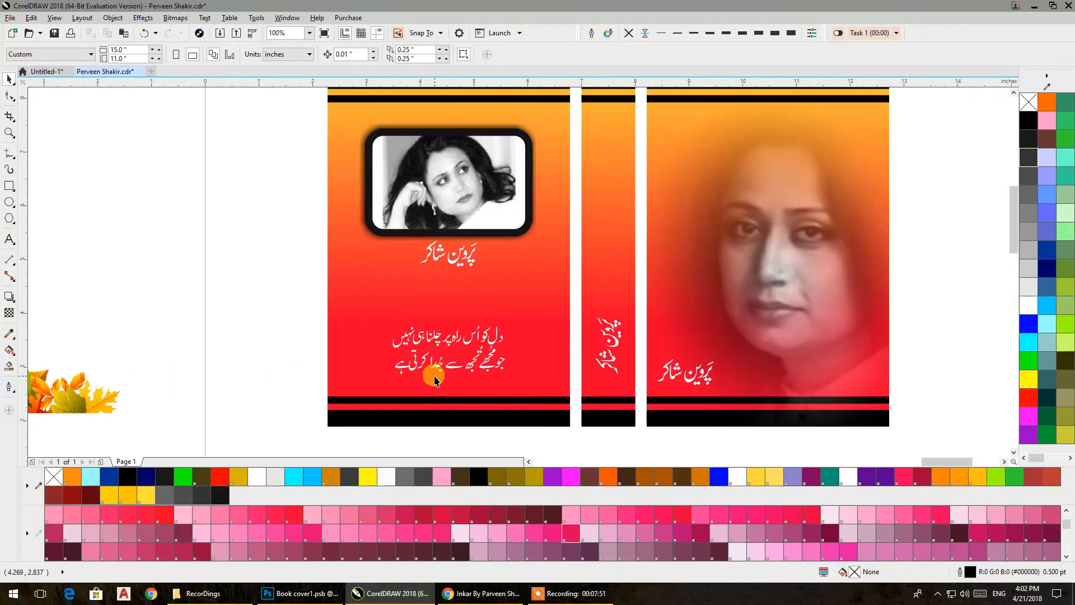
click(469, 347)
drag(451, 345, 455, 307)
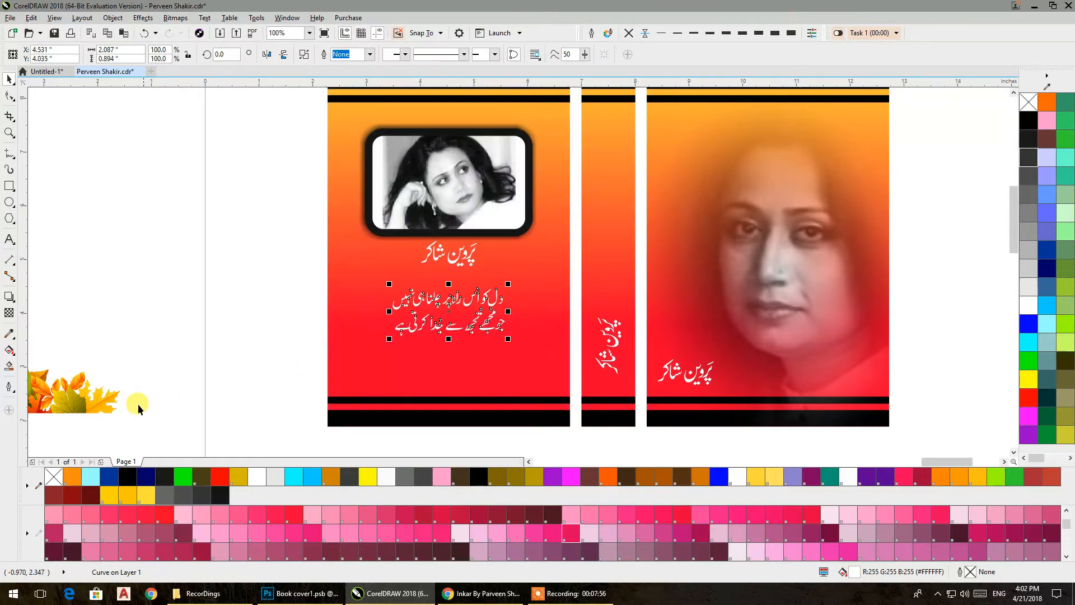
Step: PowerClip the autumn leaves image inside the back cover panel and open the clipped contents for editing
right_click(99, 404)
click(148, 90)
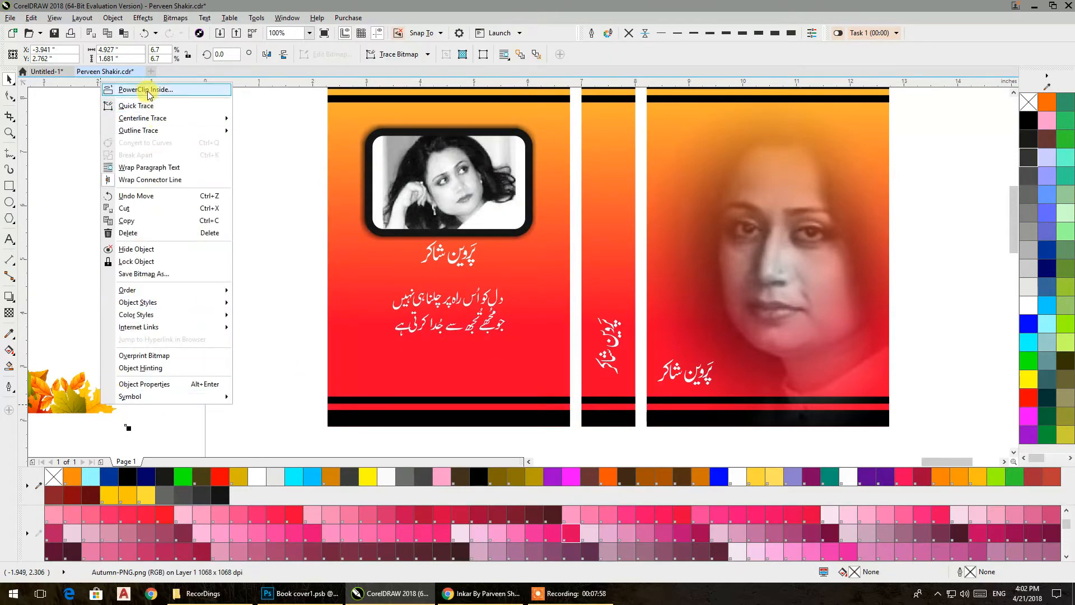
click(397, 357)
ctrl+click(402, 367)
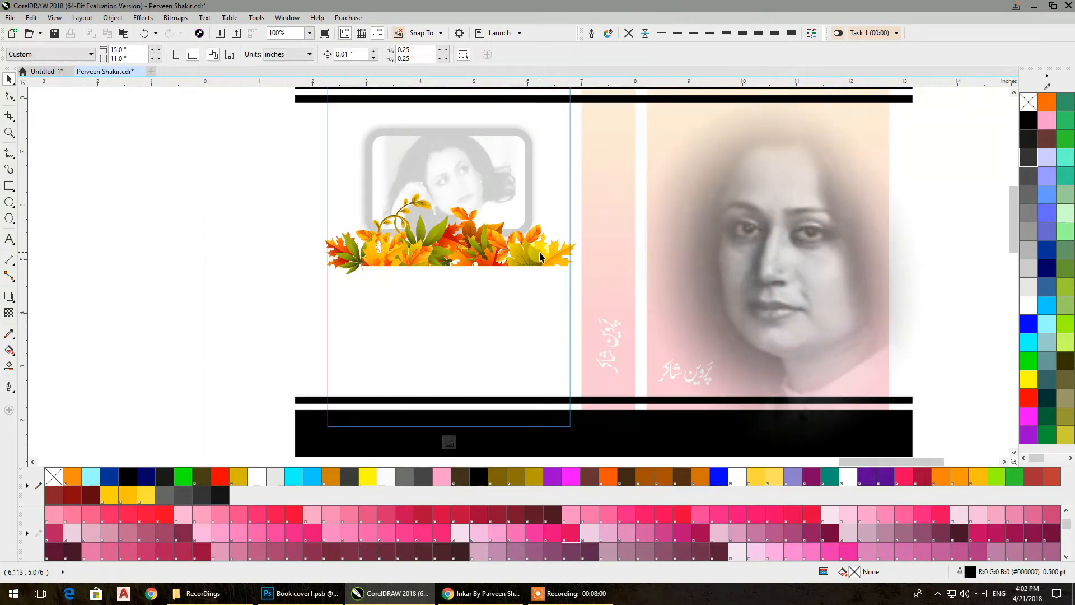
Step: Move the leaves down over the lower bars to about Y 2.81 inches and send them behind the bars
drag(470, 252, 471, 388)
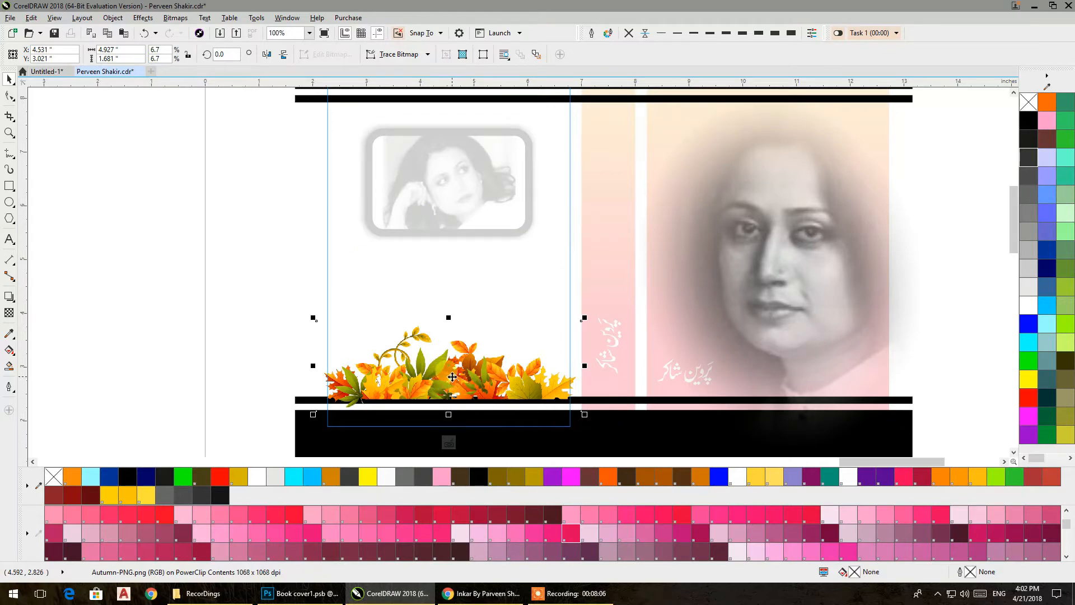
drag(452, 376, 454, 384)
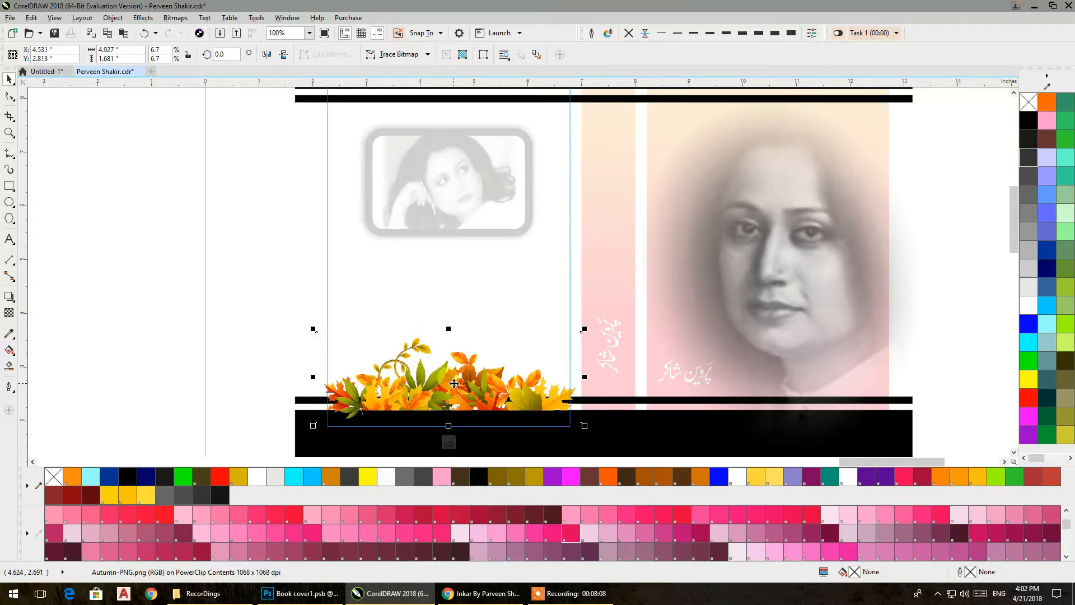
key(shift+Page_Down)
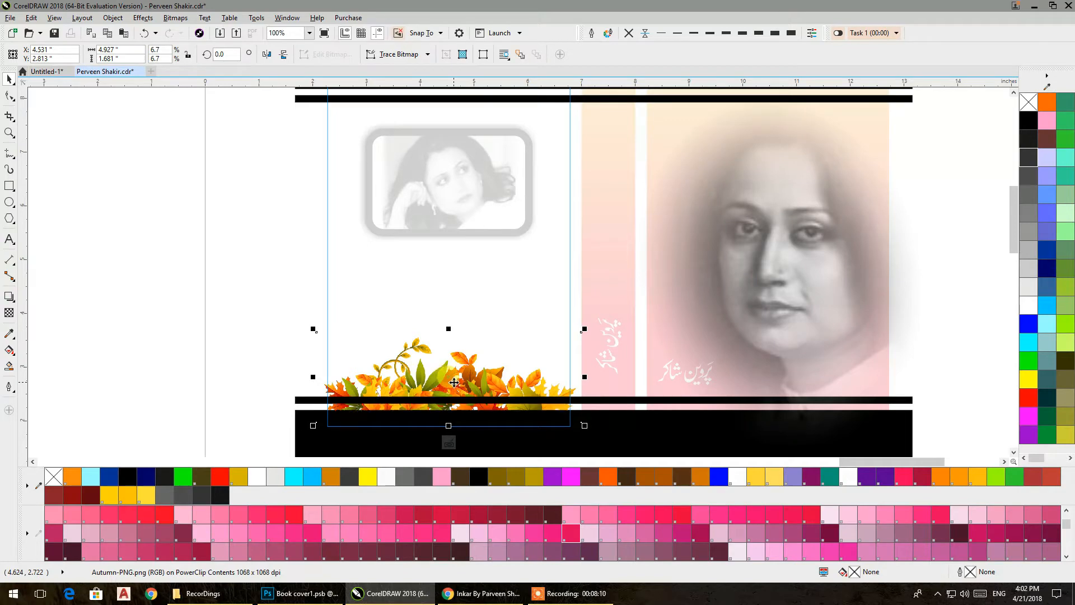
click(245, 352)
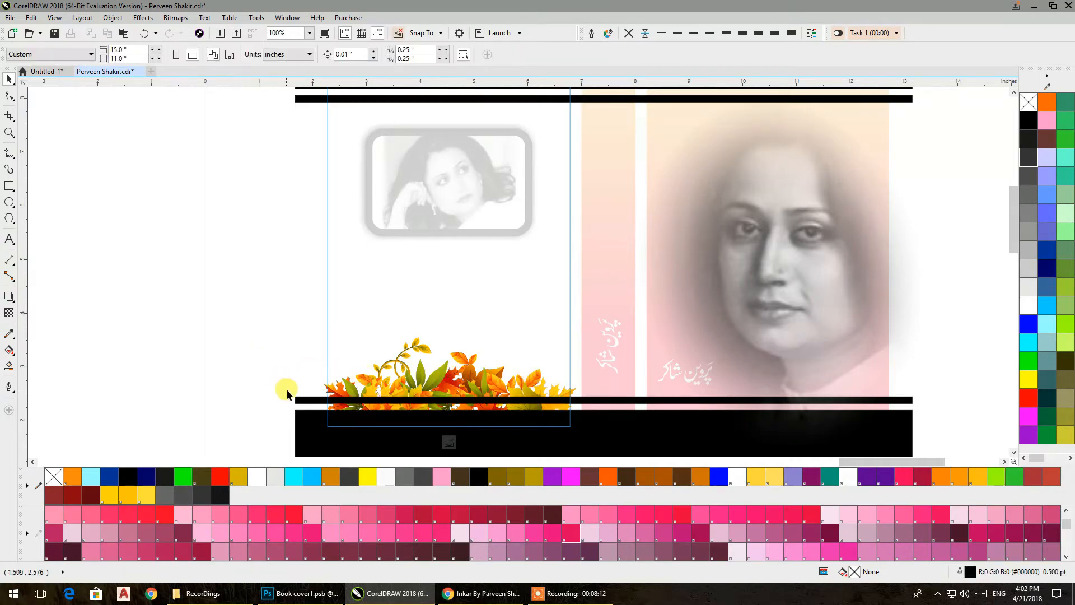
Step: Fill the thin lower bar crossing the leaves with red
click(297, 400)
click(1029, 396)
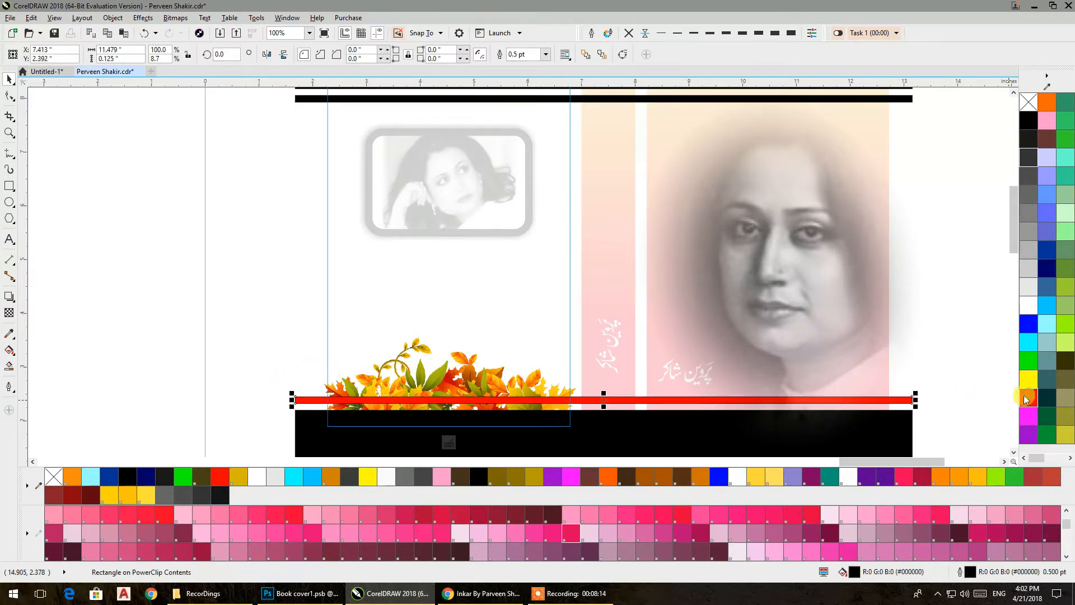
Step: Remove the outline from the thin red lower bar and finish editing the back cover's clipped contents
click(629, 33)
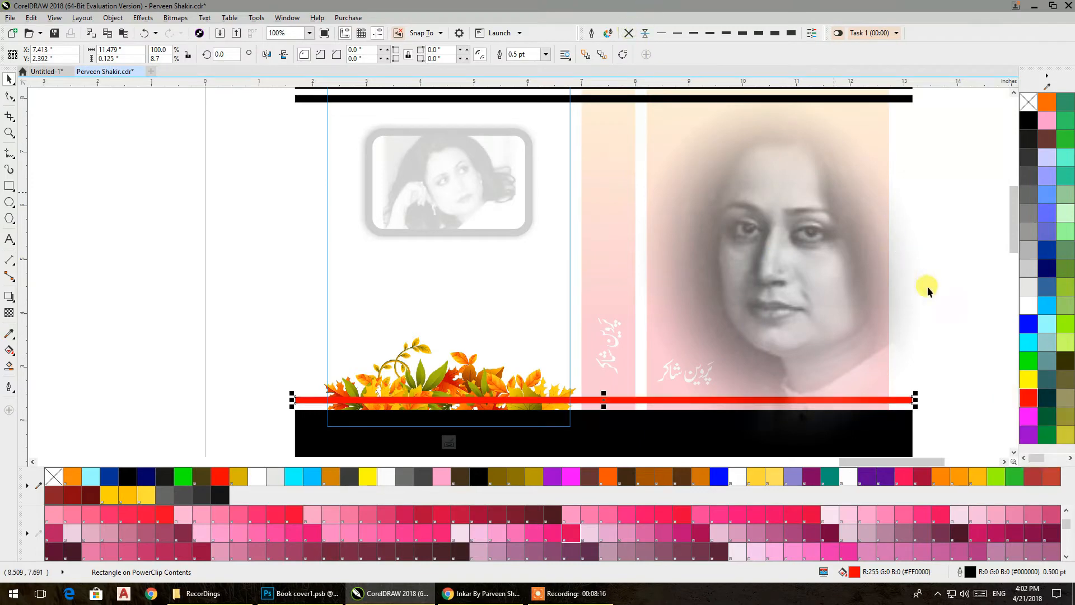
shift+click(894, 118)
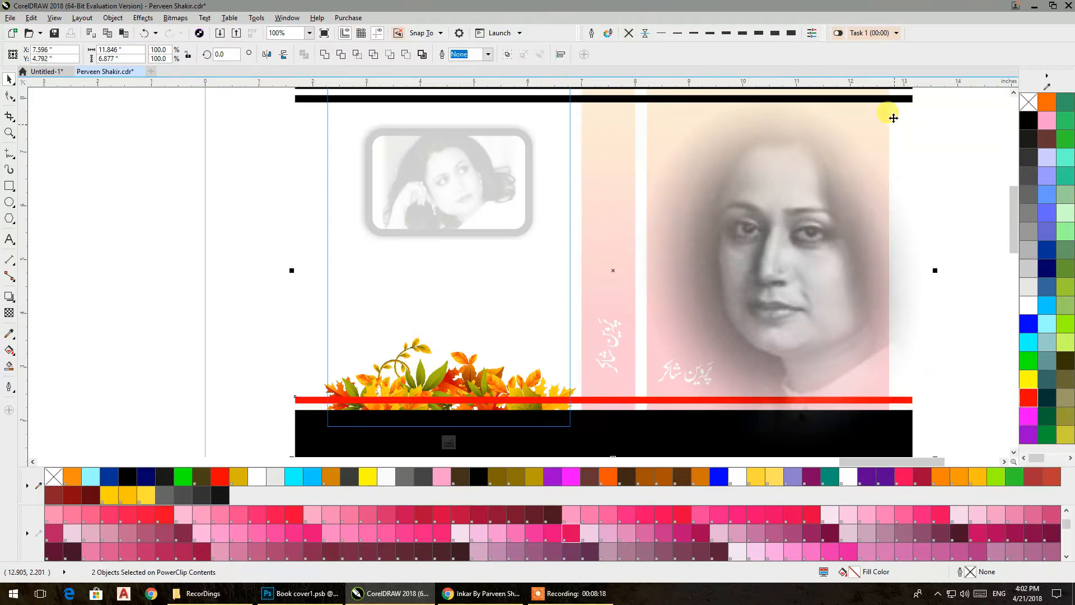
shift+click(894, 101)
shift+click(900, 99)
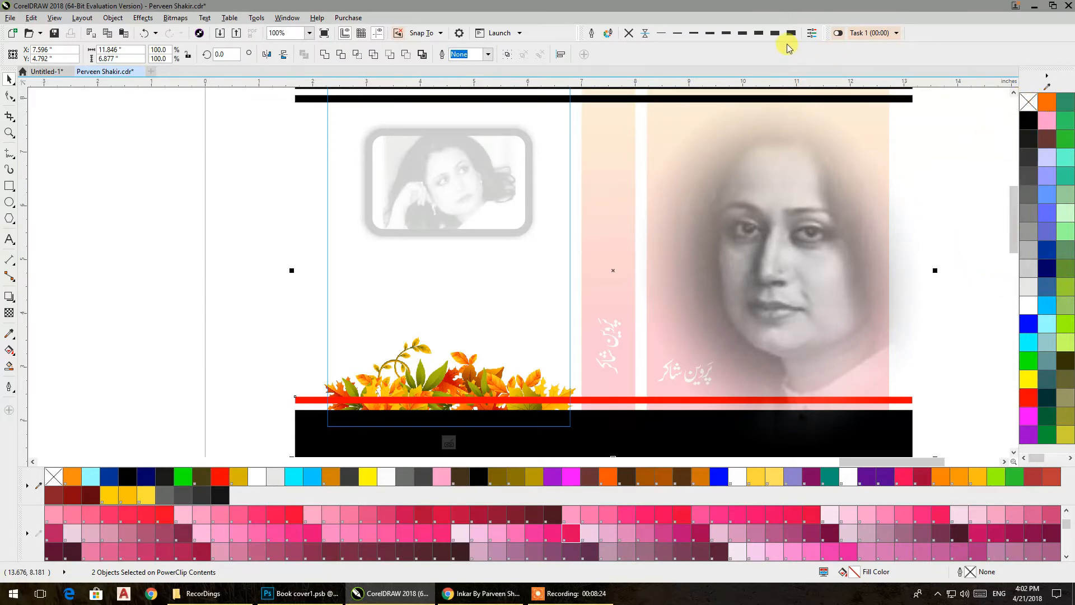
click(976, 156)
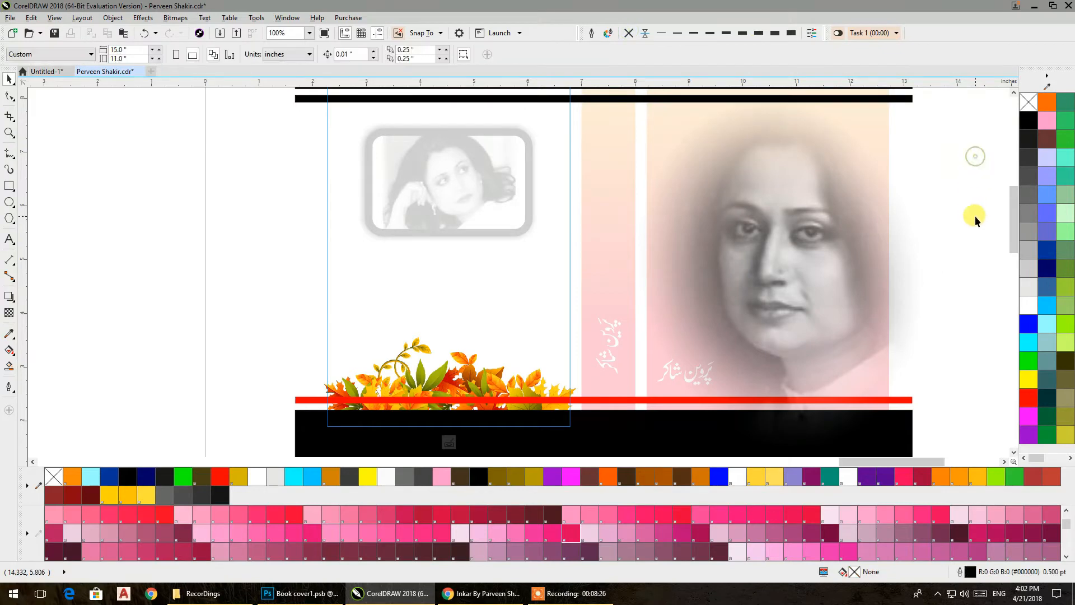
ctrl+click(976, 217)
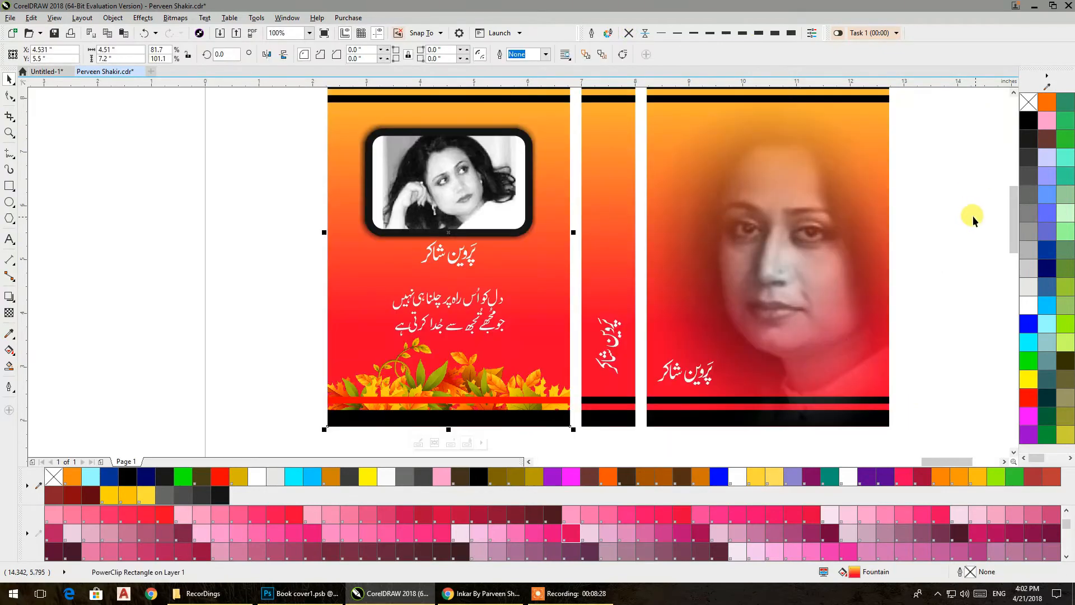
drag(967, 218, 971, 272)
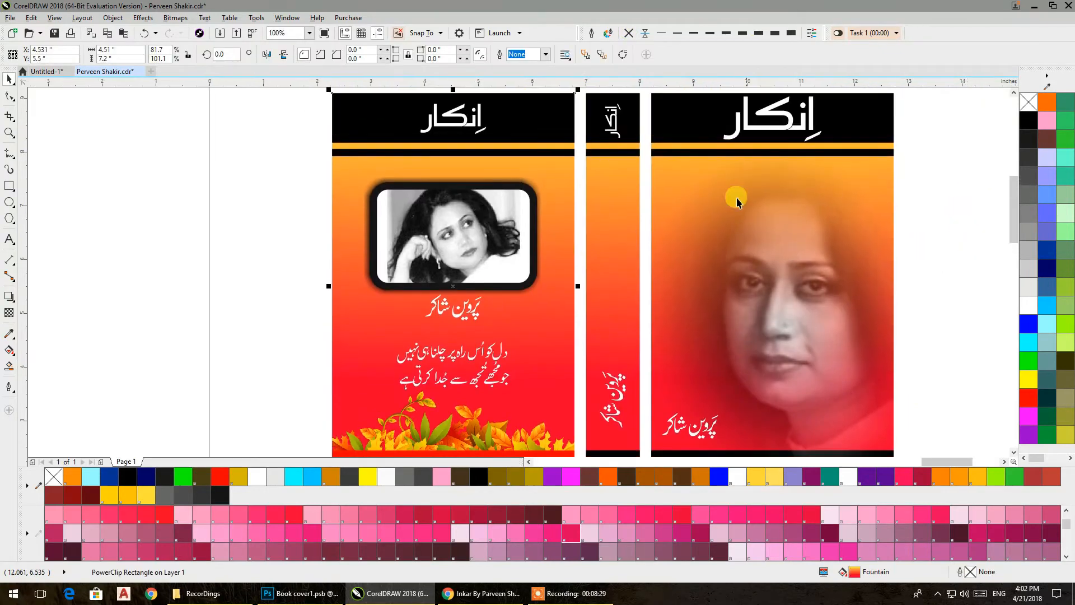
Step: Open the back cover's clipped contents, remove the outline from the wide black top bar, and finish editing
double_click(557, 128)
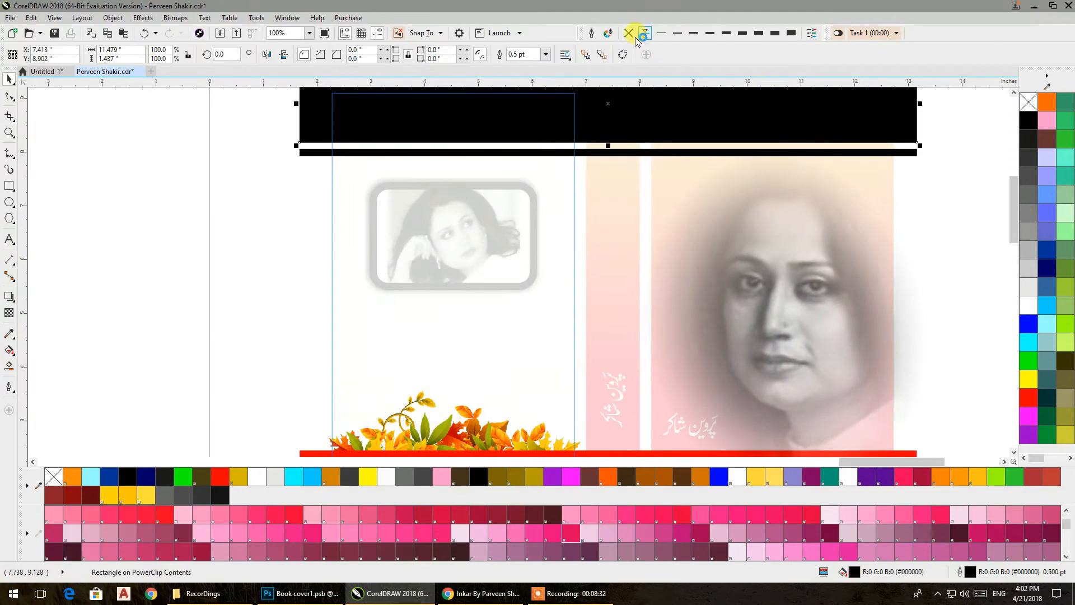
ctrl+click(284, 185)
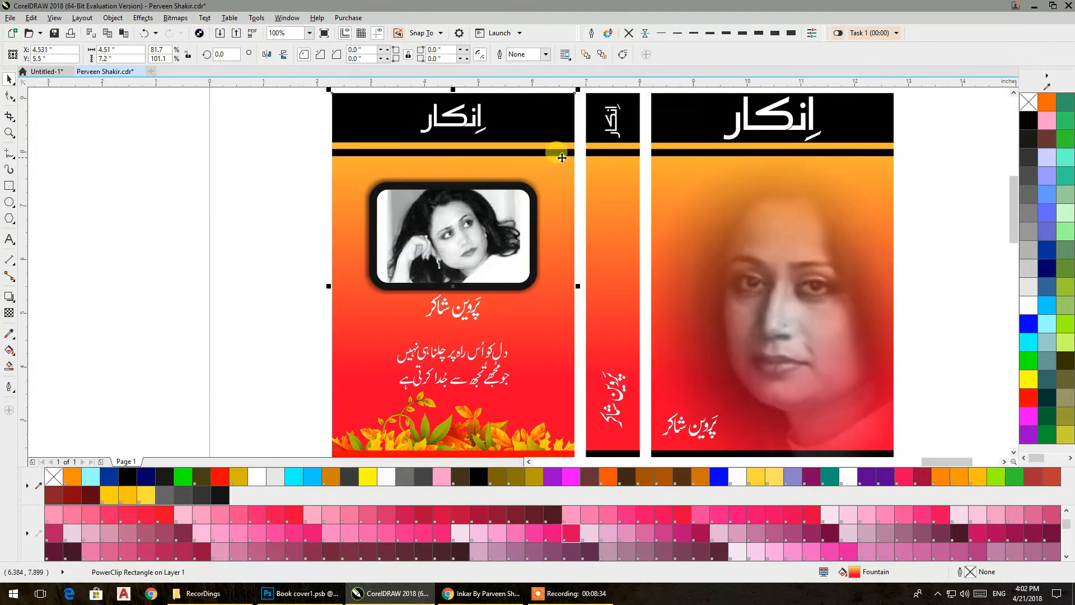
click(607, 156)
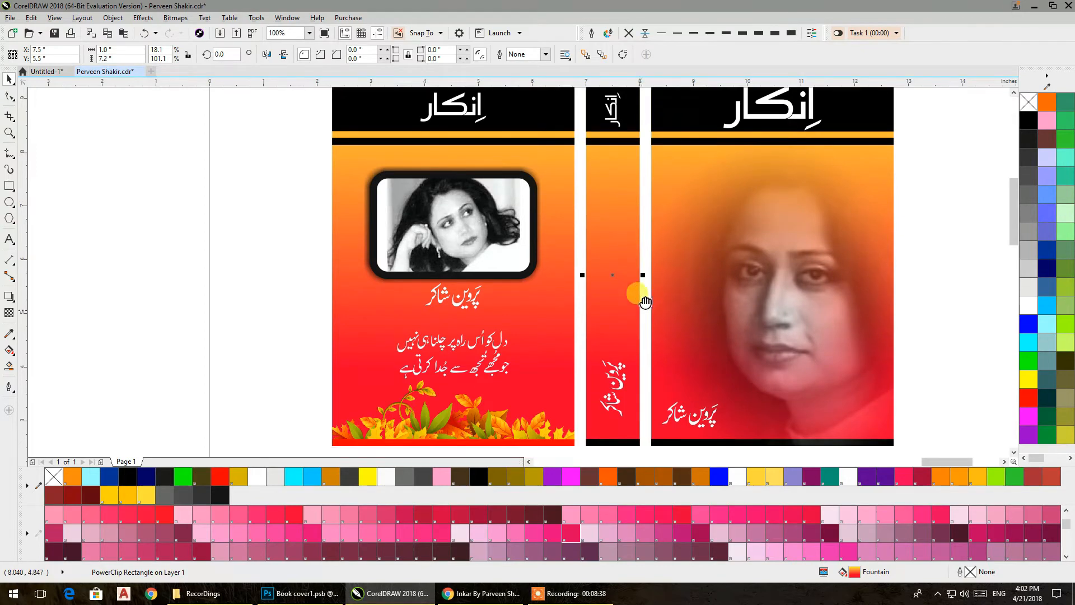
Step: Fill the thin red bar over the leaves inside the back cover's PowerClip with yellow and finish editing the contents
scroll(728, 300, down, 2)
click(906, 298)
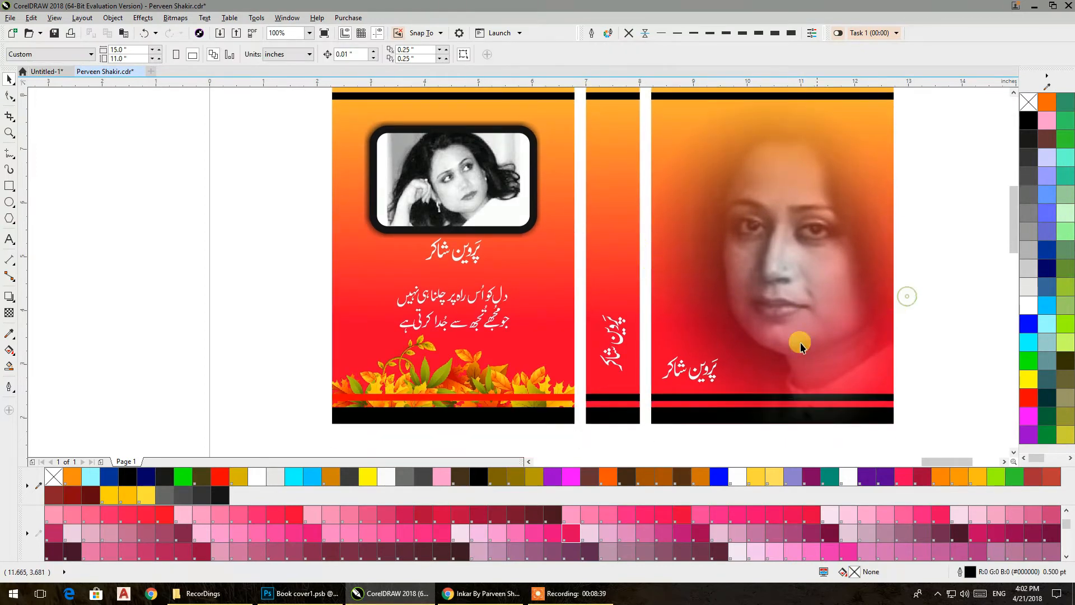
click(530, 402)
ctrl+click(530, 402)
click(532, 398)
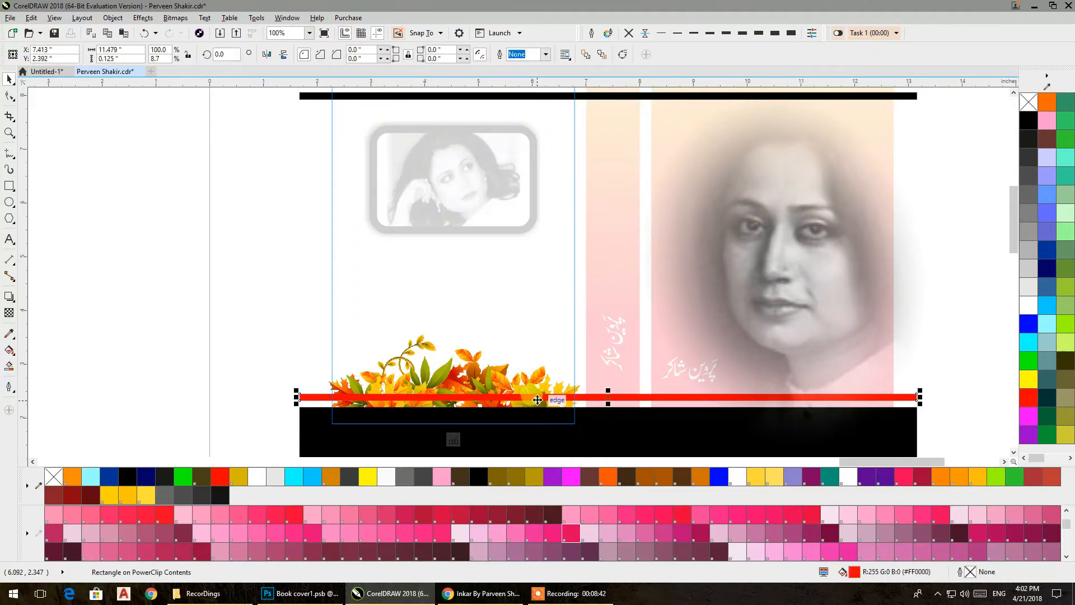
click(571, 477)
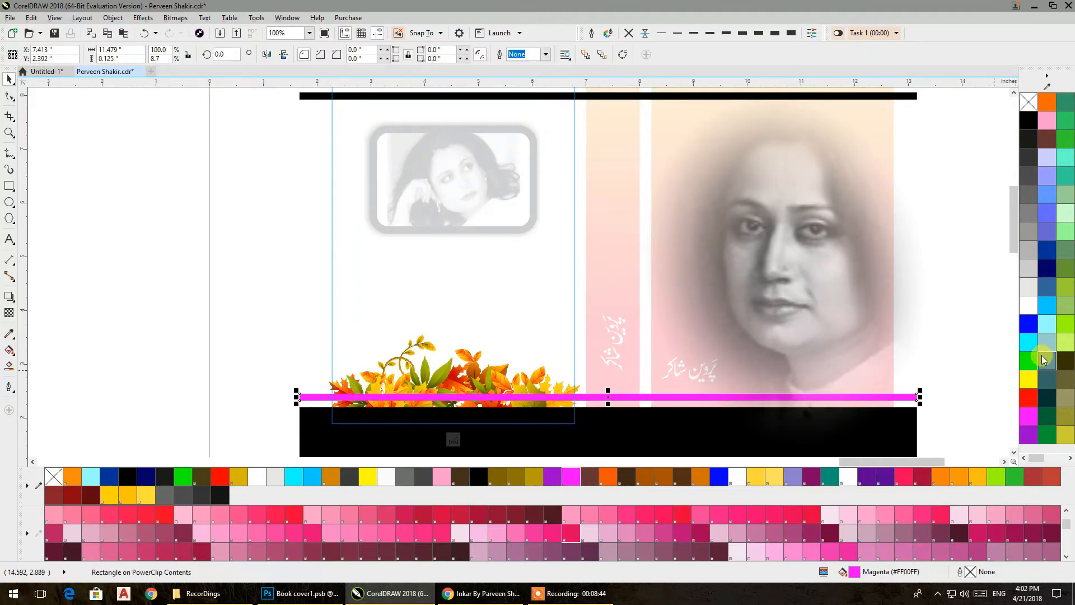
click(1029, 379)
ctrl+click(963, 347)
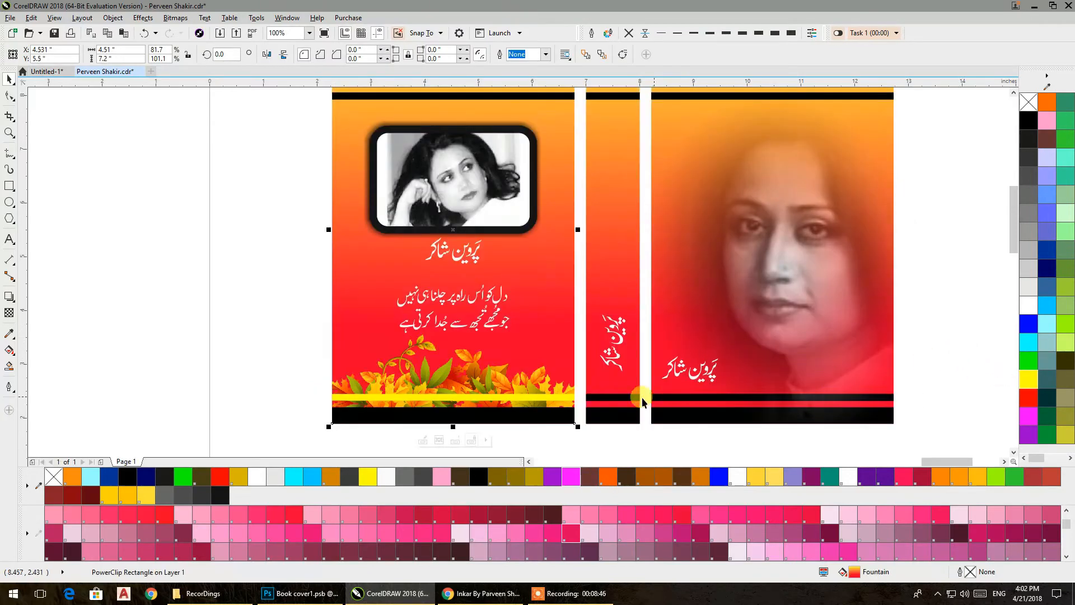
Step: Fill the thin black lower bar inside the spine's PowerClip with yellow and finish editing the contents
click(603, 391)
ctrl+click(607, 395)
click(607, 397)
click(1029, 379)
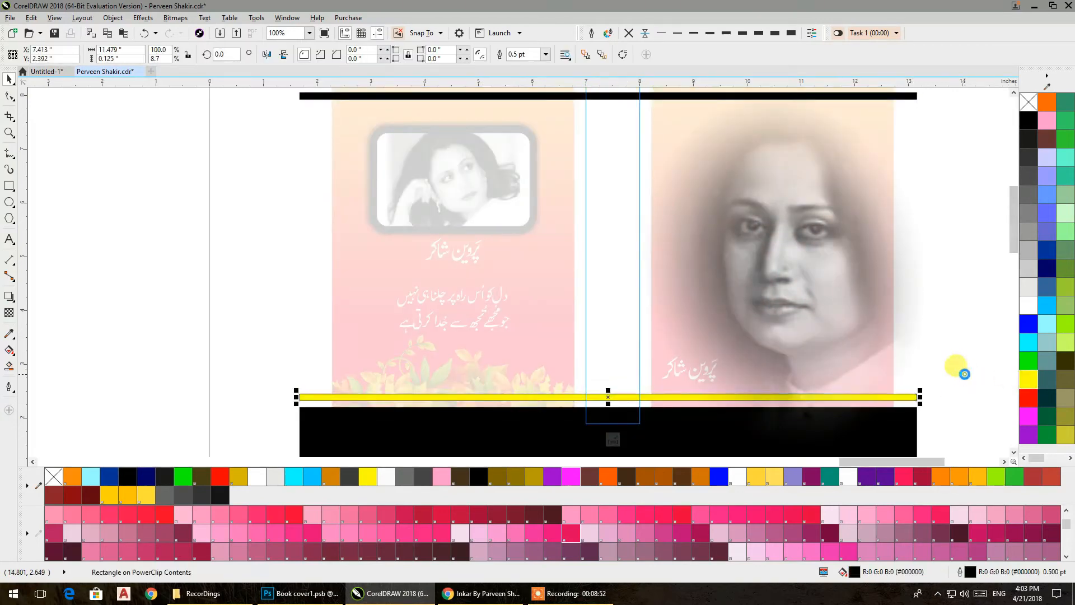
ctrl+click(888, 364)
Step: Fill the front cover's clipped thin lower bar with yellow, remove its outline, and finish editing the contents
click(726, 397)
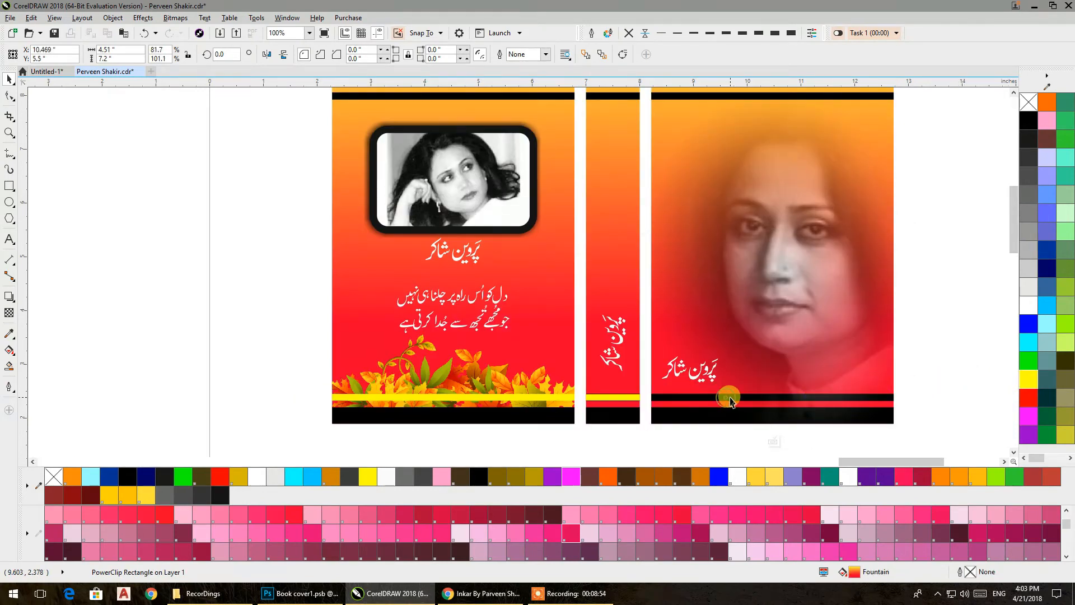
ctrl+click(726, 398)
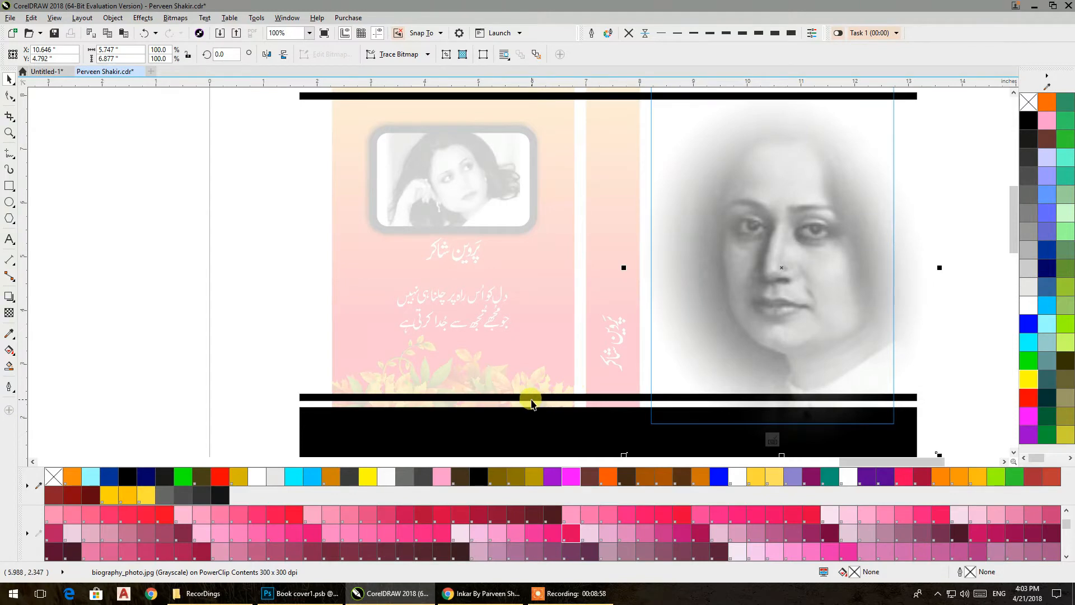
click(597, 397)
click(1029, 378)
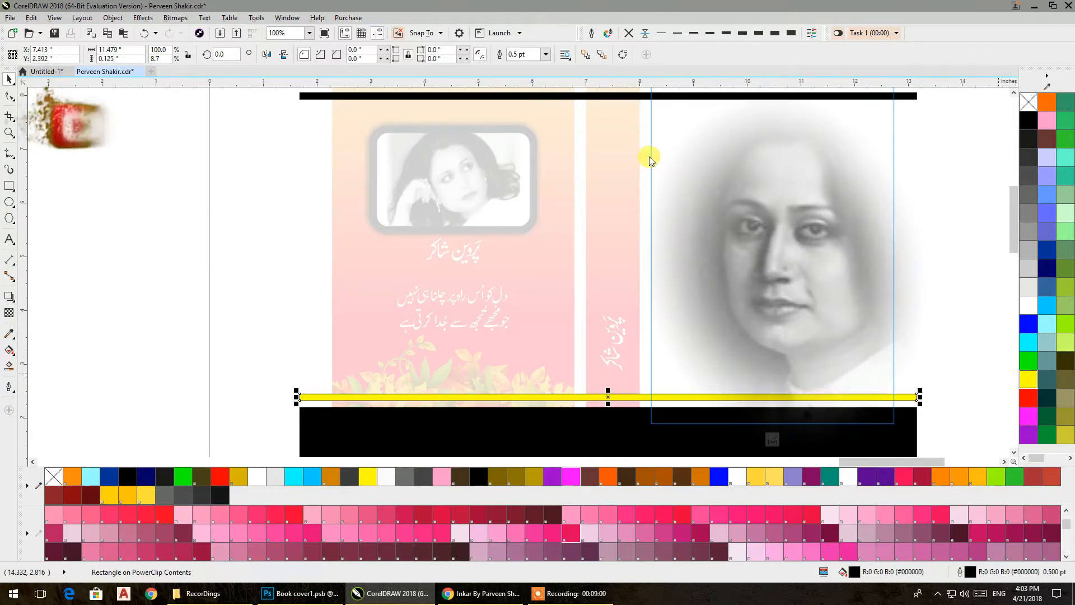
click(628, 33)
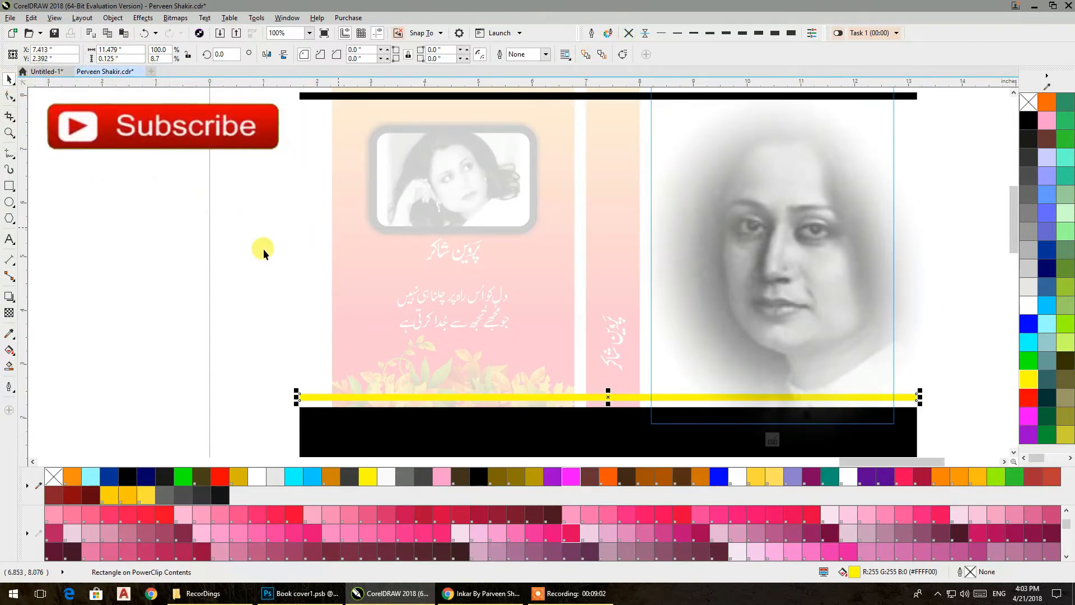
ctrl+click(251, 253)
Step: Reopen the spine's clipped contents, remove the outline from the yellow lower bar, and finish editing
double_click(591, 398)
click(592, 398)
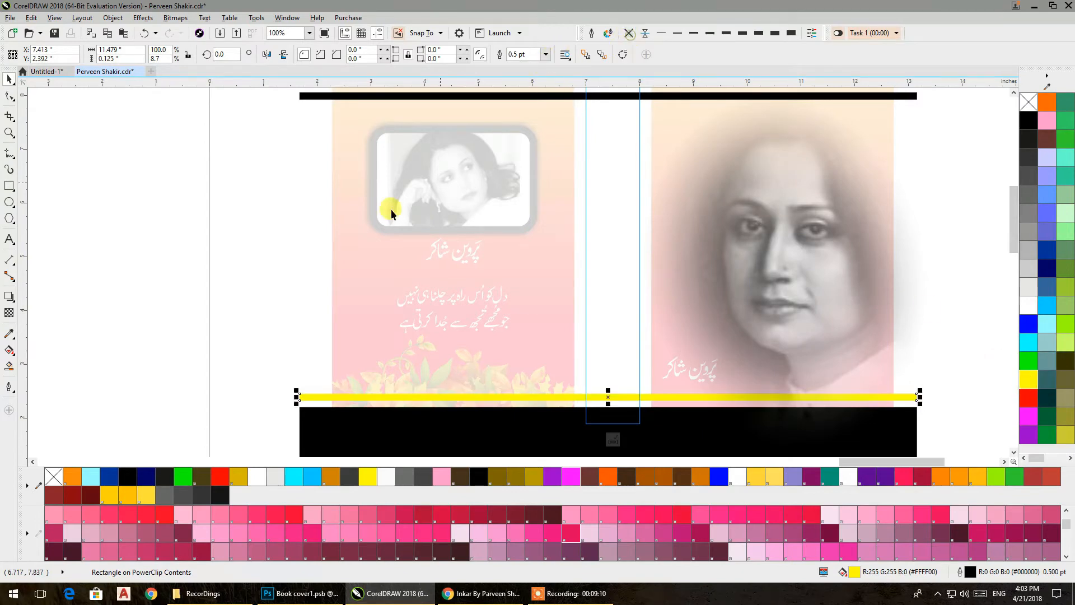
click(224, 273)
click(250, 283)
scroll(644, 326, down, 2)
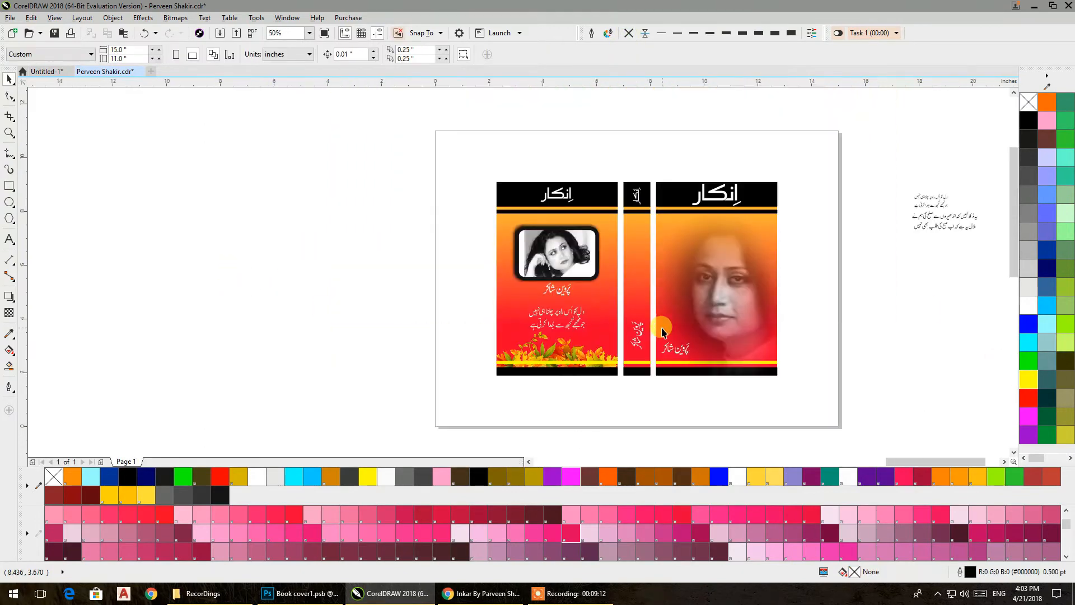
scroll(660, 336, up, 1)
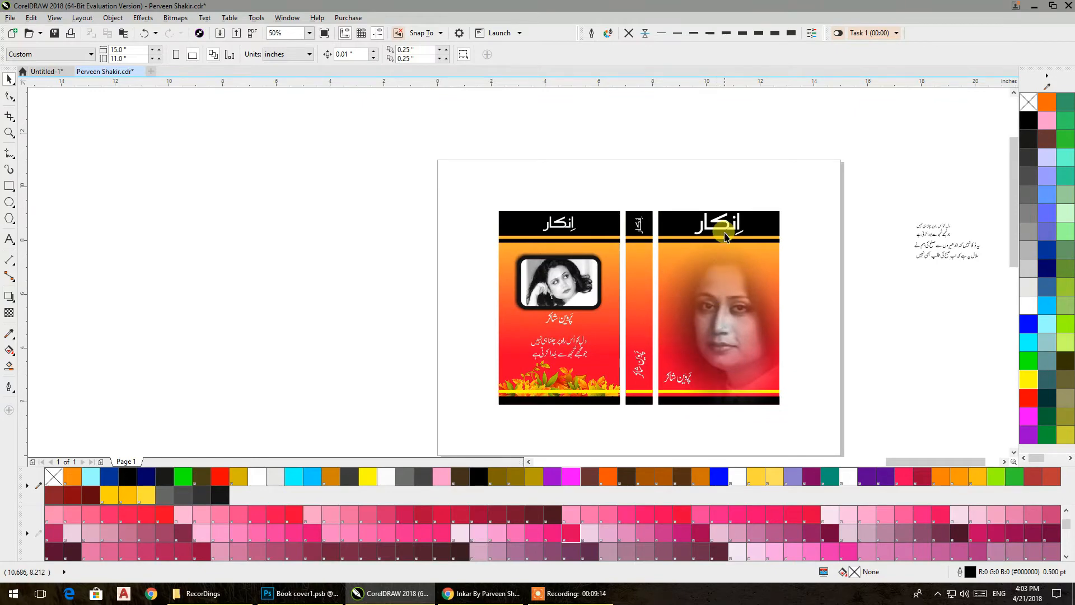
Step: Move the front cover's title straight down below the black bars to about Y 7.33 inches and enlarge it slightly
scroll(722, 225, up, 4)
drag(729, 220, 731, 225)
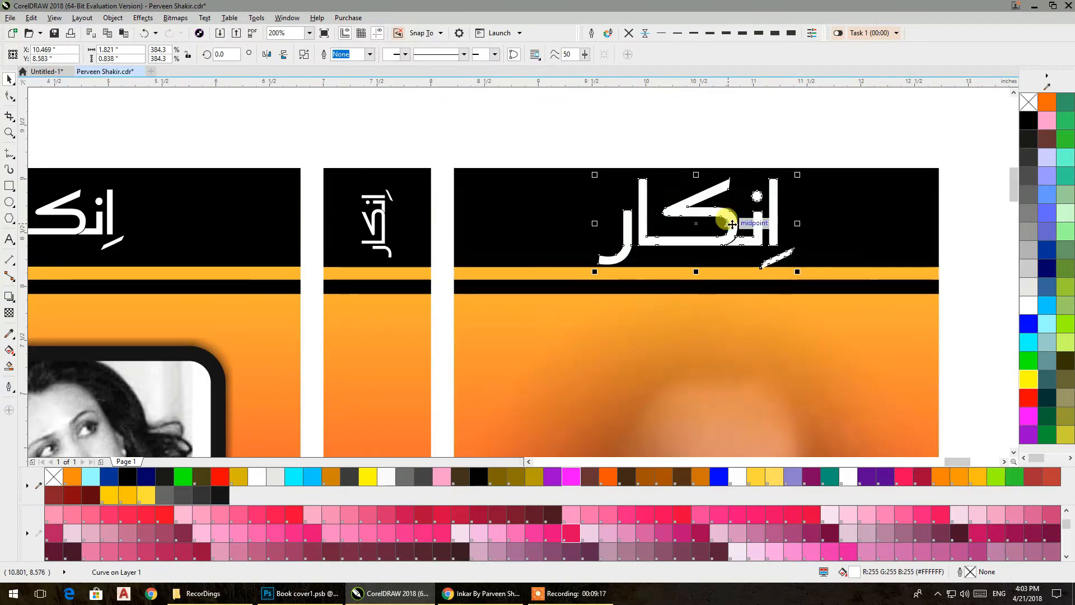
click(775, 116)
drag(726, 247, 736, 391)
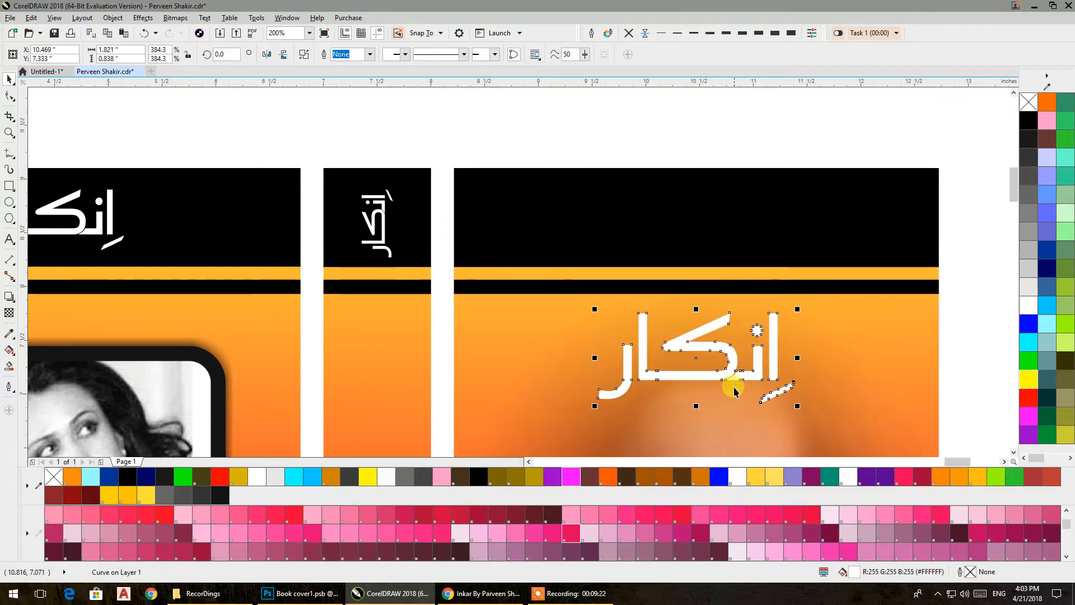
scroll(735, 391, down, 4)
drag(799, 294, 823, 308)
click(840, 313)
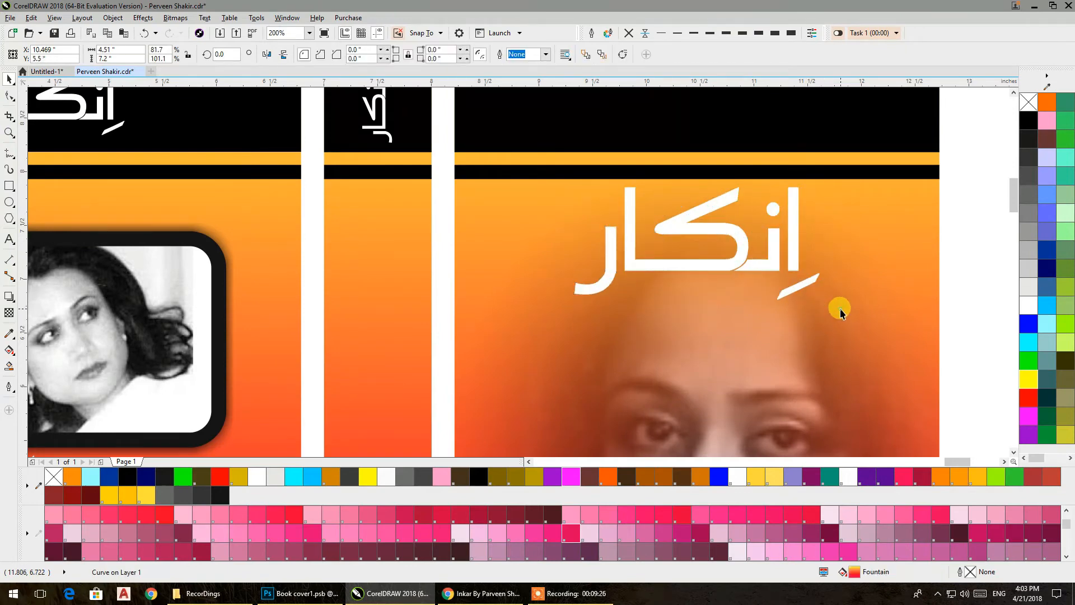
click(969, 263)
scroll(835, 249, down, 2)
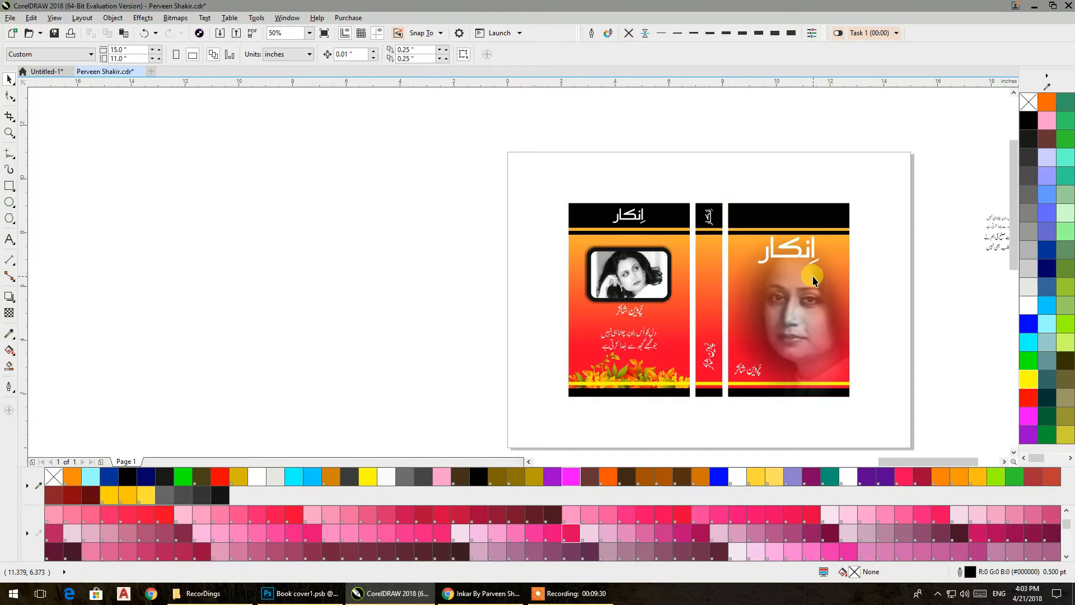
Step: Move the front title up across the bars to about Y 8.11 inches and resize it to about 2.86 × 1.31 inches
drag(807, 265, 746, 242)
click(703, 245)
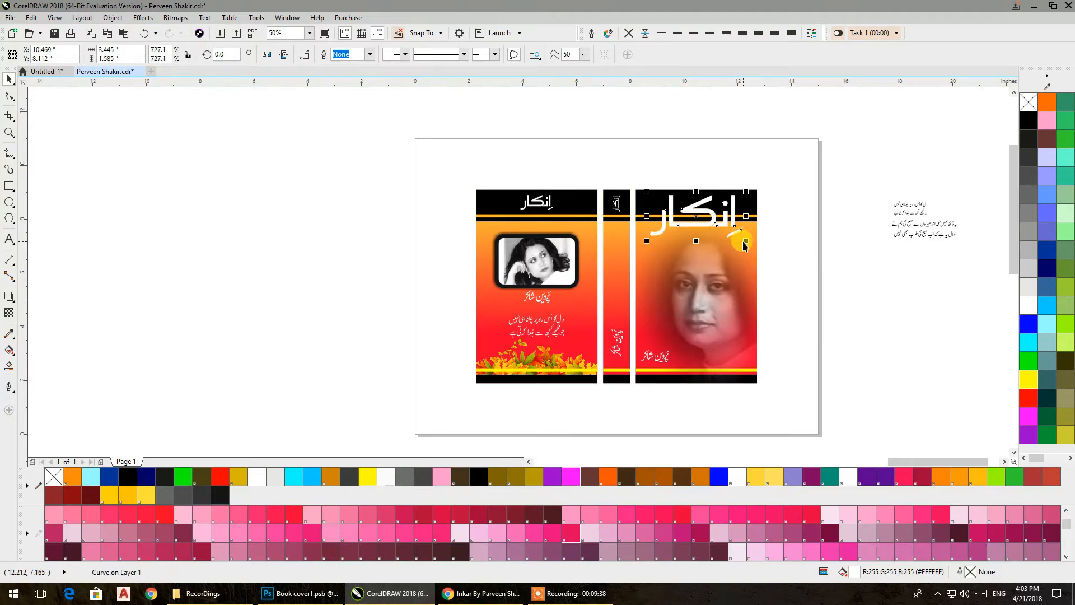
click(798, 236)
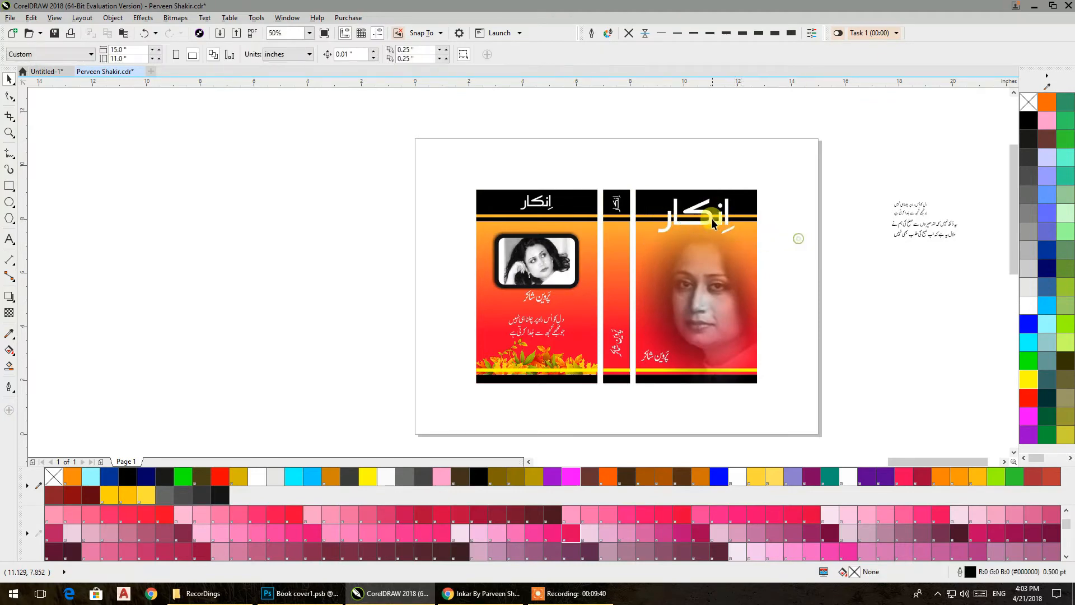
Step: Give the front cover's title a 2 pt white outline
scroll(713, 213, up, 2)
scroll(713, 216, up, 2)
click(704, 216)
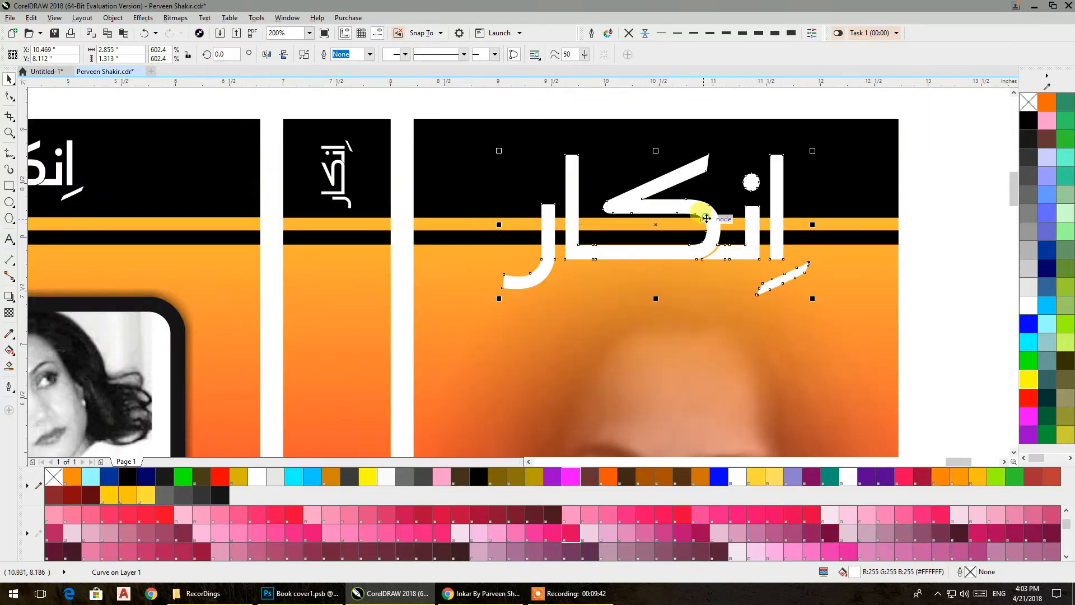
right_click(1023, 303)
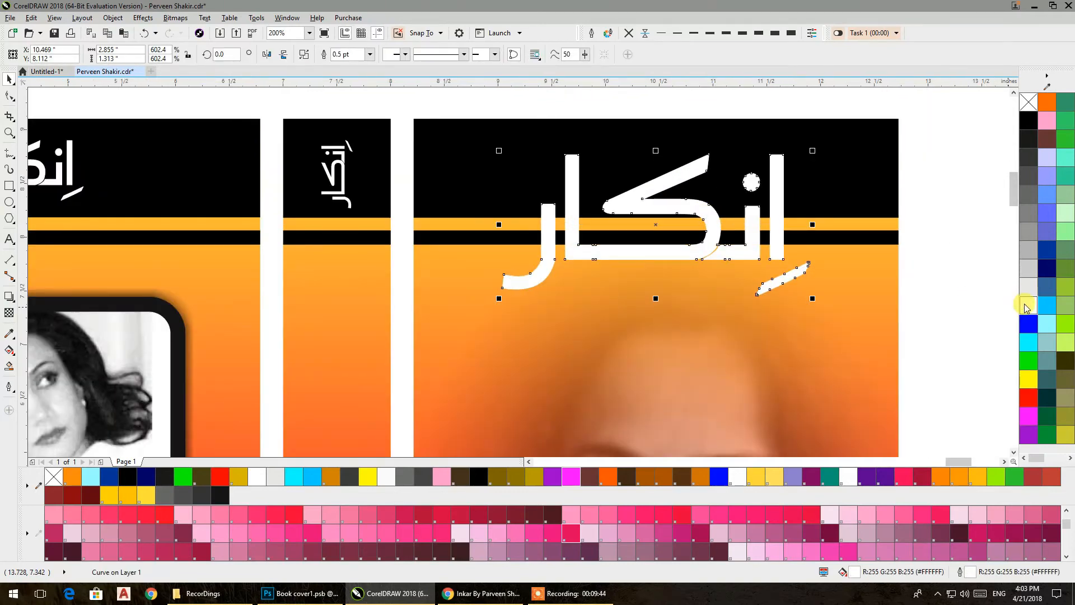
click(728, 35)
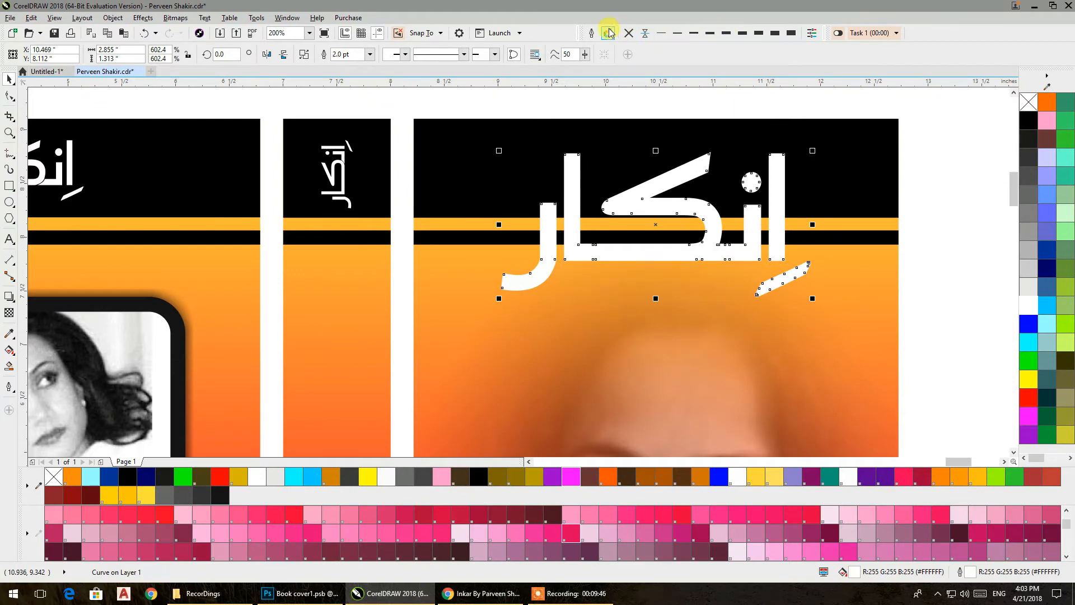
Step: Set the title's outline to round corners and round caps, with Behind fill, Scale with object and Overprint outline enabled
click(595, 33)
click(499, 338)
click(501, 299)
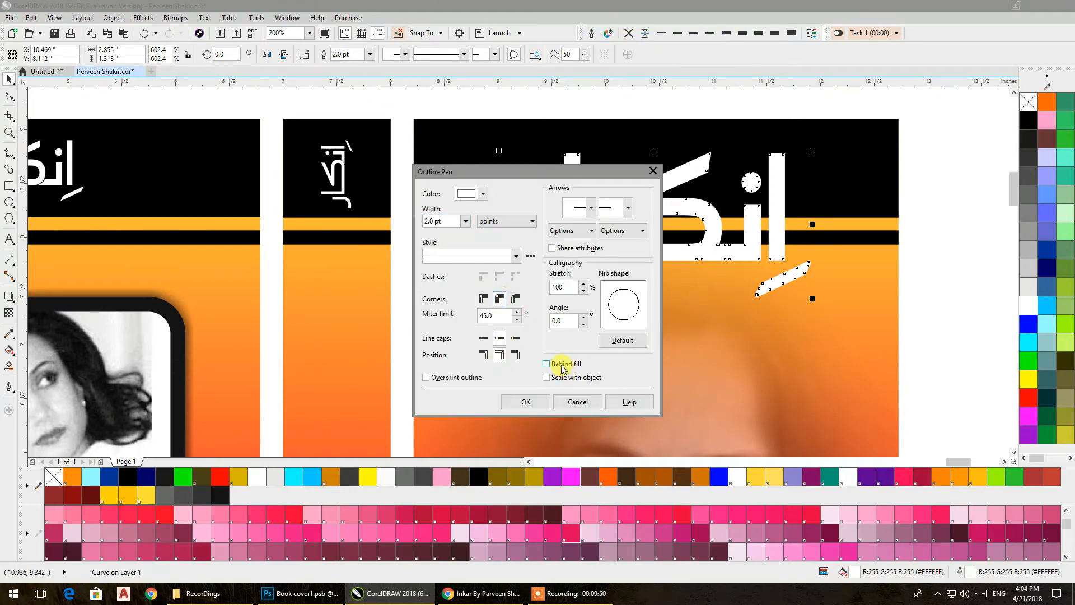
click(503, 401)
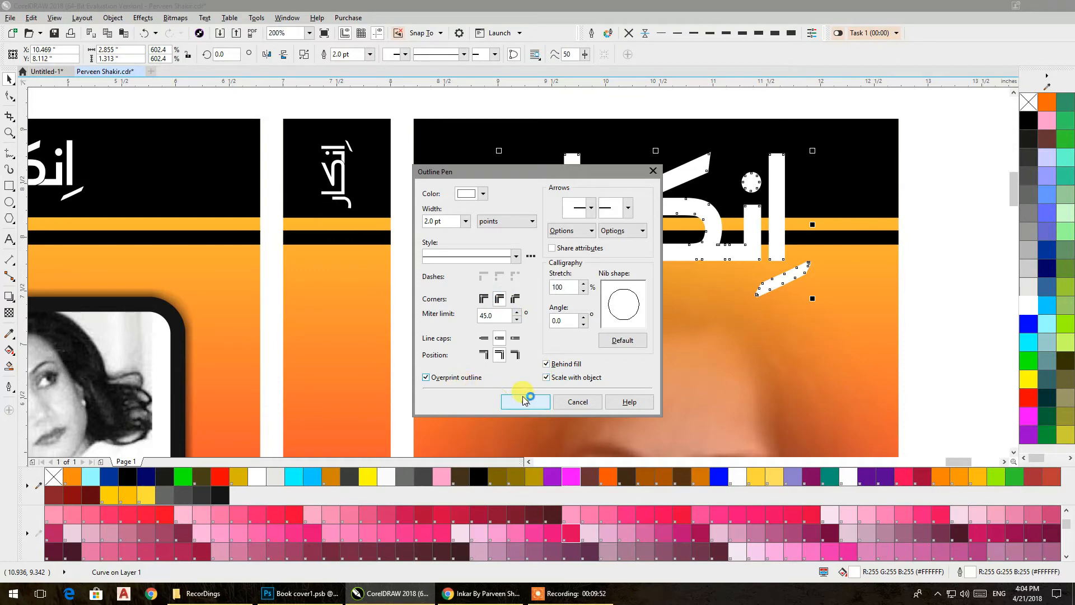
Step: Recolour the front cover's title with a black outline and a white fill
click(1027, 121)
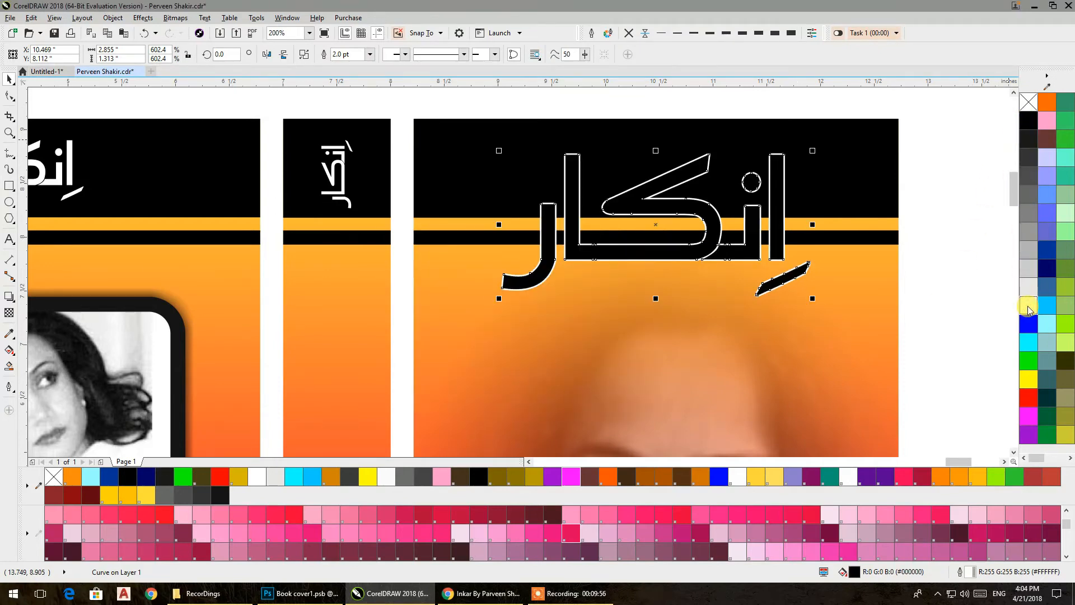
right_click(1028, 119)
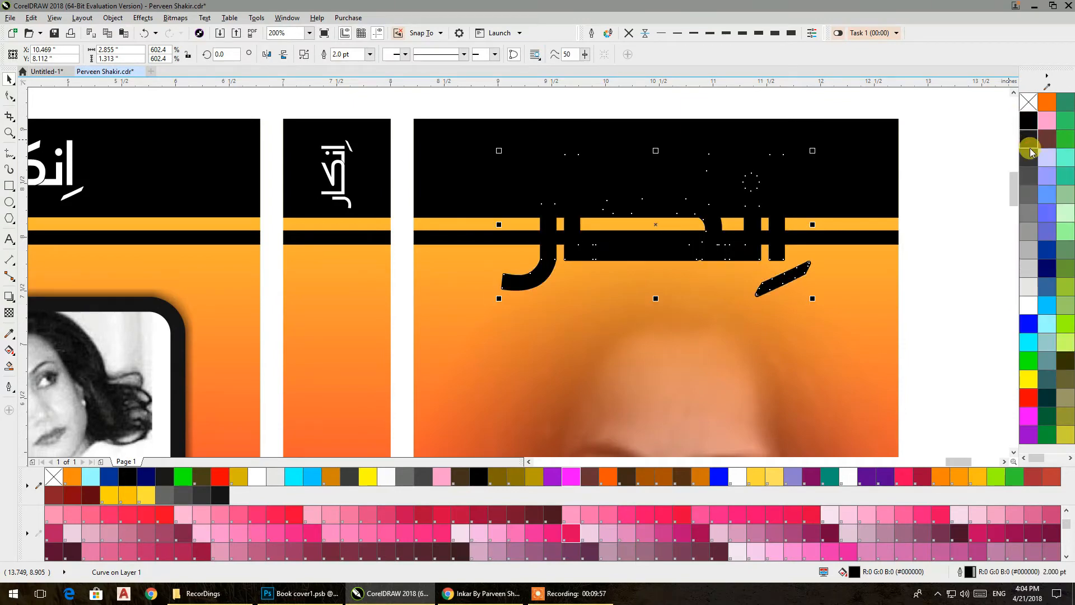
click(1028, 307)
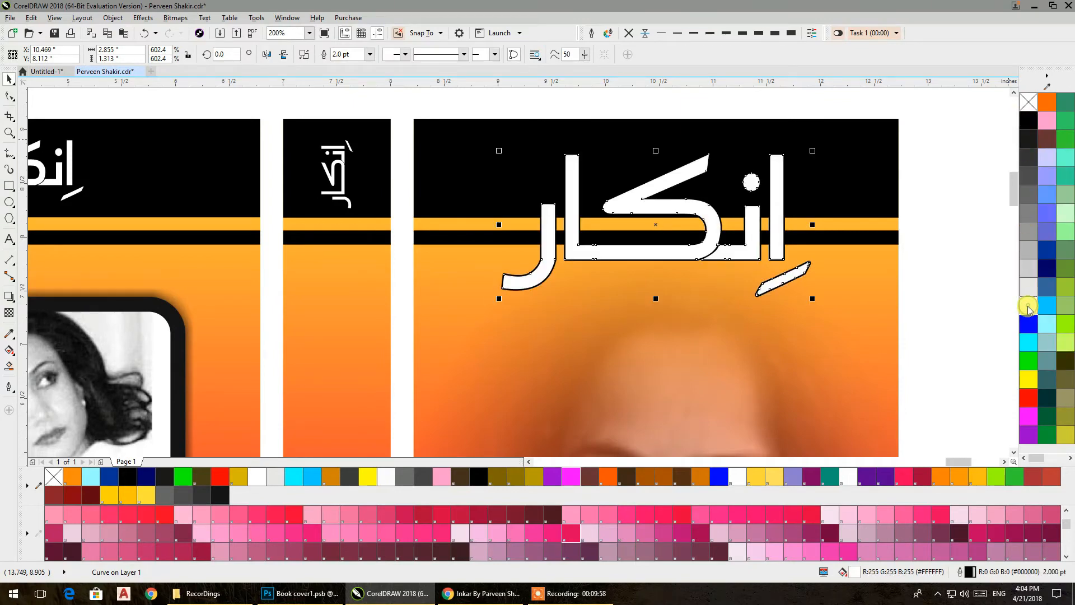
Step: Apply the Small Glow drop shadow preset to the three titles on the back, spine and front panels
click(940, 280)
scroll(939, 273, down, 2)
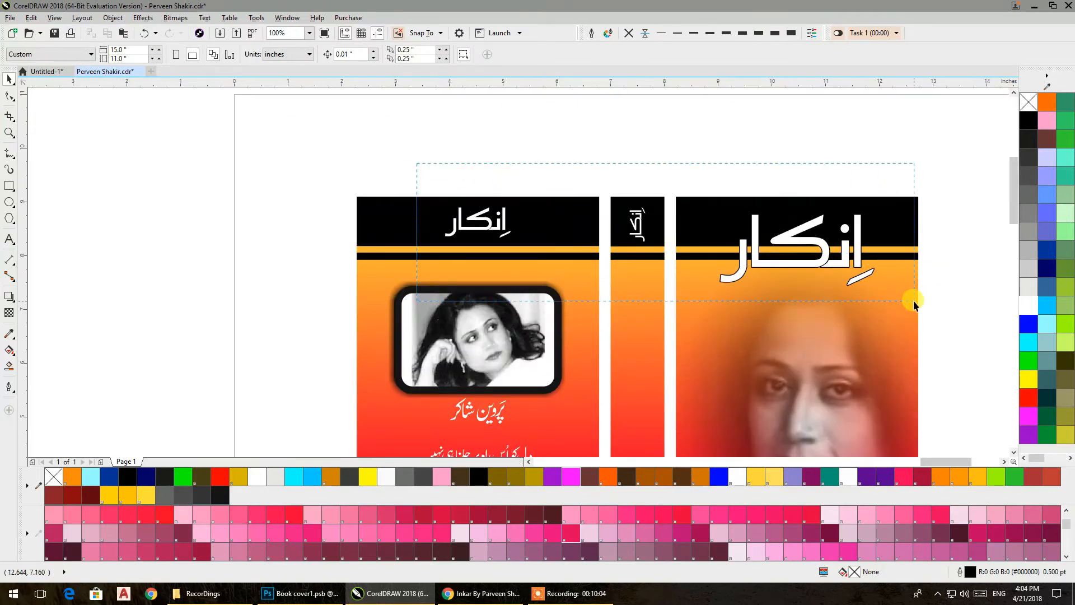
drag(913, 300, 914, 301)
click(9, 296)
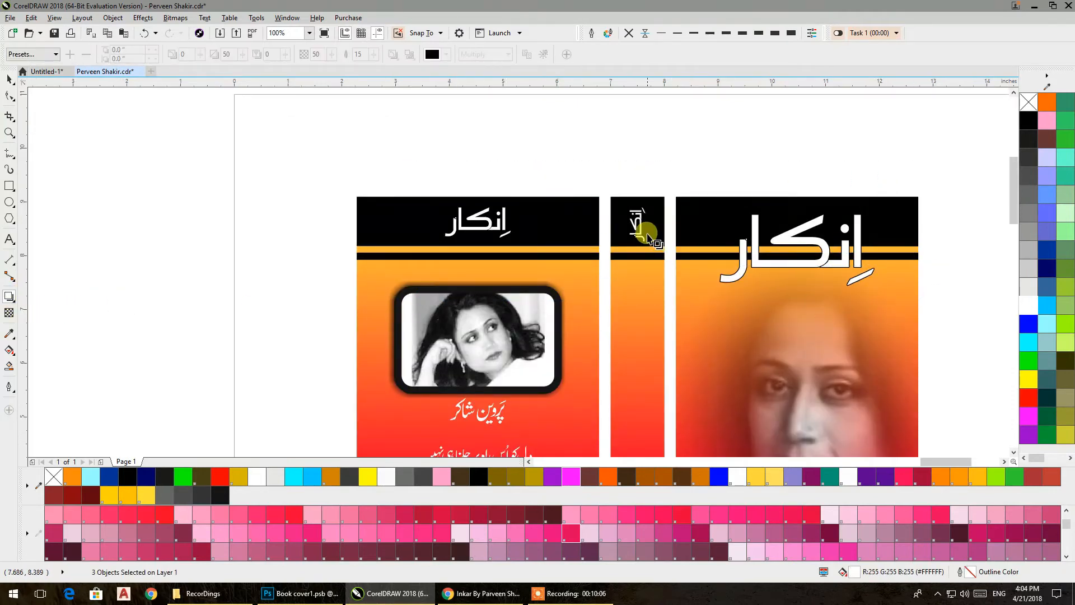
click(22, 54)
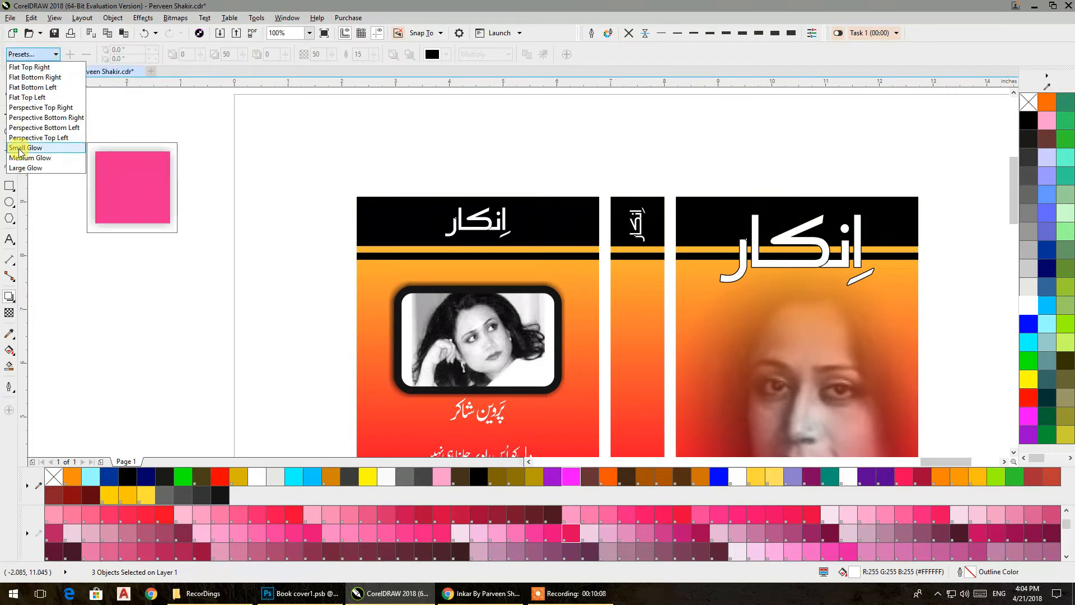
click(22, 152)
Step: Set the titles' shadow to dark teal (C 87, M 22, Y 46, K 43) with a feathering of 8
click(434, 56)
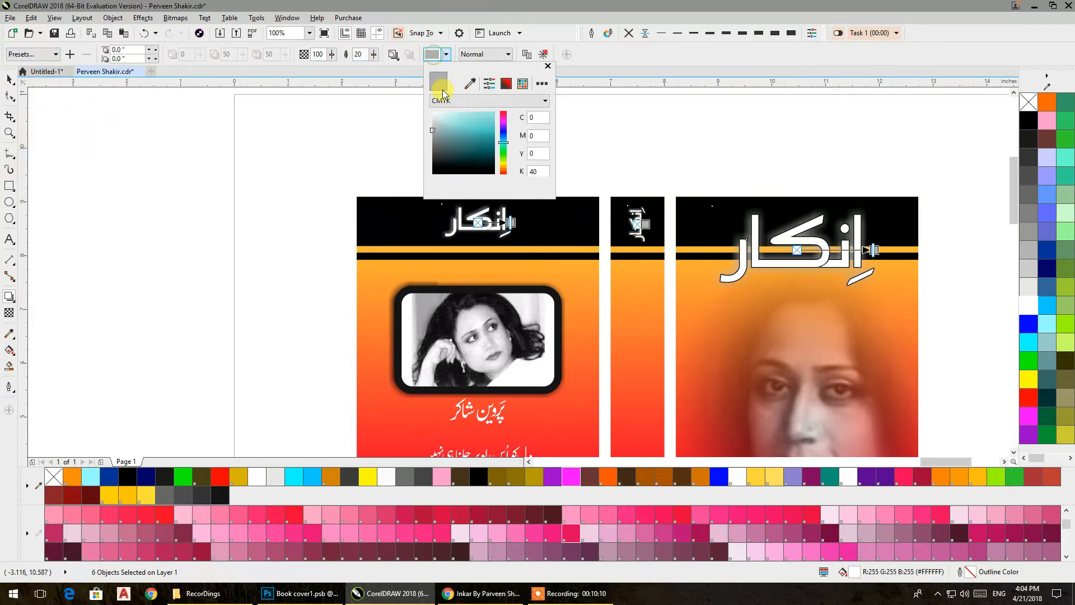
drag(454, 132, 417, 185)
drag(495, 147, 500, 153)
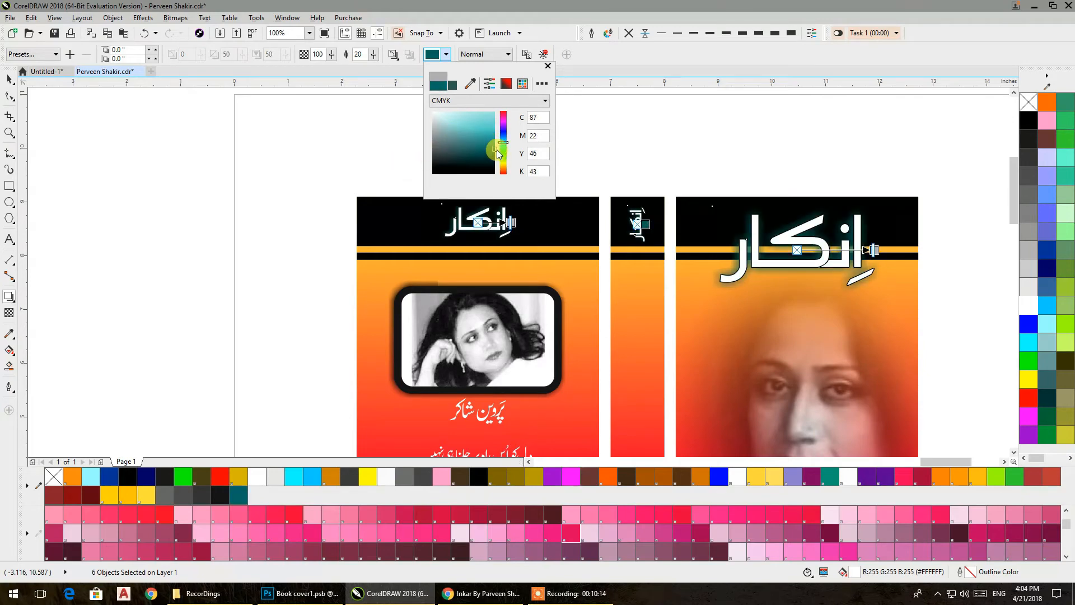
click(362, 55)
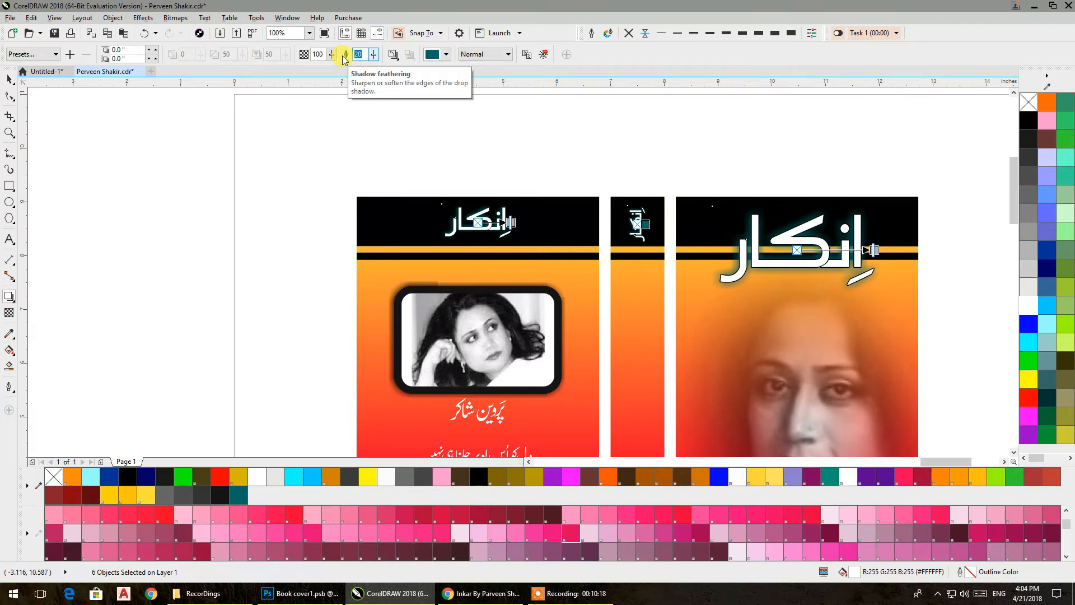
text(8)
key(Return)
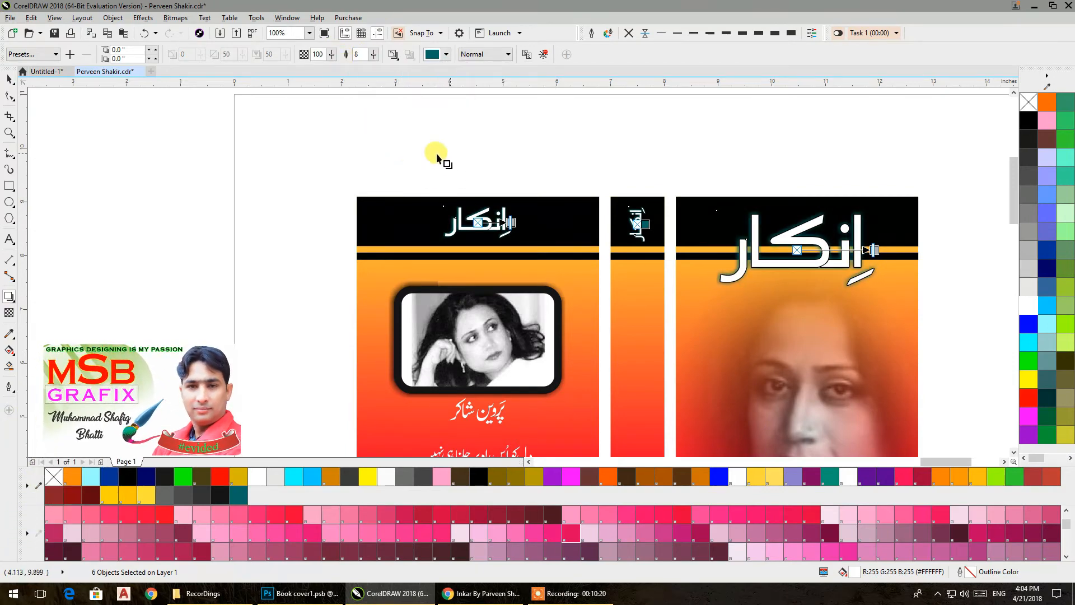
click(7, 80)
click(216, 142)
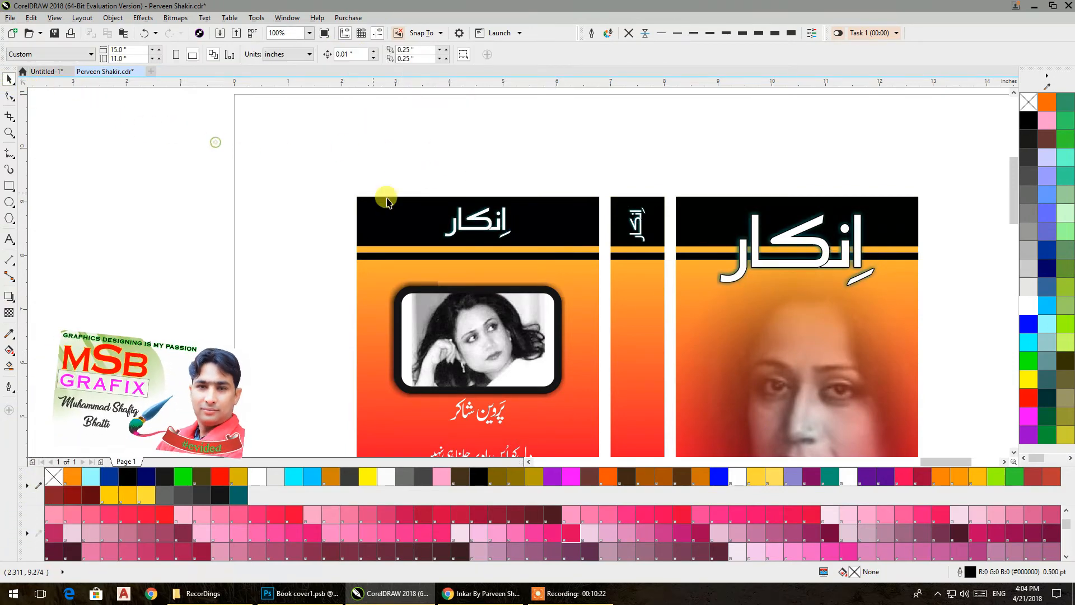
Step: Remove the outlines from the front, spine and back titles together
drag(637, 256, 517, 228)
scroll(525, 235, up, 2)
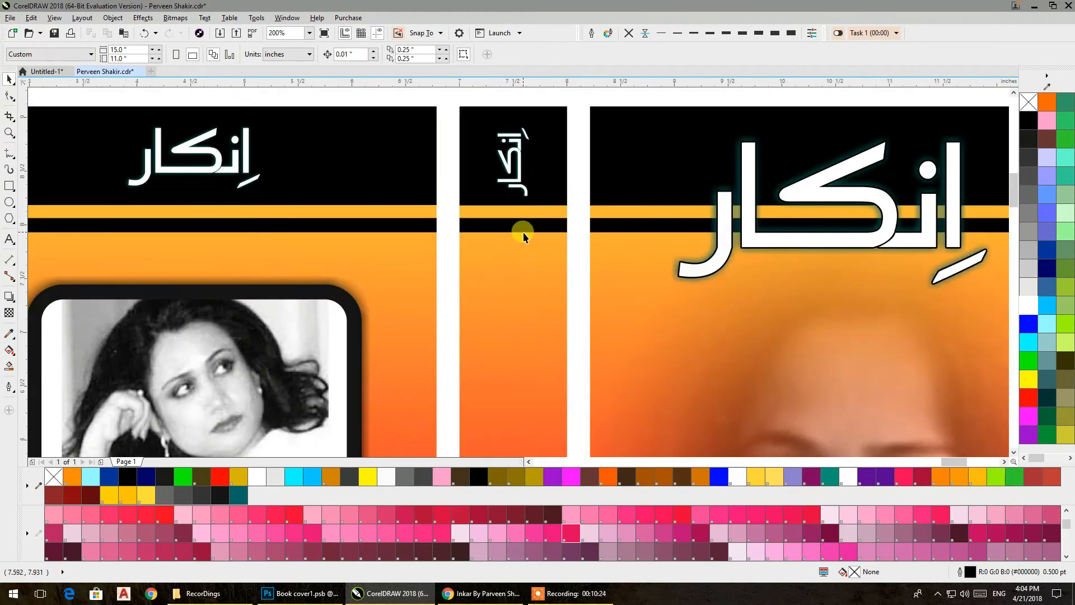
click(718, 230)
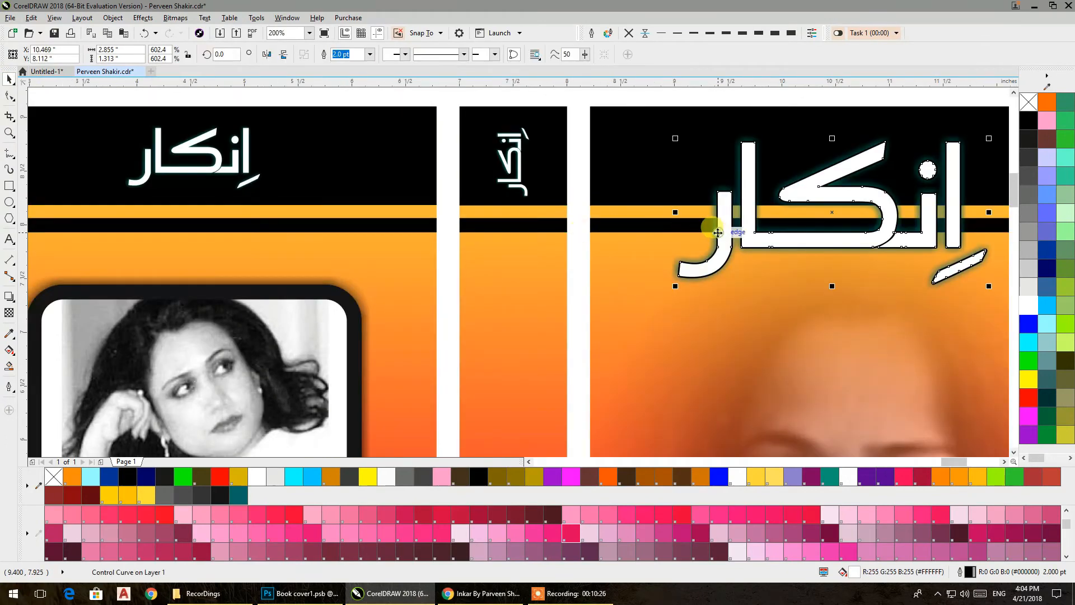
shift+click(513, 154)
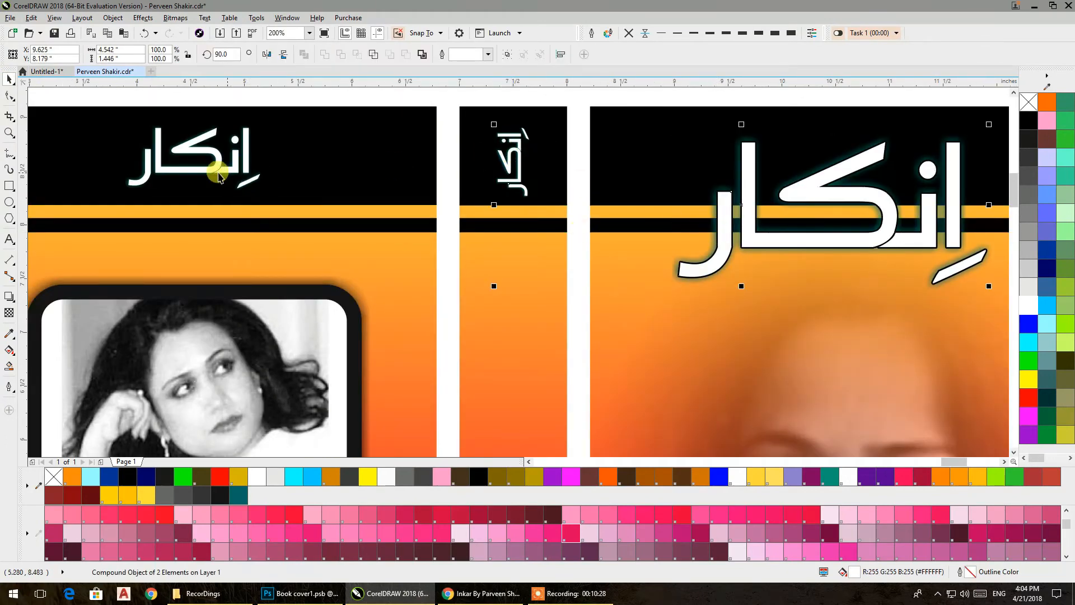
shift+click(216, 172)
click(629, 33)
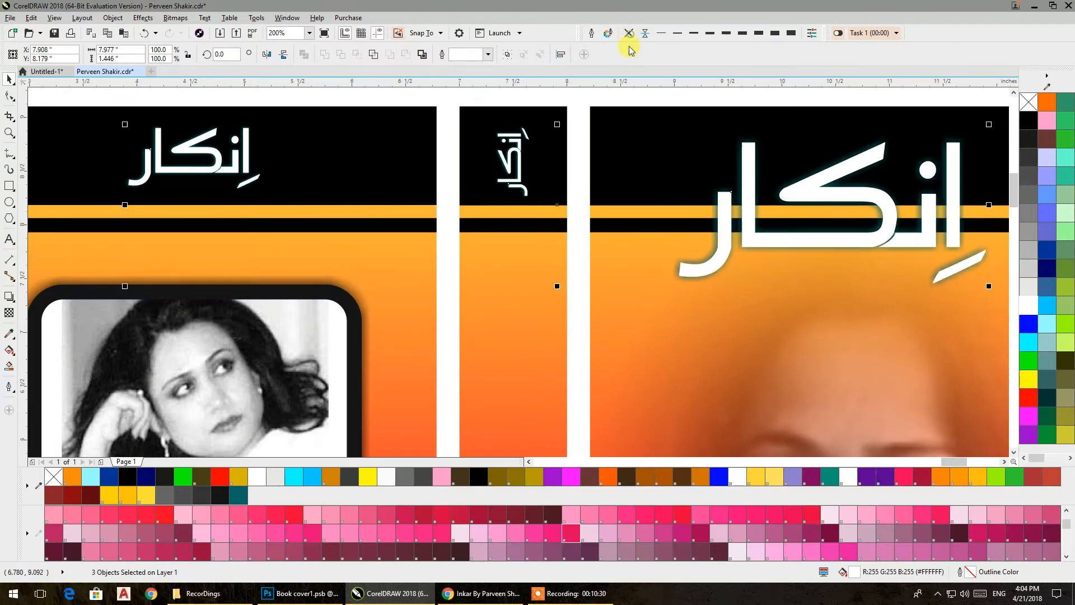
scroll(548, 157, down, 1)
click(595, 105)
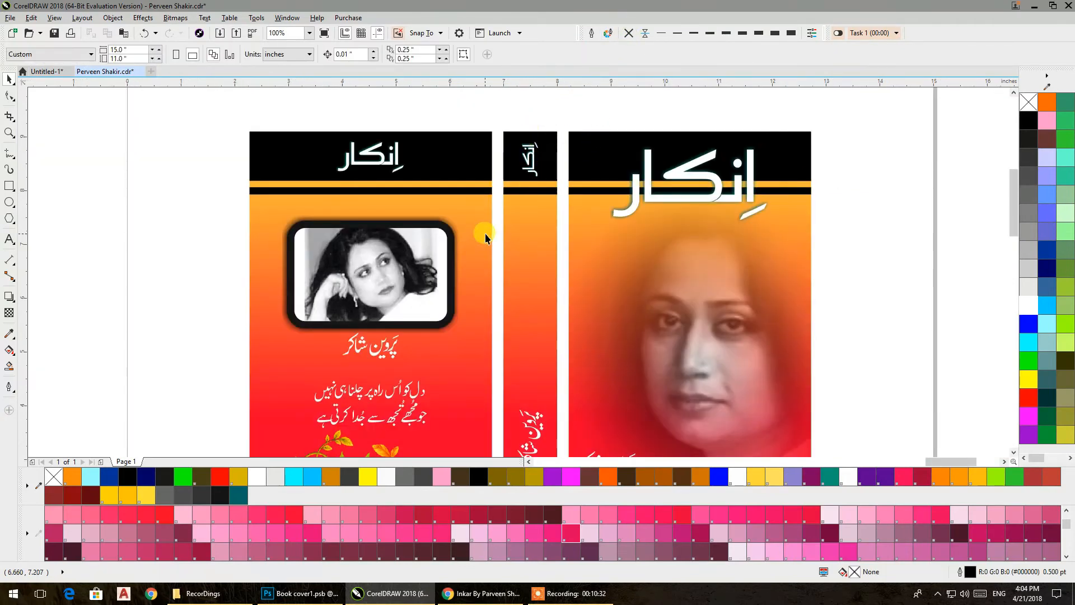
Step: Review the whole cover layout and compare it with the other colour variants of the cover placed off the page
drag(485, 235, 475, 177)
scroll(475, 176, down, 1)
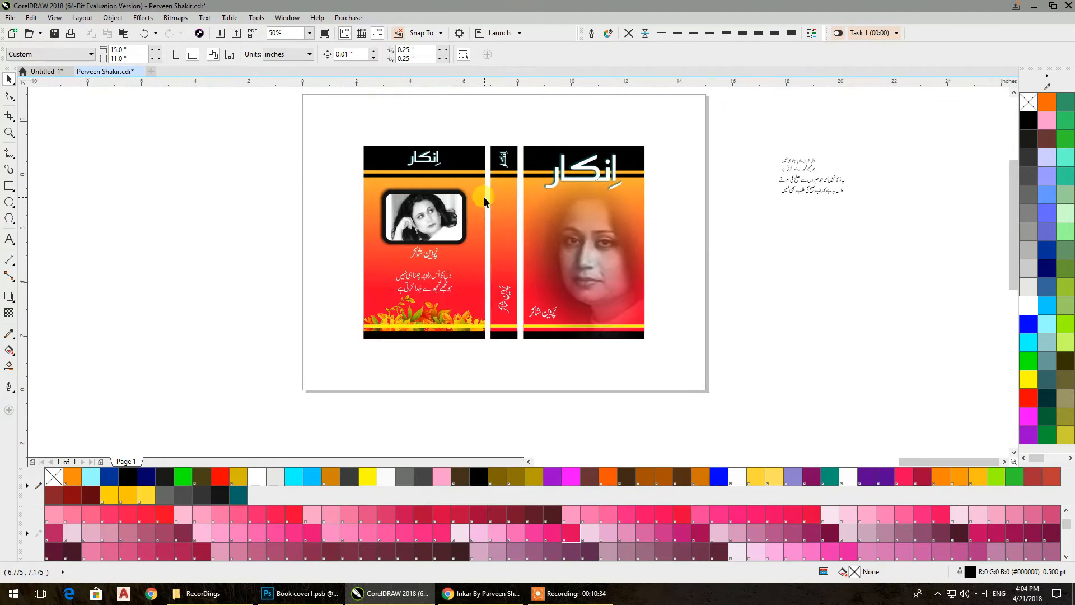
drag(482, 343, 486, 349)
click(319, 233)
scroll(325, 237, down, 2)
drag(325, 236, 869, 215)
scroll(551, 269, up, 3)
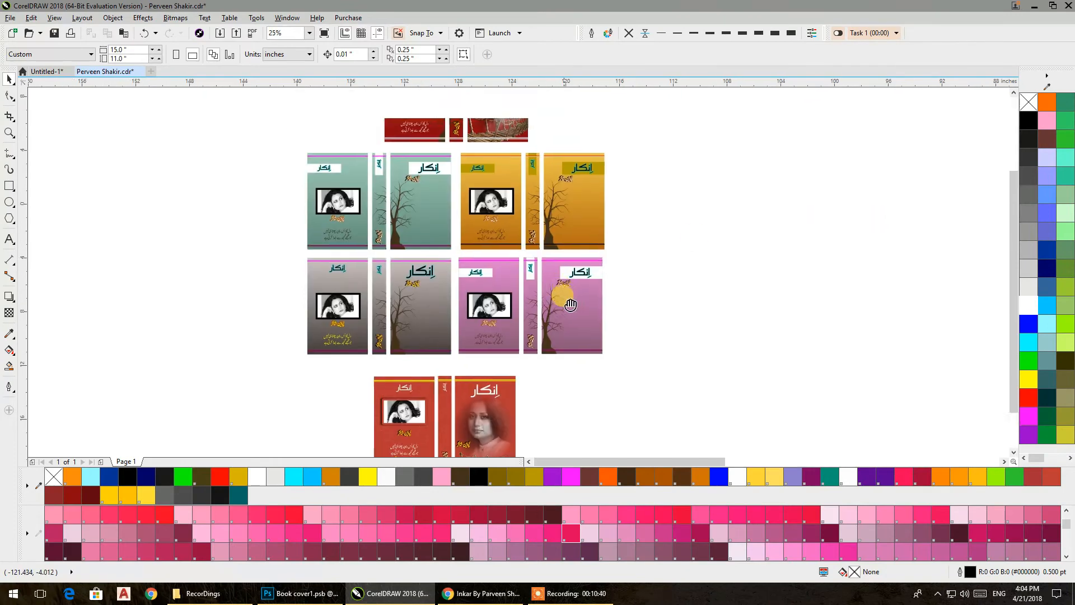
drag(563, 388, 552, 246)
drag(557, 328, 557, 284)
drag(584, 399, 576, 209)
drag(559, 379, 564, 147)
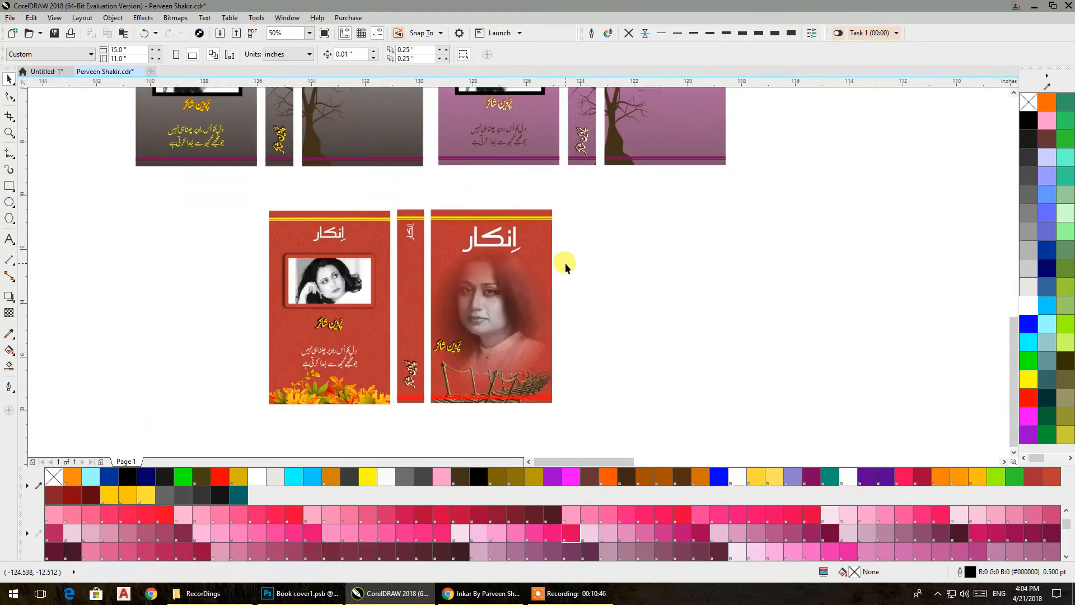
scroll(563, 258, down, 5)
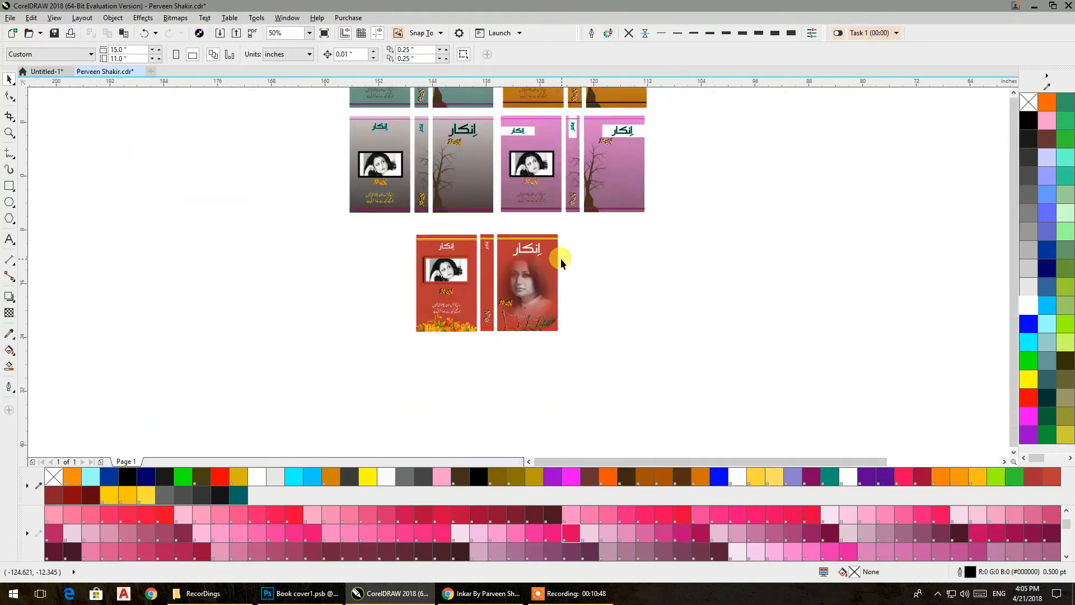
drag(592, 256, 66, 323)
drag(191, 292, 4, 322)
scroll(816, 254, up, 2)
drag(686, 201, 751, 303)
Step: Select all objects of the back cover panel and start exporting them in PSD - Adobe Photoshop format
drag(485, 141, 635, 378)
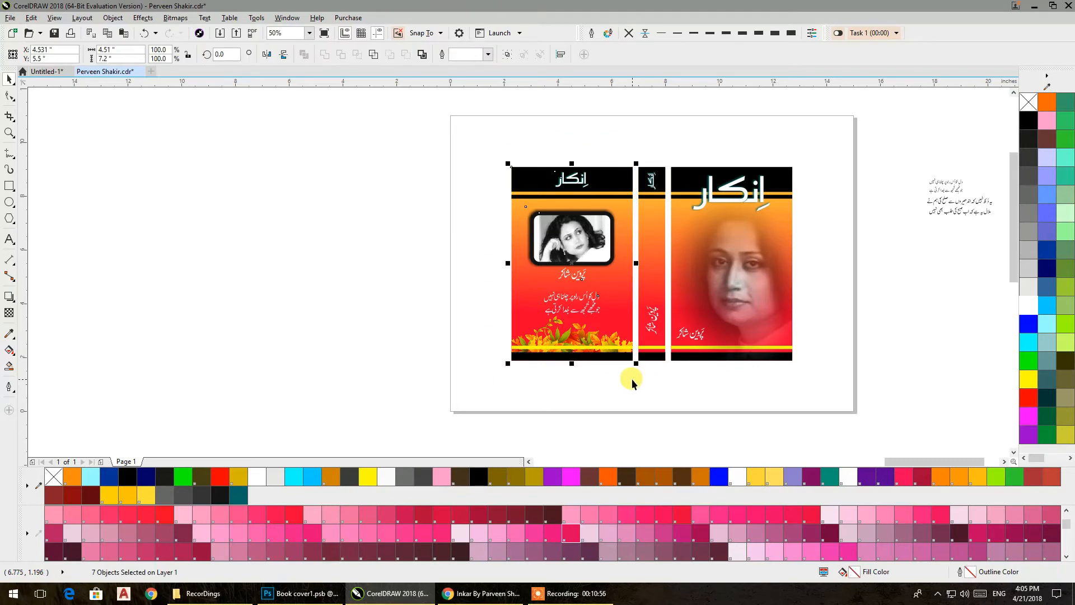
key(ctrl+e)
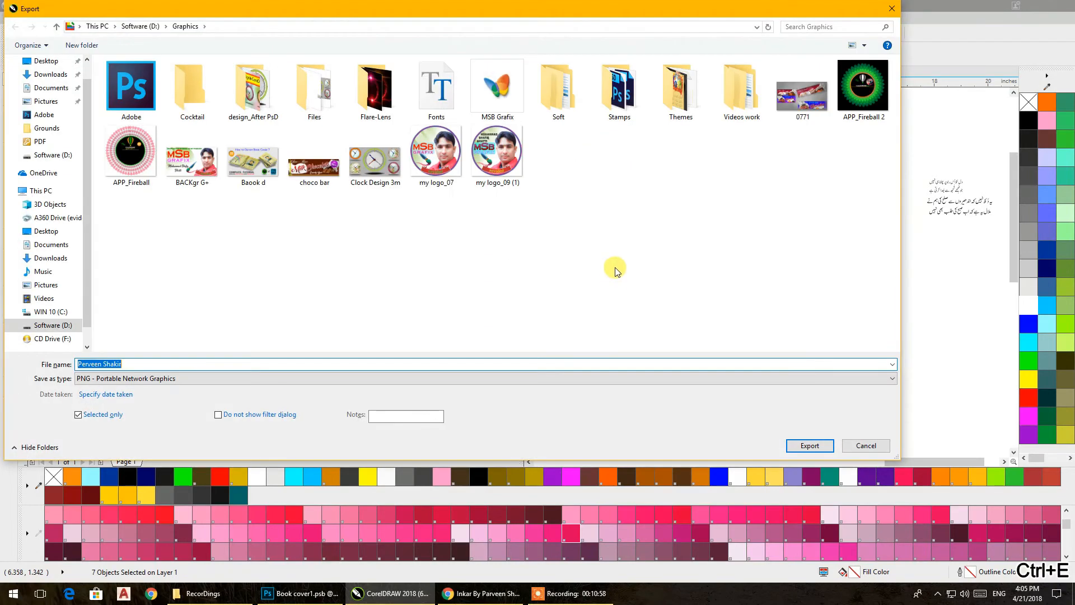
click(84, 378)
click(90, 133)
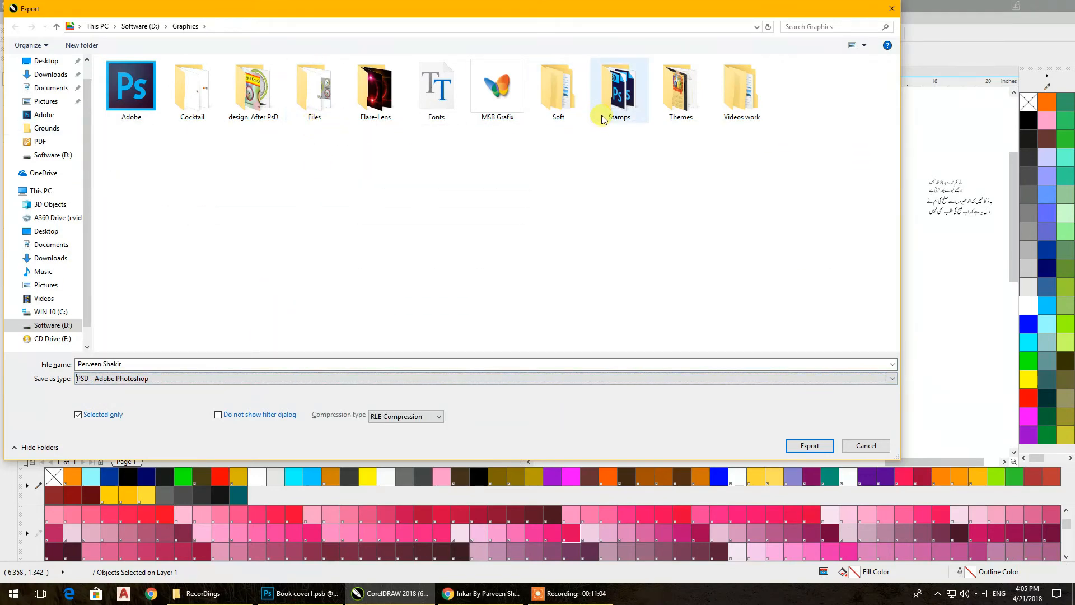
Step: Create a new folder named eXTRAS inside the Graphics > Adobe folder and open it as the export destination
click(143, 104)
double_click(142, 100)
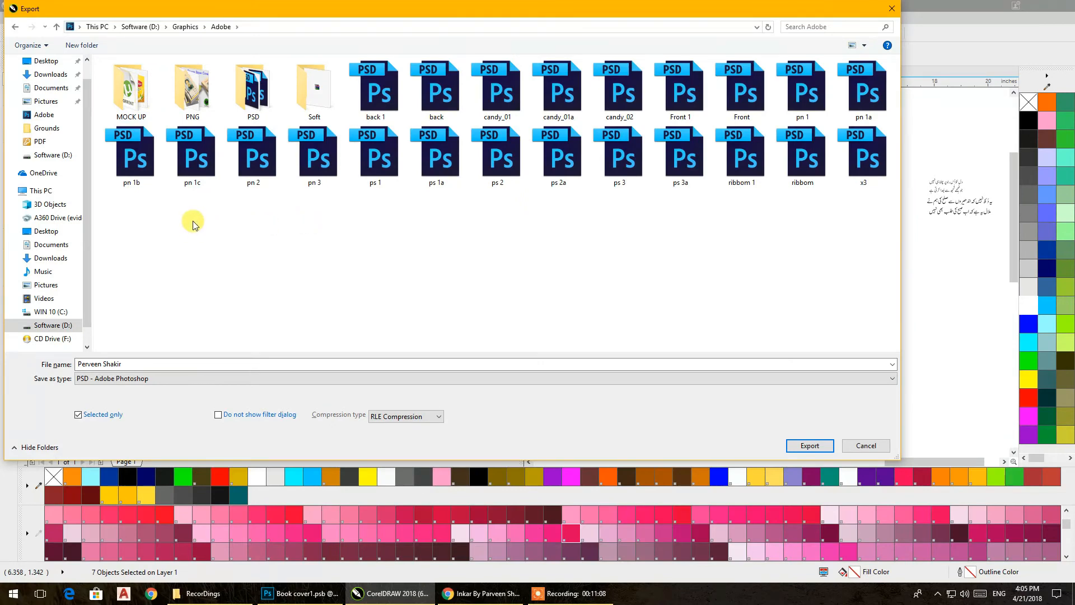
click(81, 45)
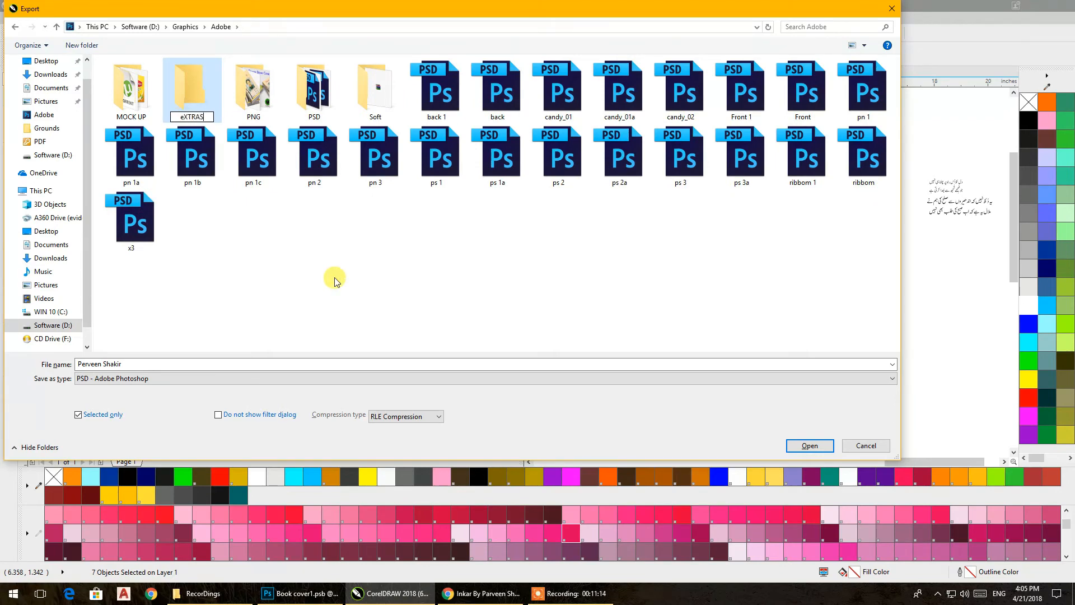
key(Return)
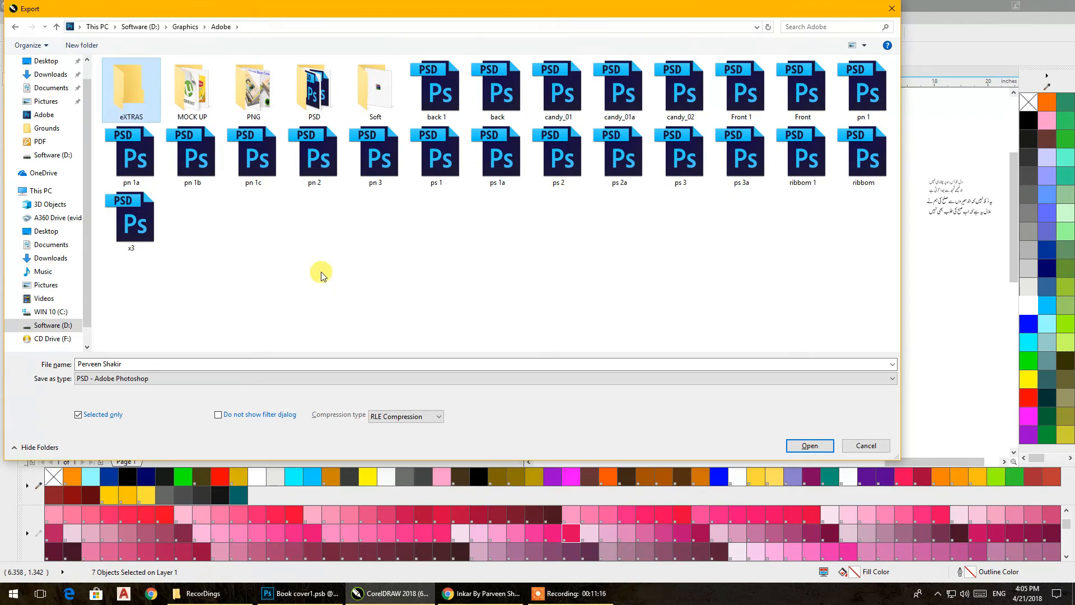
double_click(152, 96)
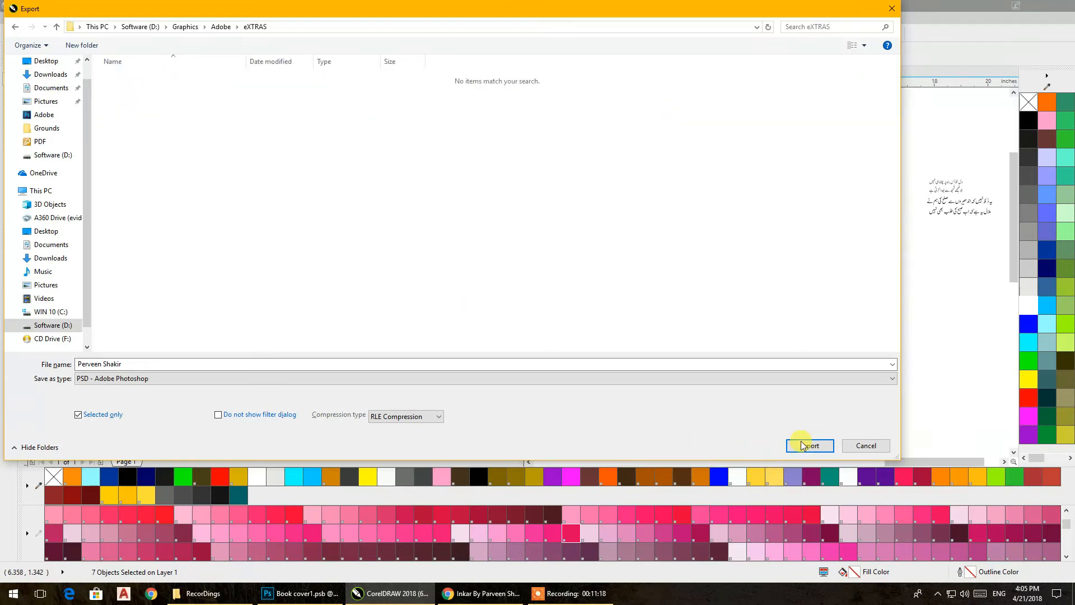
Step: Name the back cover file Perveen Shakir 1 and export it at 300 dpi in RGB Color (24-bit) with a transparent background
click(161, 364)
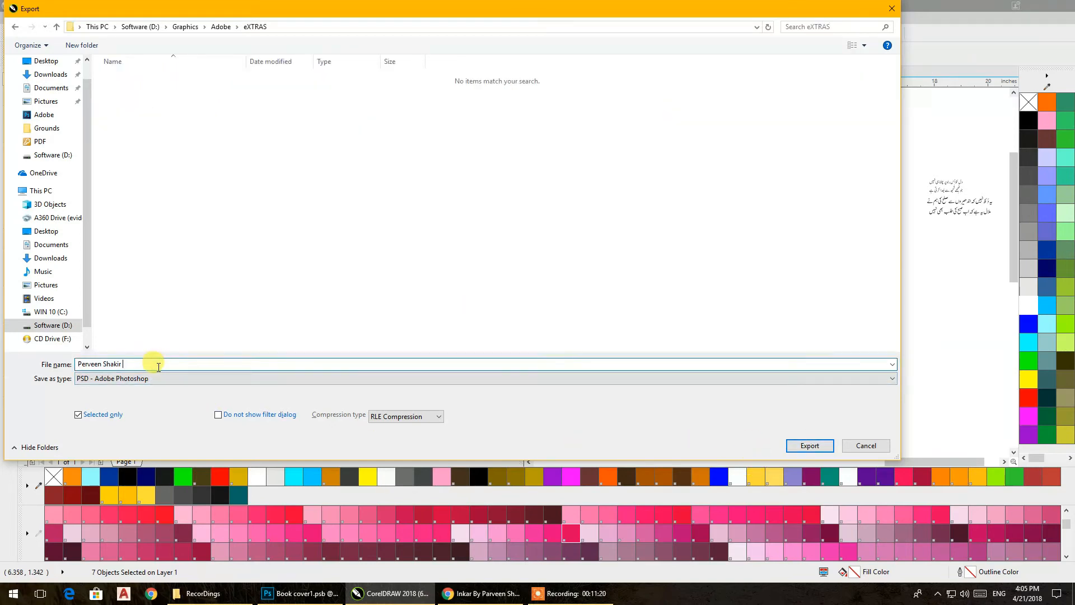
text(1)
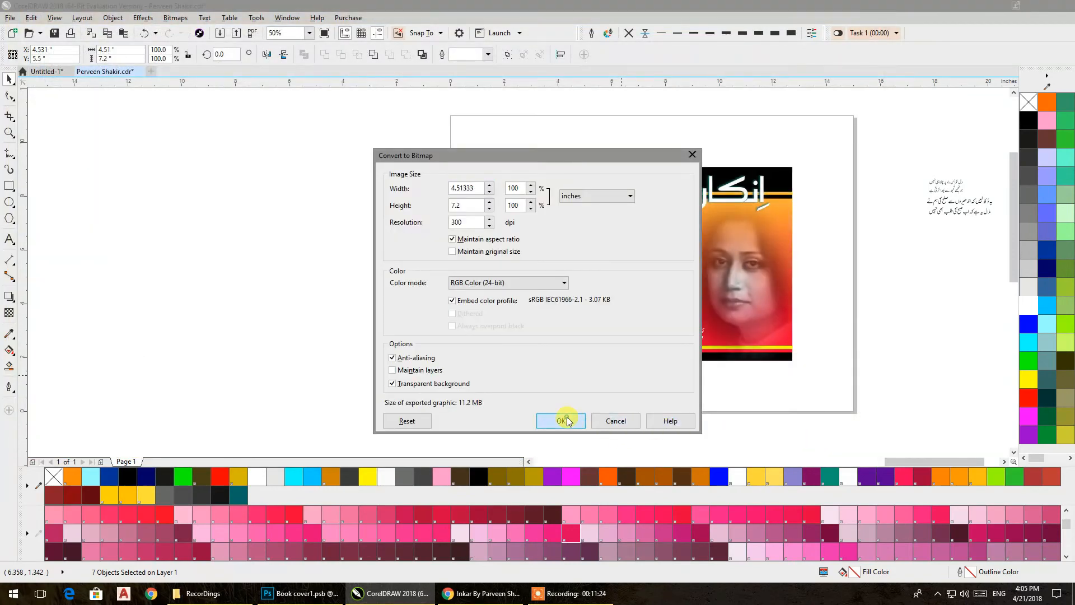
click(563, 421)
Step: Export only the spine panel's objects to the eXTRAS folder as a PSD file named Perveen Shakir 2
drag(616, 132, 686, 391)
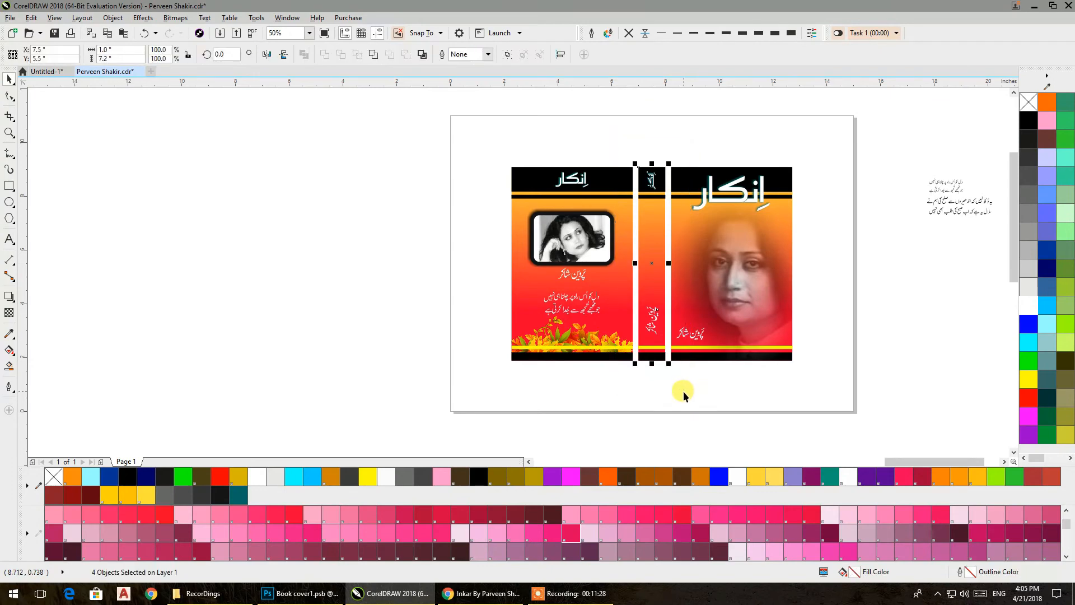
key(ctrl+e)
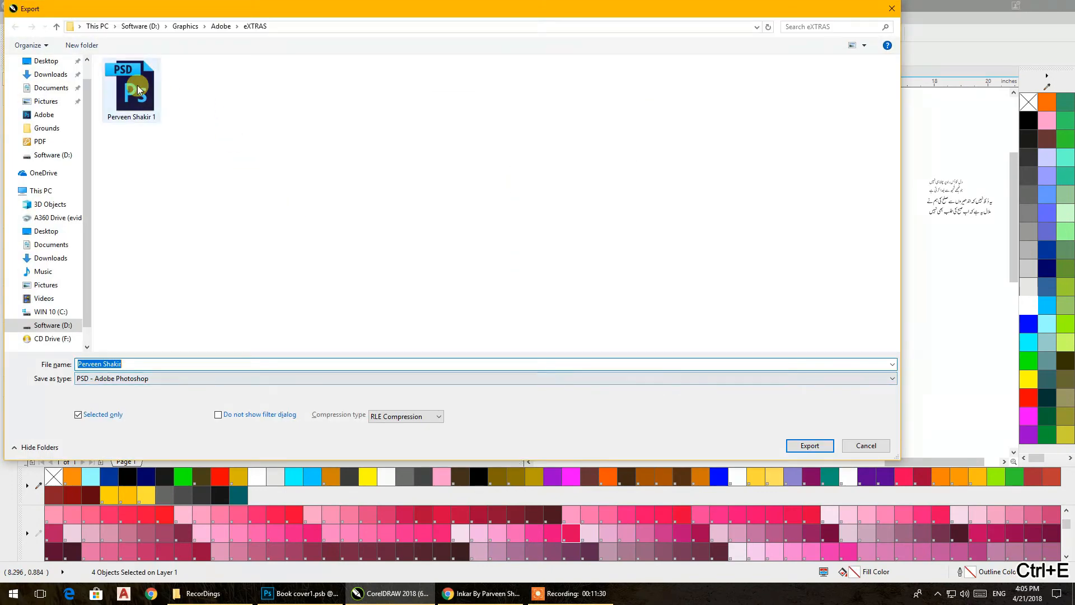
click(137, 90)
click(149, 360)
click(155, 363)
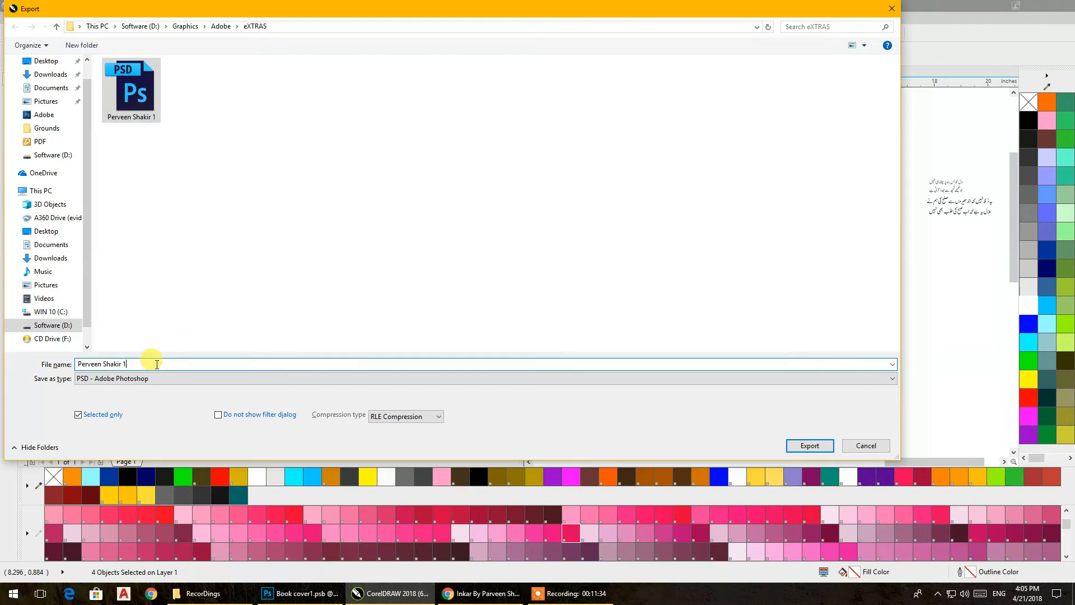
key(BackSpace)
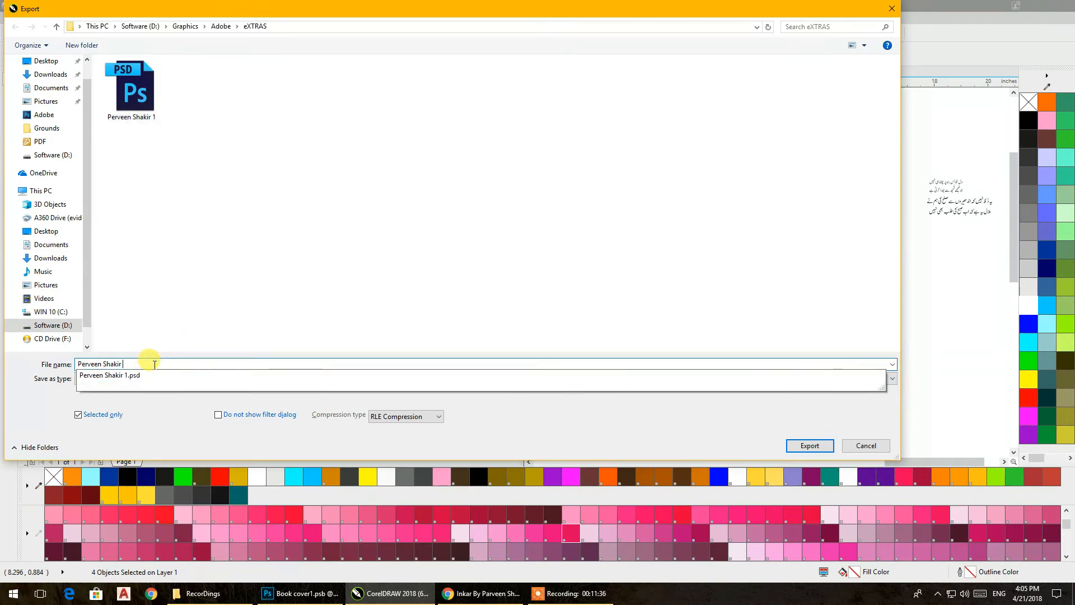
text(2)
click(824, 444)
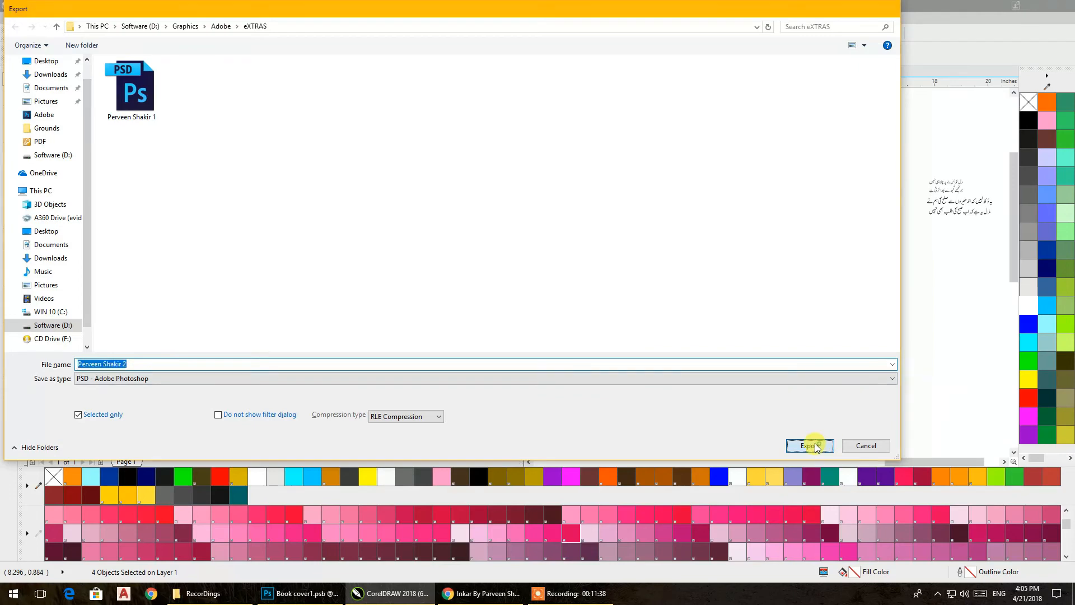
click(561, 421)
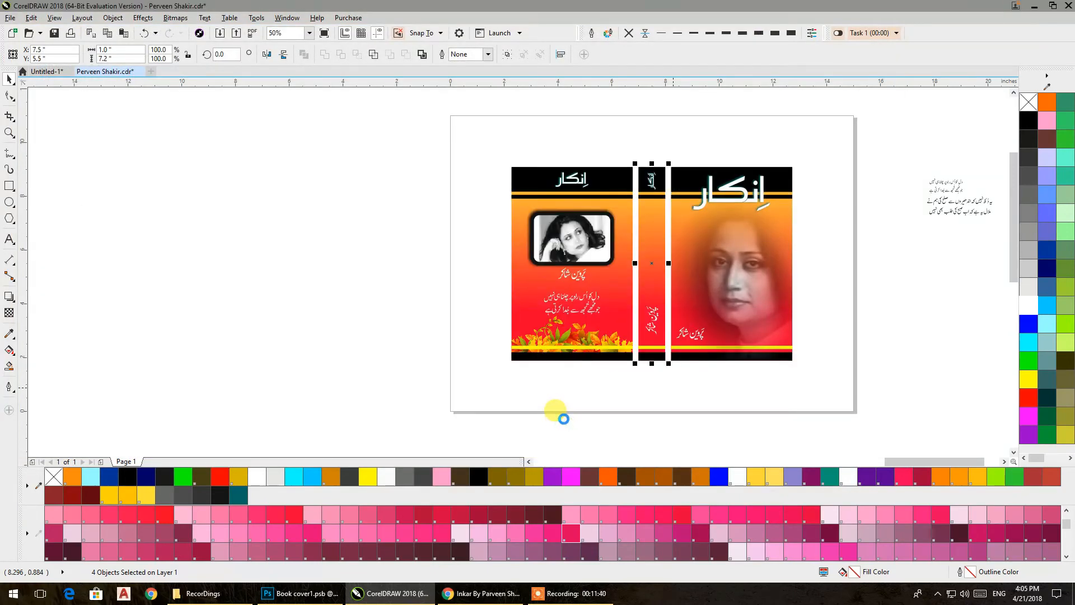
Step: Export only the front cover panel's objects to the eXTRAS folder as a PSD file named Perveen Shakir 3
drag(808, 139, 667, 390)
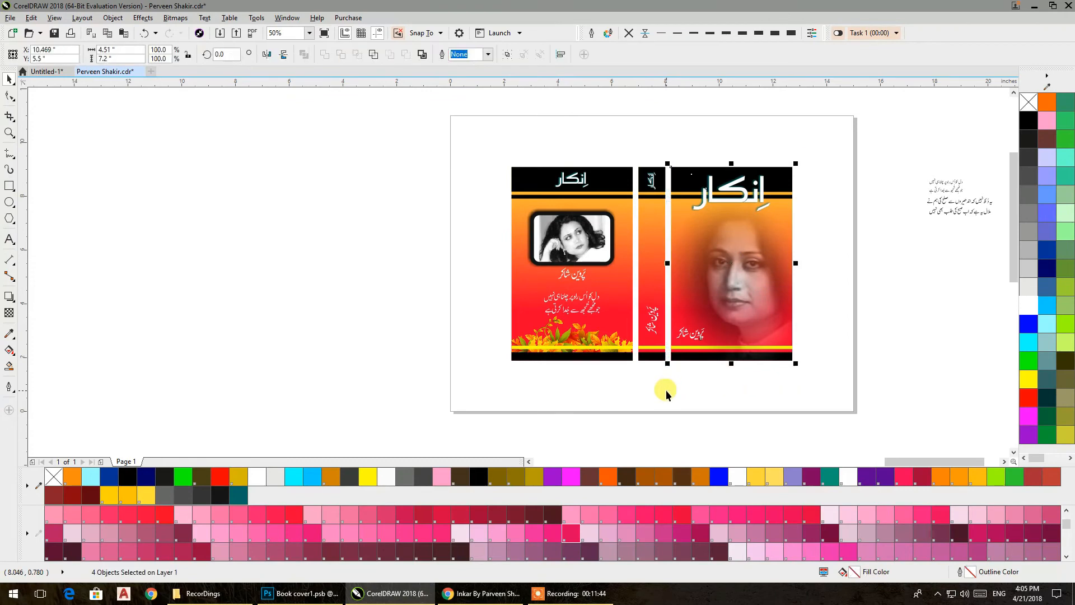
key(ctrl+e)
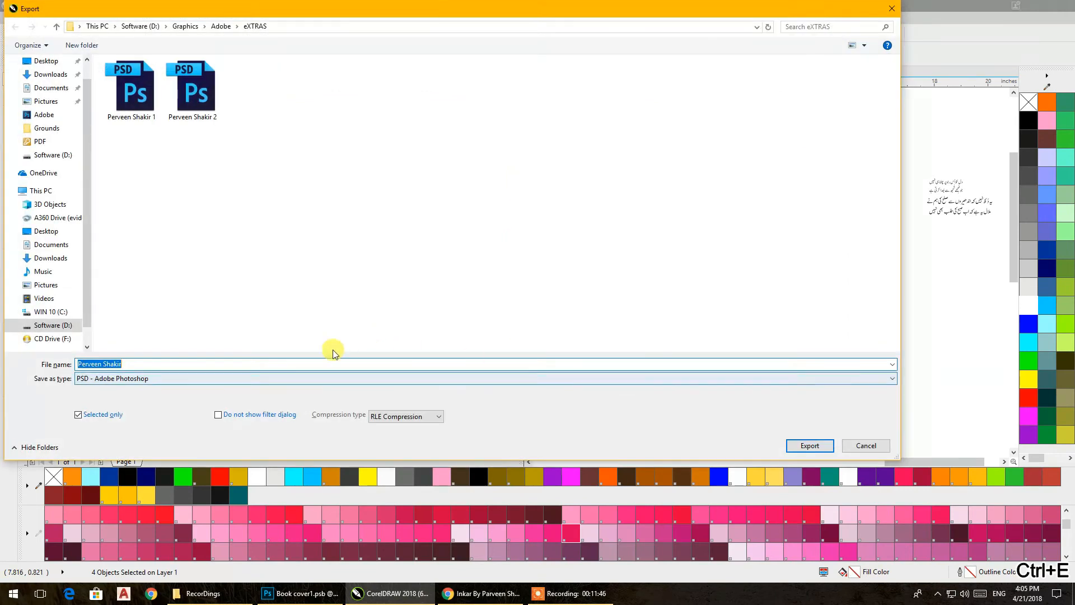
click(188, 110)
click(144, 367)
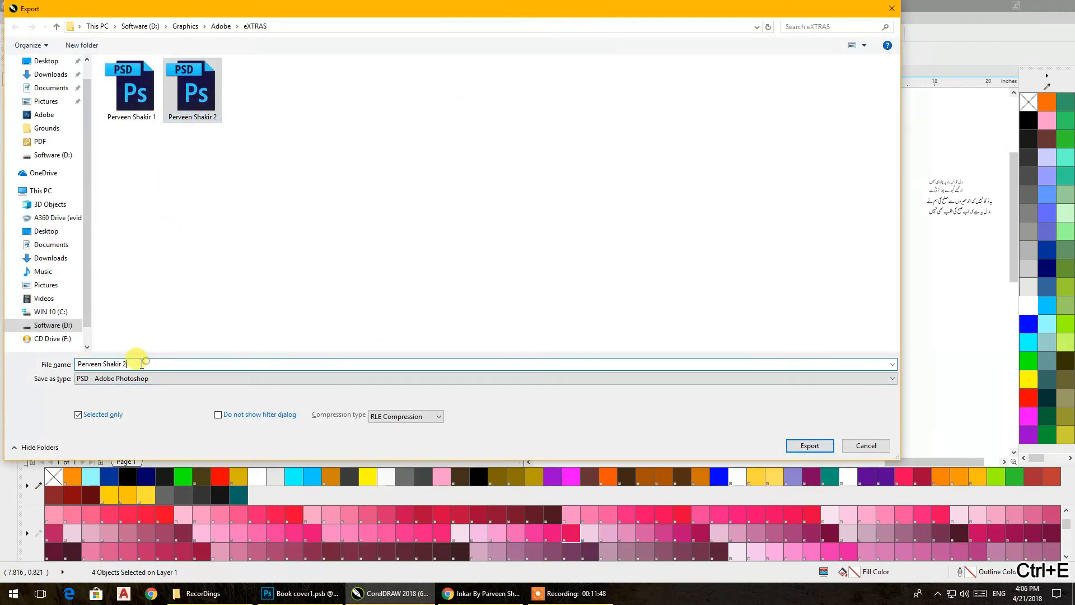
key(Return)
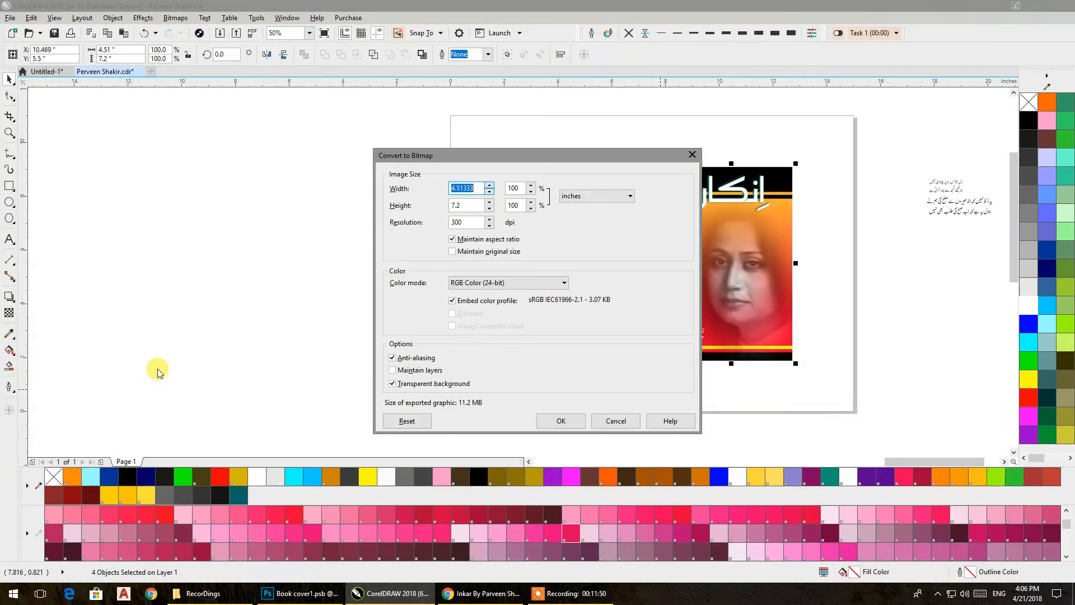
click(550, 417)
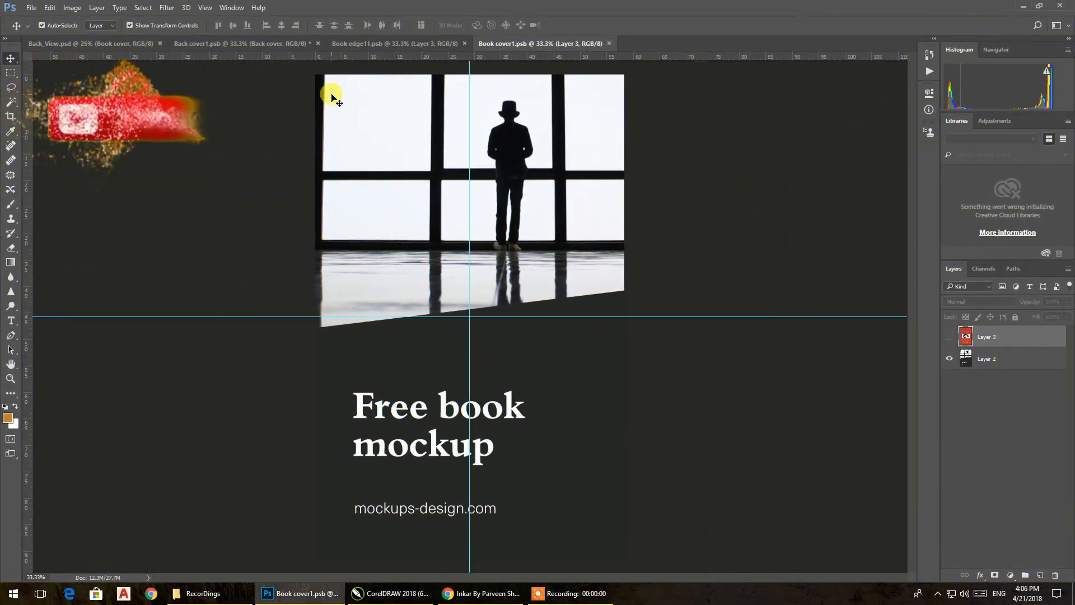
Step: Switch to Photoshop and open Perveen Shakir 1, 2 and 3 from the eXTRAS folder together
click(31, 7)
click(67, 29)
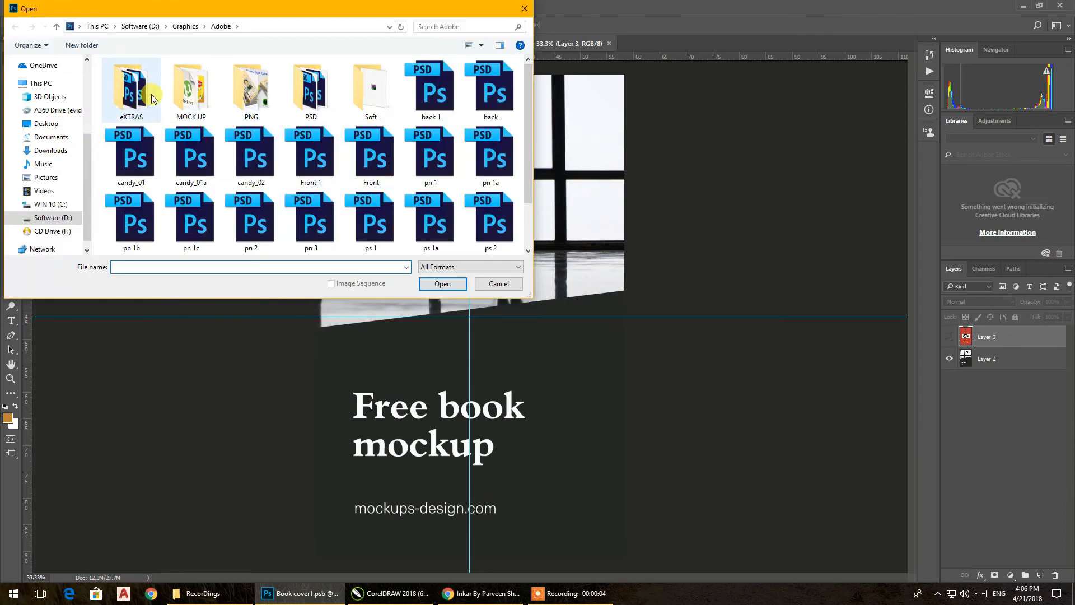
double_click(155, 101)
drag(297, 168, 129, 79)
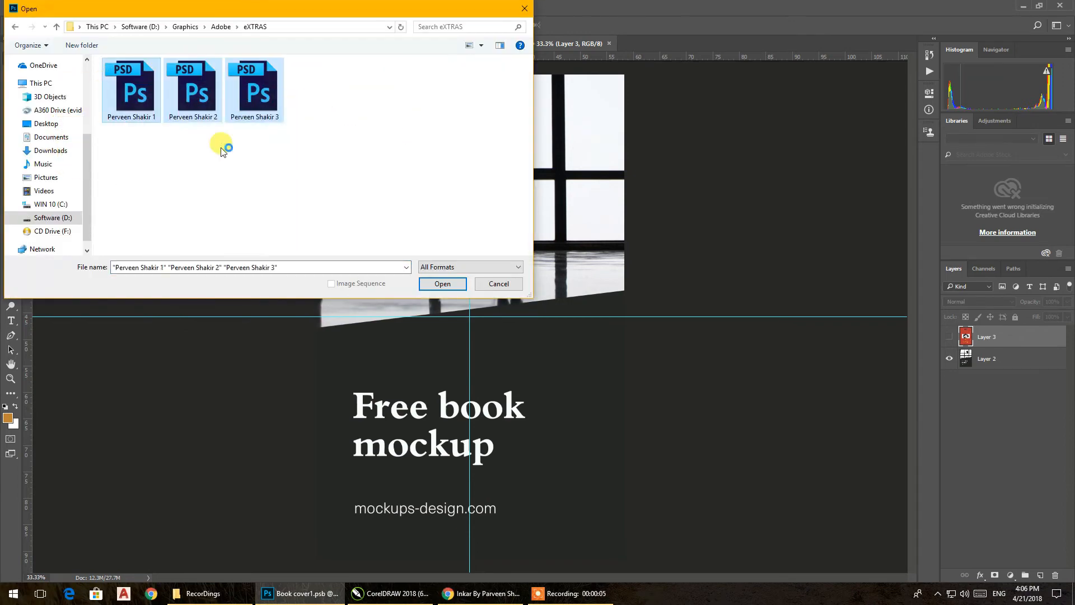
click(442, 283)
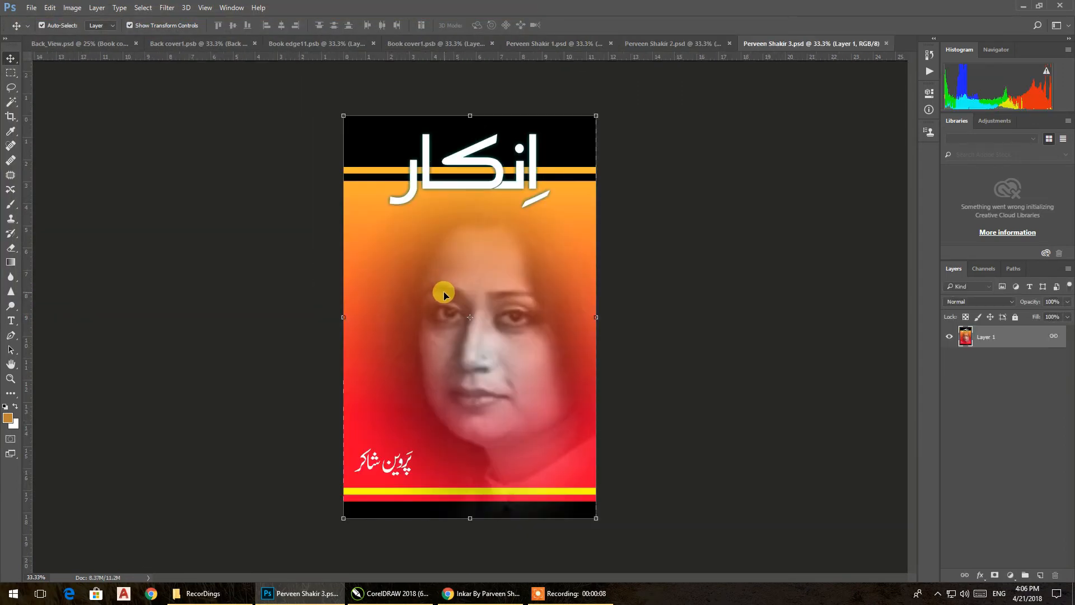
Step: Copy the whole front cover artwork from Perveen Shakir 3.psd and paste it into Book cover1.psb
click(10, 73)
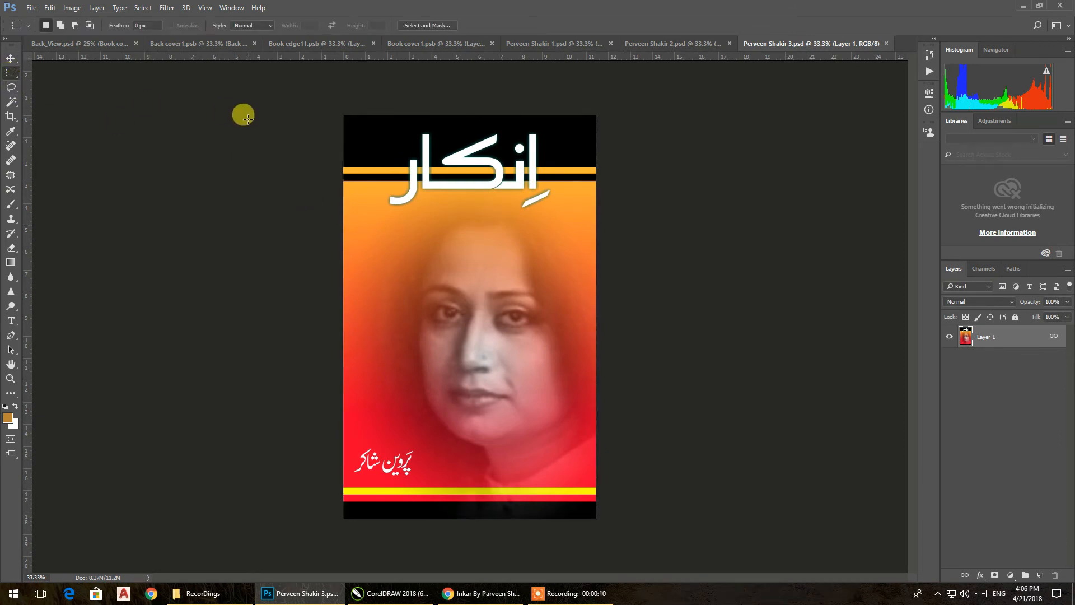
key(ctrl+a)
key(ctrl+c)
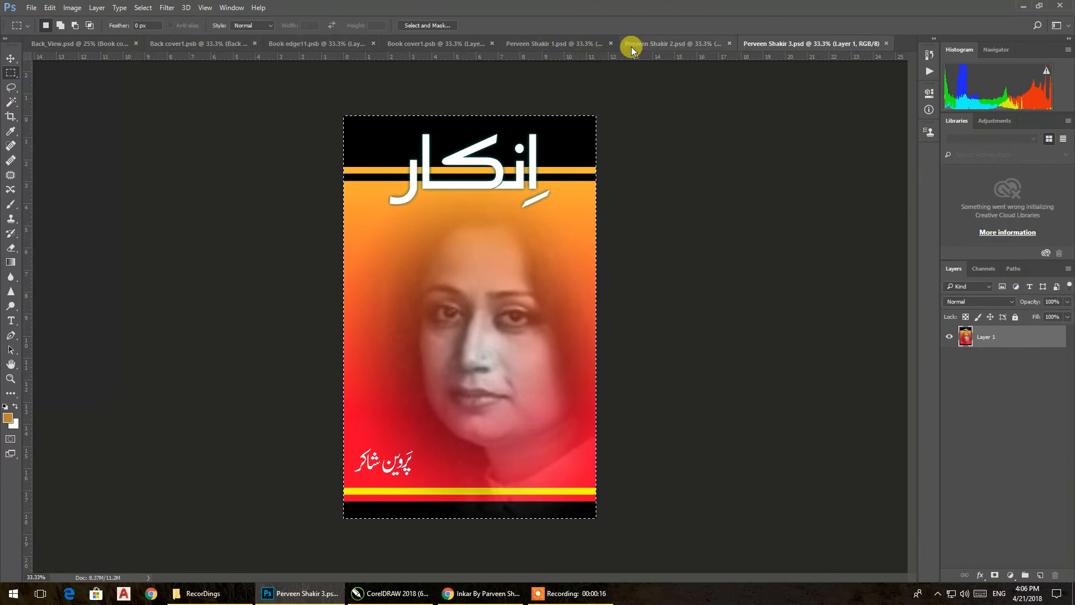
click(321, 45)
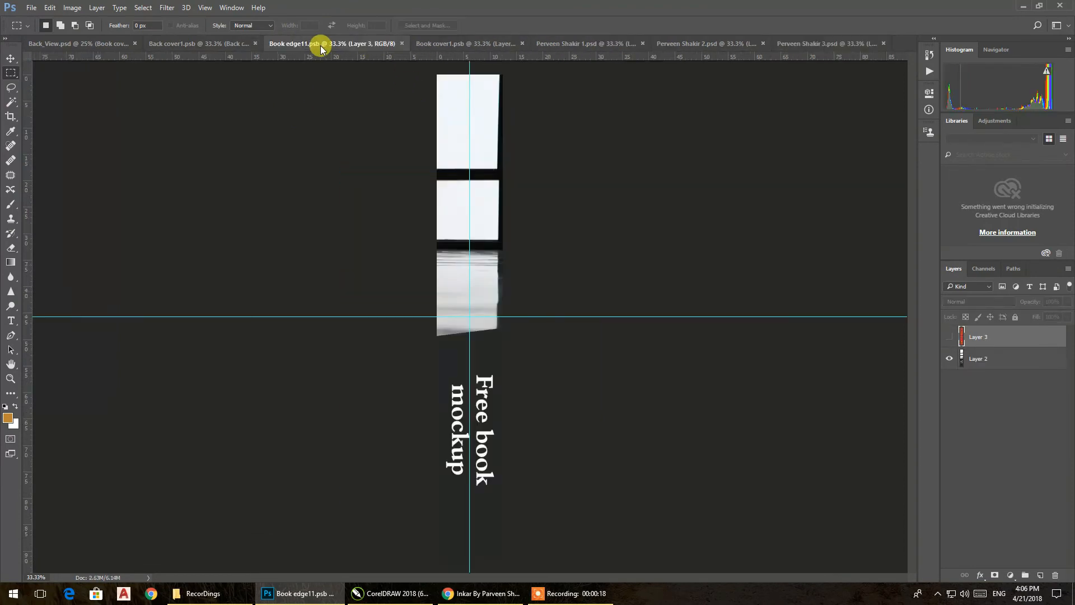
click(211, 43)
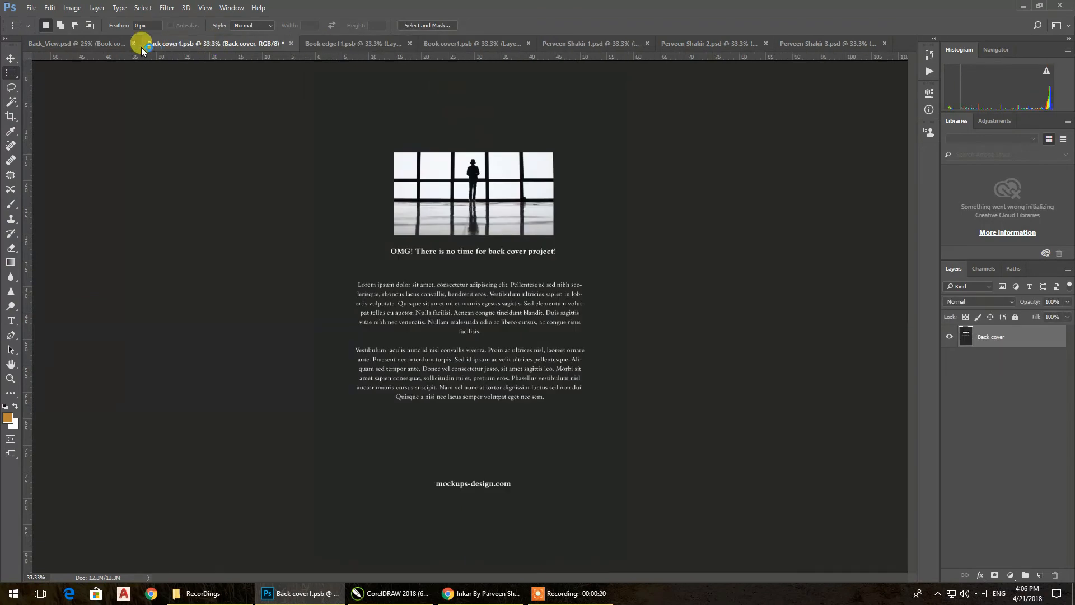
click(117, 44)
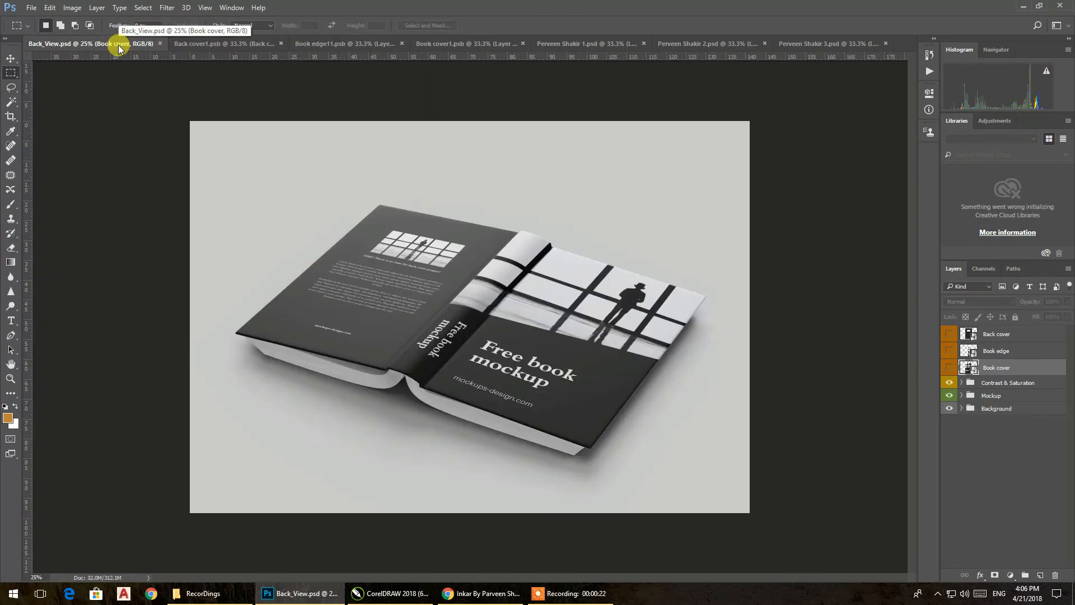
click(357, 43)
click(440, 44)
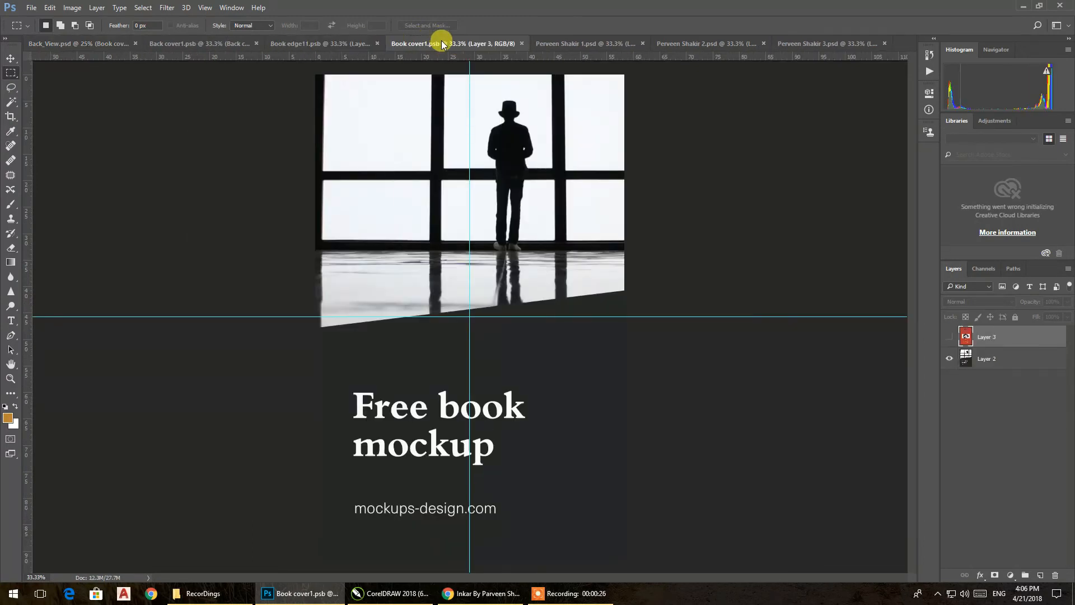
key(ctrl+v)
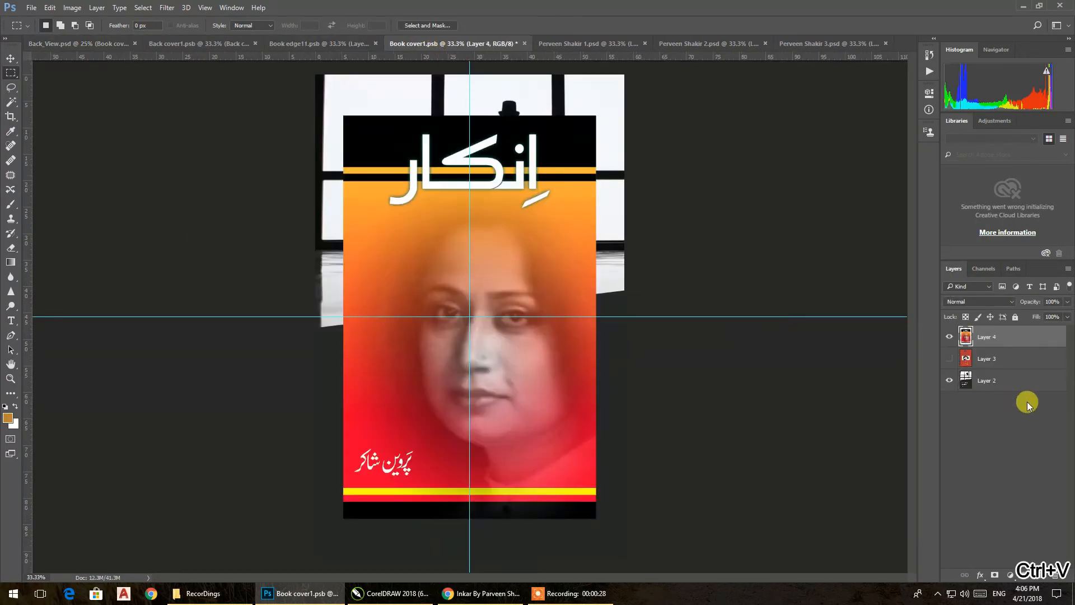
Step: Hide Layer 2 and stretch the pasted front cover artwork to fill the entire Book cover1.psb canvas
click(948, 382)
click(10, 59)
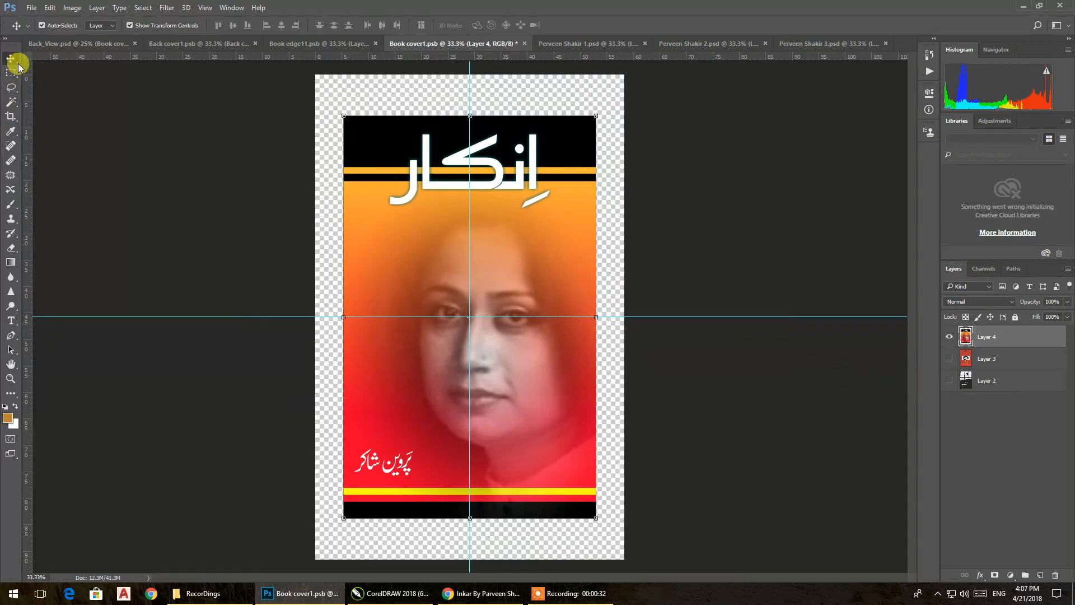
drag(597, 516, 624, 558)
drag(343, 115, 314, 71)
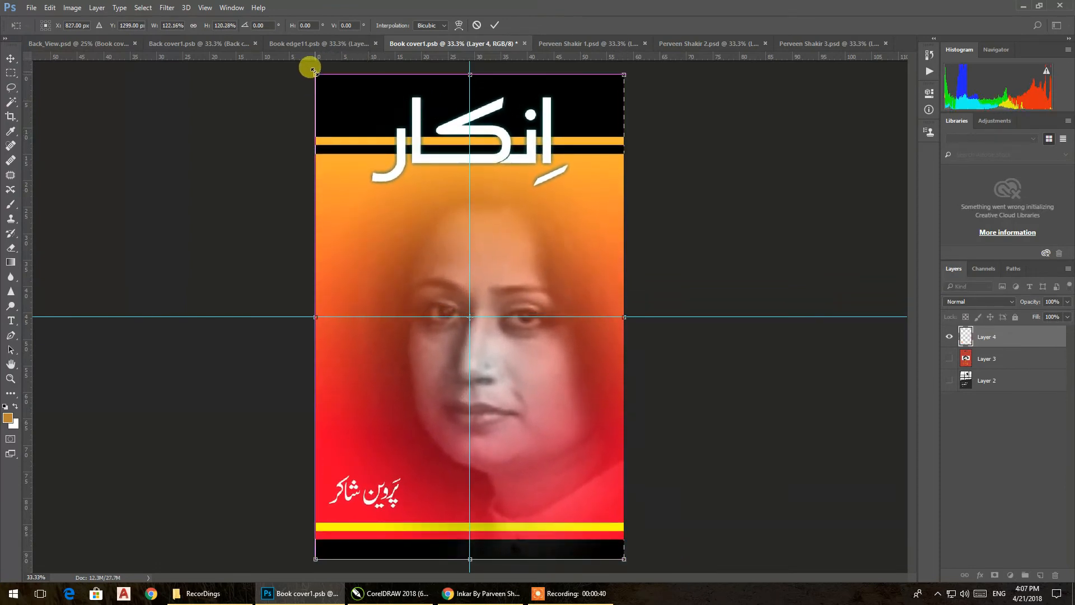
key(Return)
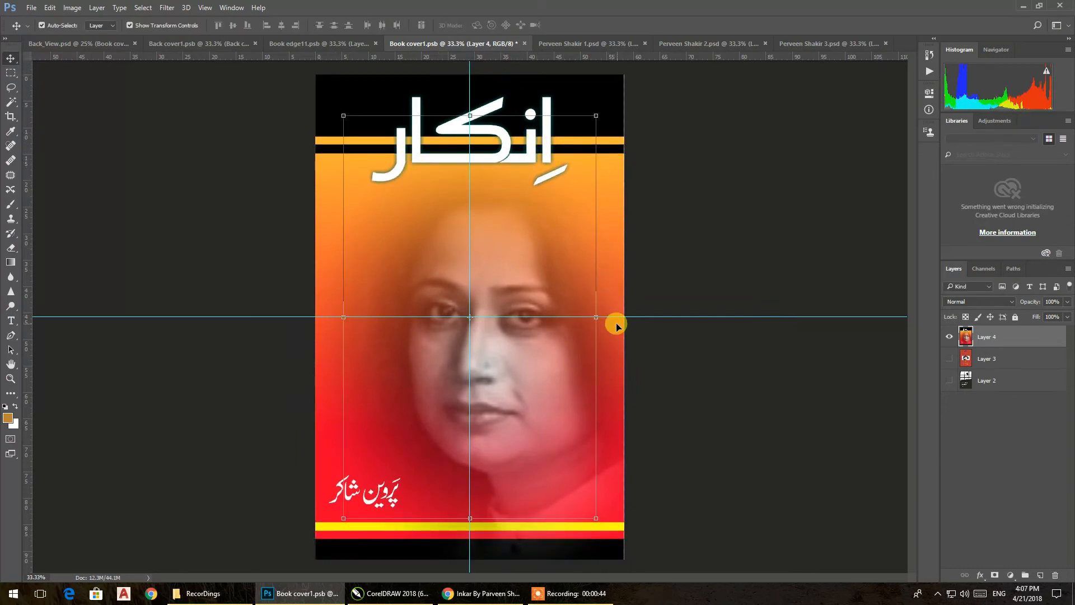
mouse_move(626, 315)
mouse_down()
mouse_move(619, 303)
mouse_move(630, 317)
mouse_up()
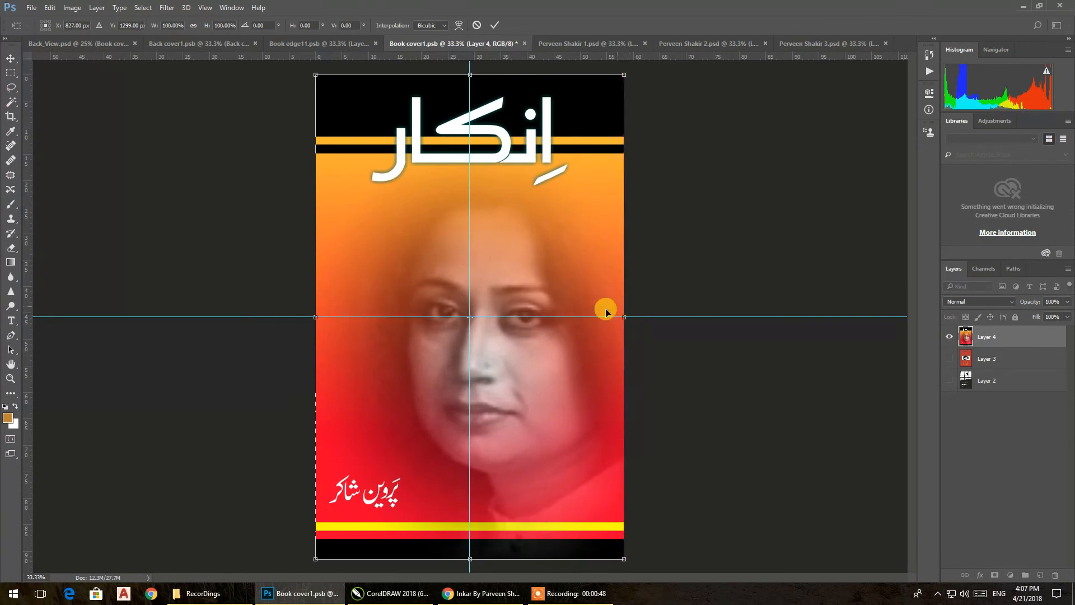
drag(315, 317, 314, 317)
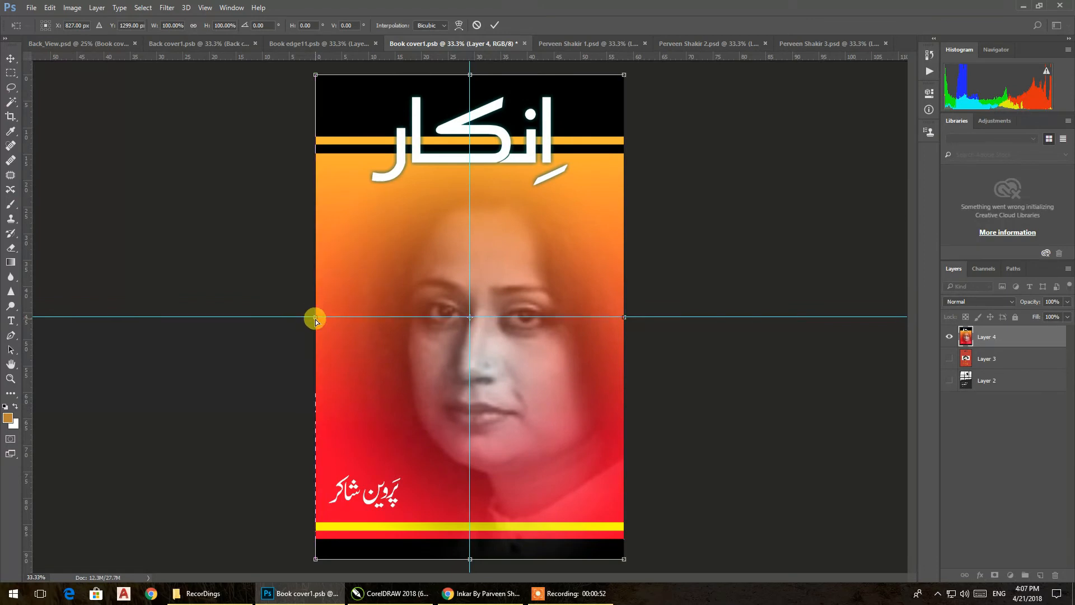
Step: Save Book cover1.psb with the transformation applied and check the front cover on the Back_View.psd mockup
key(ctrl+s)
click(482, 224)
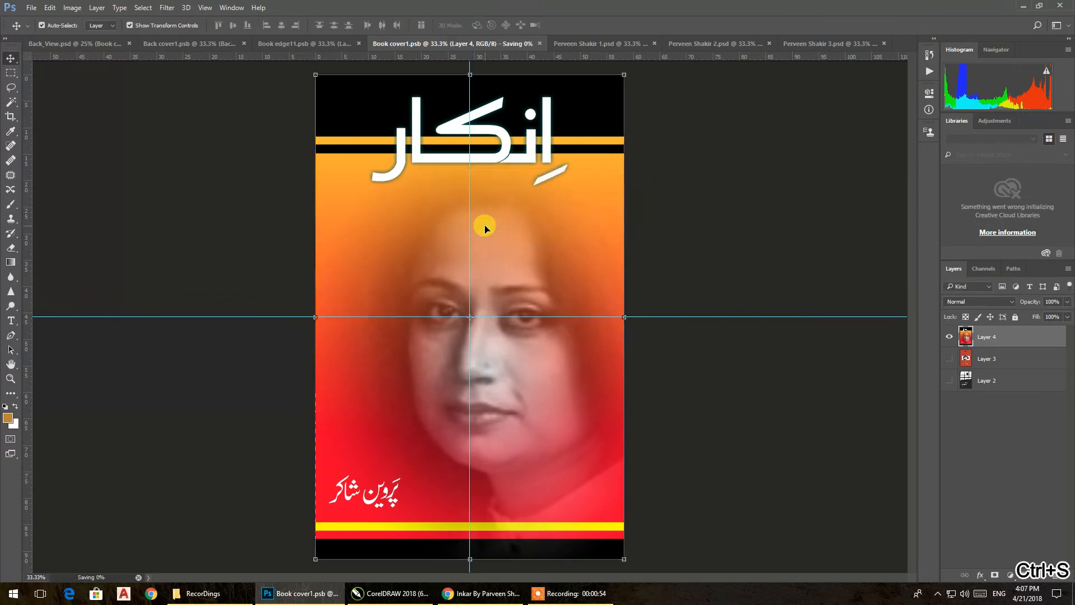
click(51, 43)
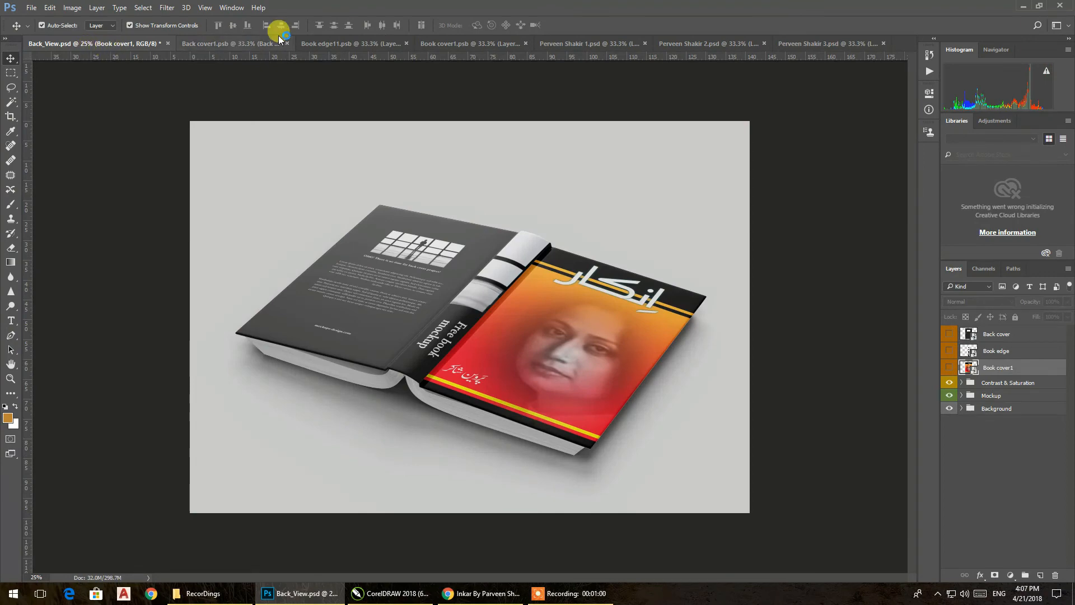
Step: Paste the copied front cover artwork into Back cover1.psb and hide the Back cover layer
click(235, 44)
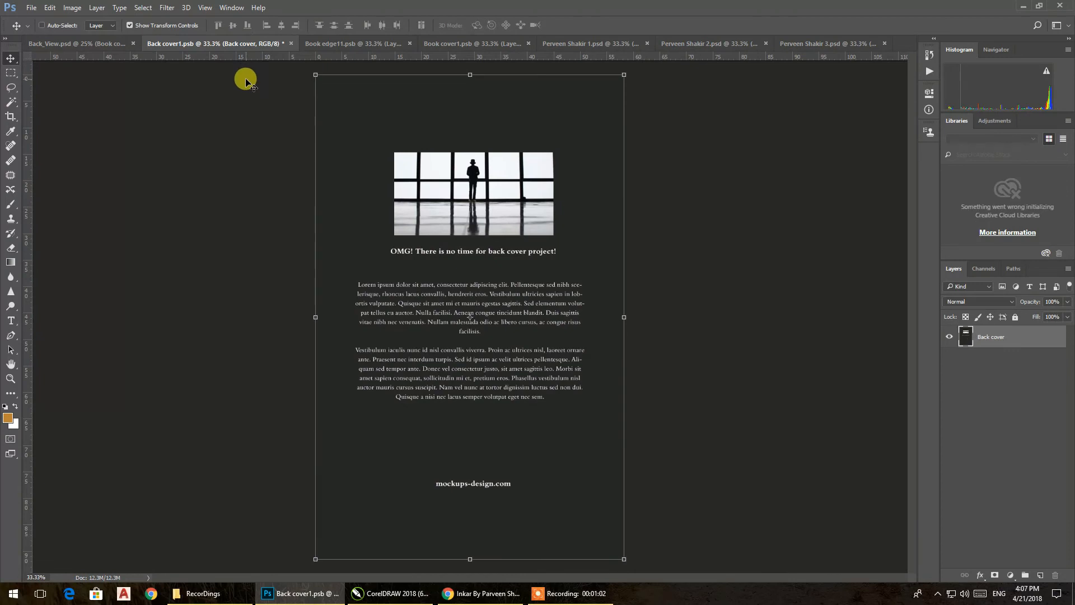
key(ctrl+v)
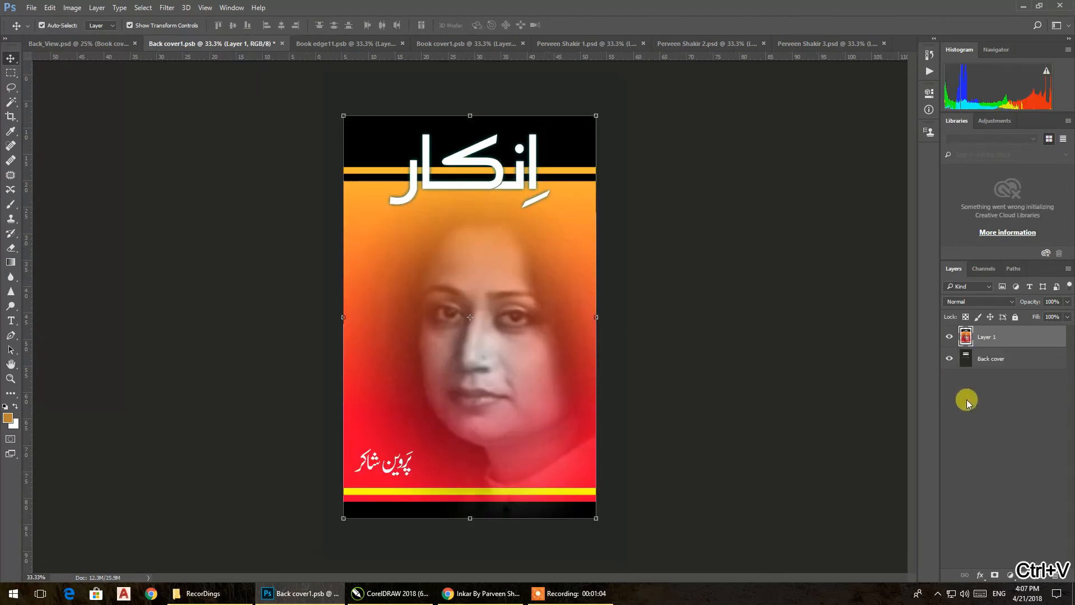
click(949, 358)
Step: Stretch the pasted artwork to all four edges of the Back cover1.psb canvas, apply the transformation and save
drag(599, 317, 625, 316)
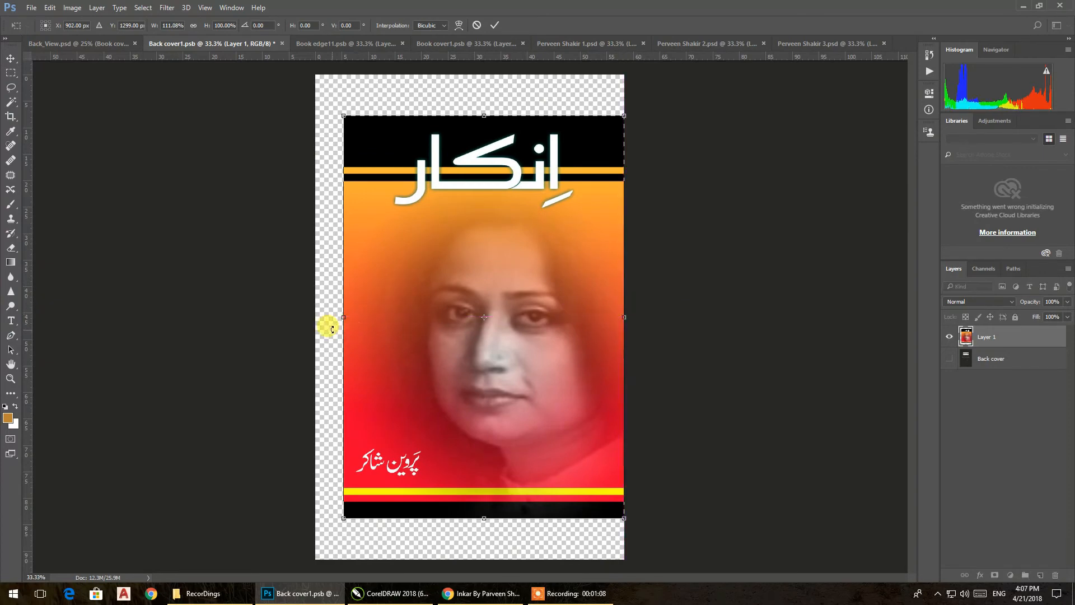
drag(340, 317, 312, 317)
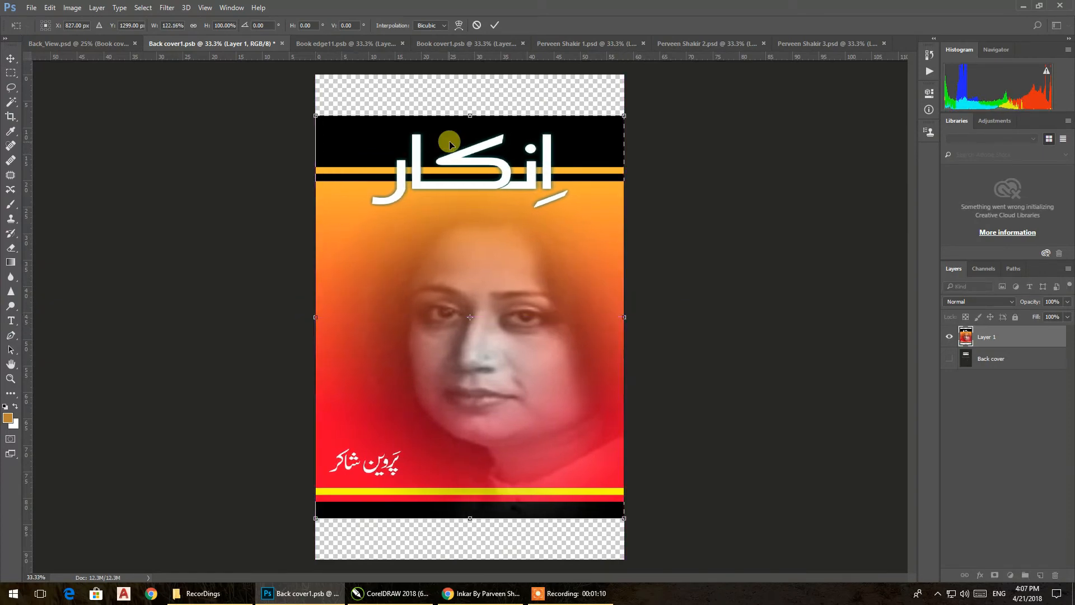
drag(469, 115, 469, 69)
drag(470, 518, 469, 559)
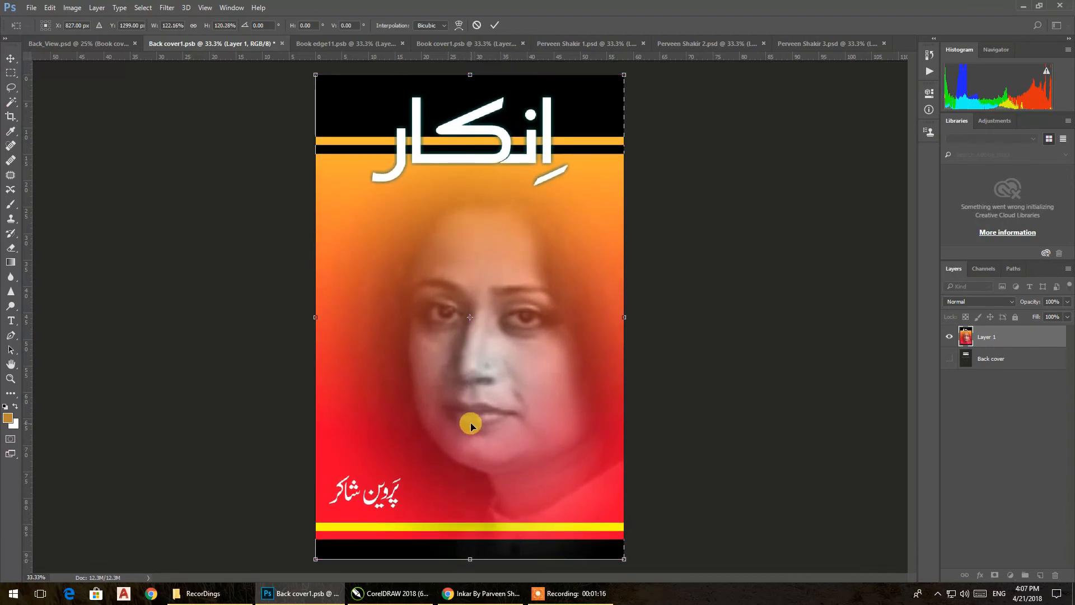
key(ctrl+s)
click(477, 224)
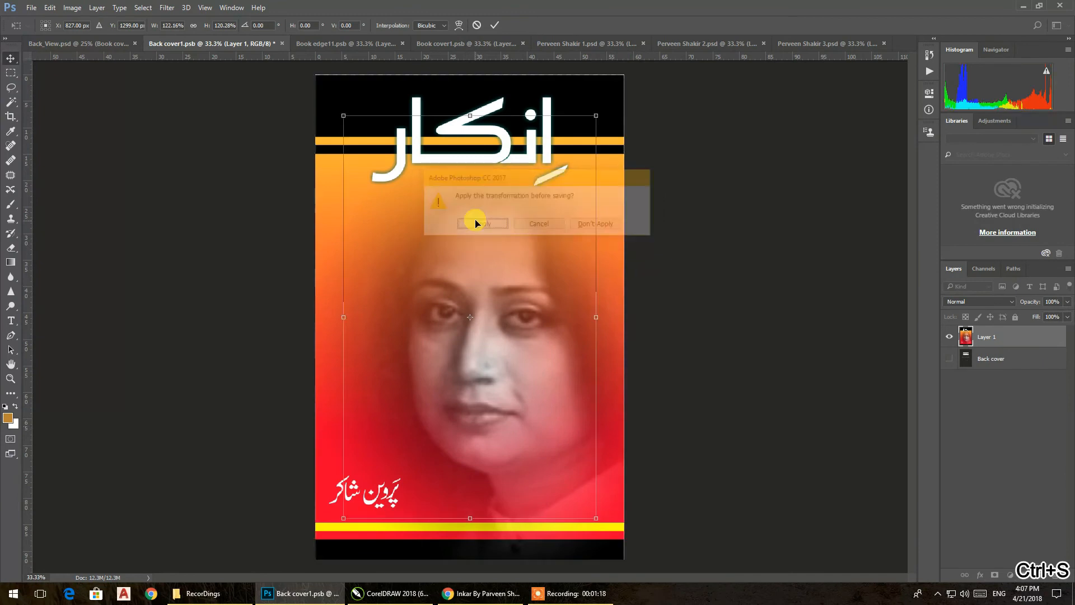
Step: Select and copy the entire back cover artwork in Perveen Shakir 1.psd
click(790, 44)
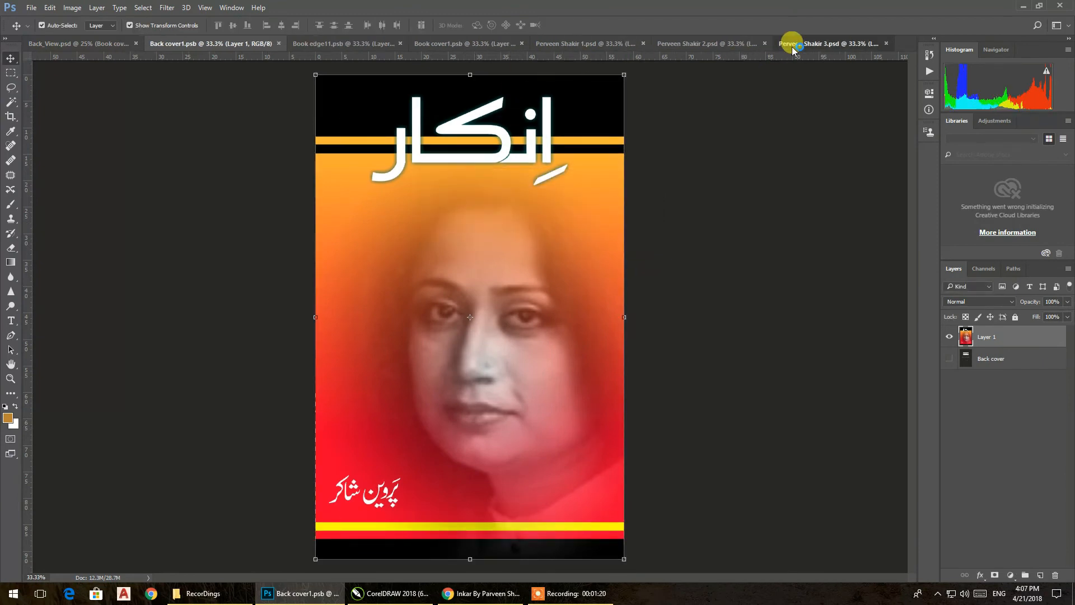
click(714, 44)
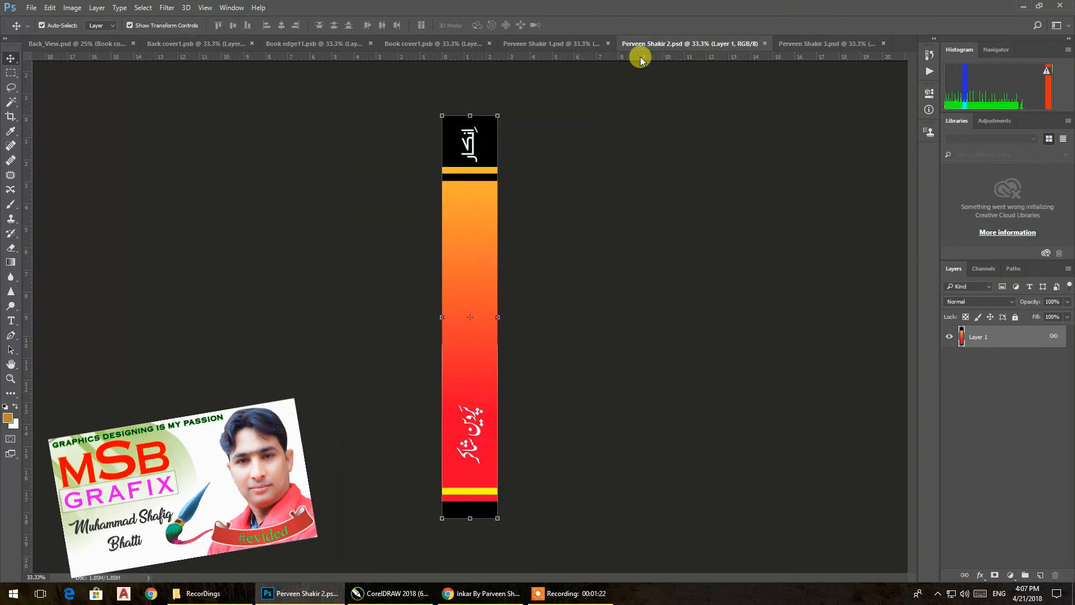
click(578, 46)
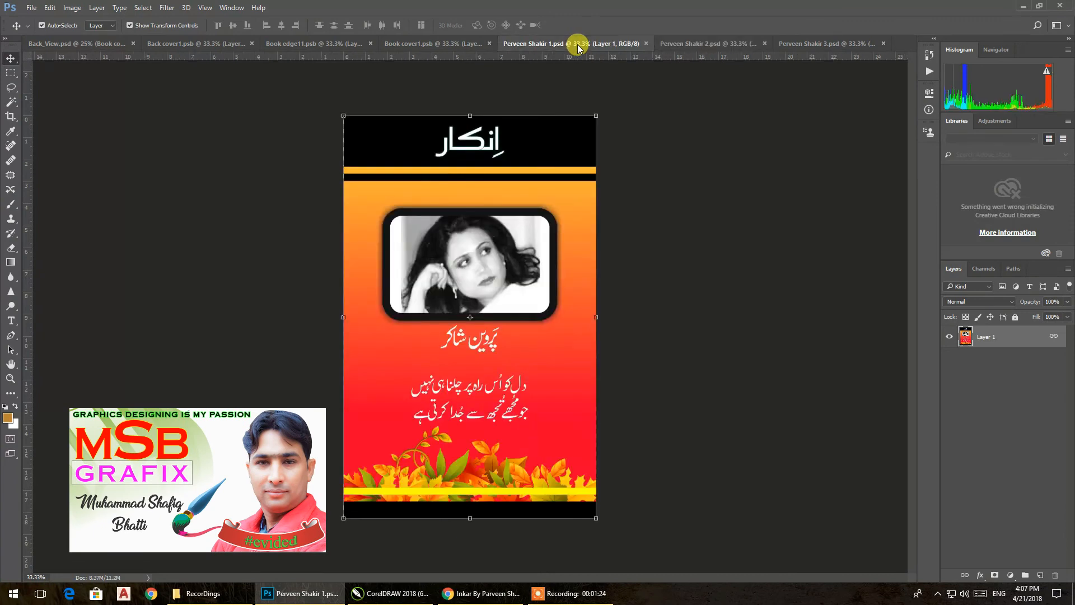
click(10, 73)
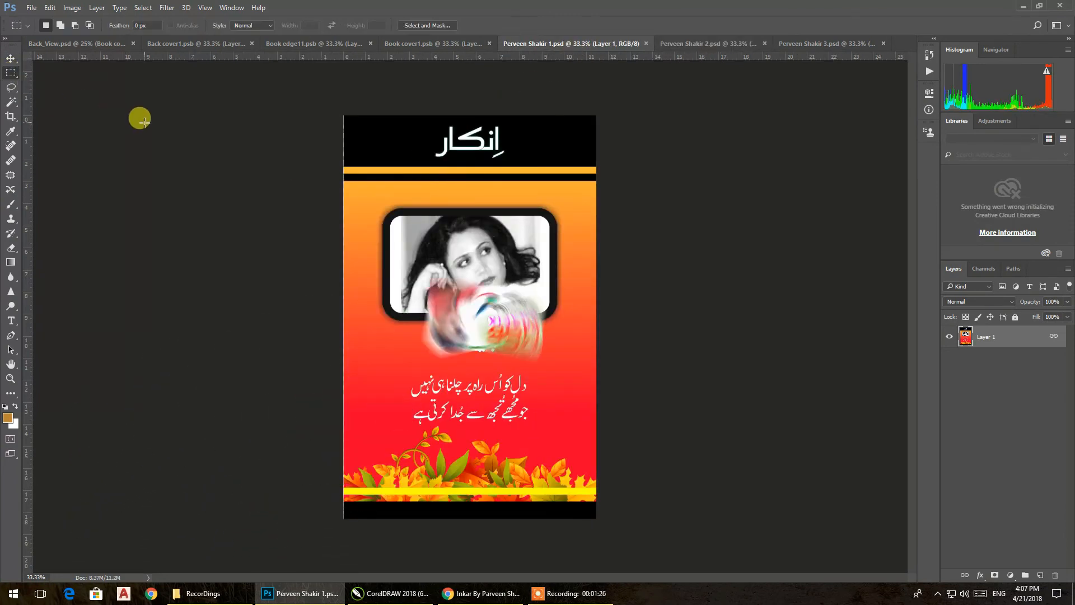
key(ctrl+a)
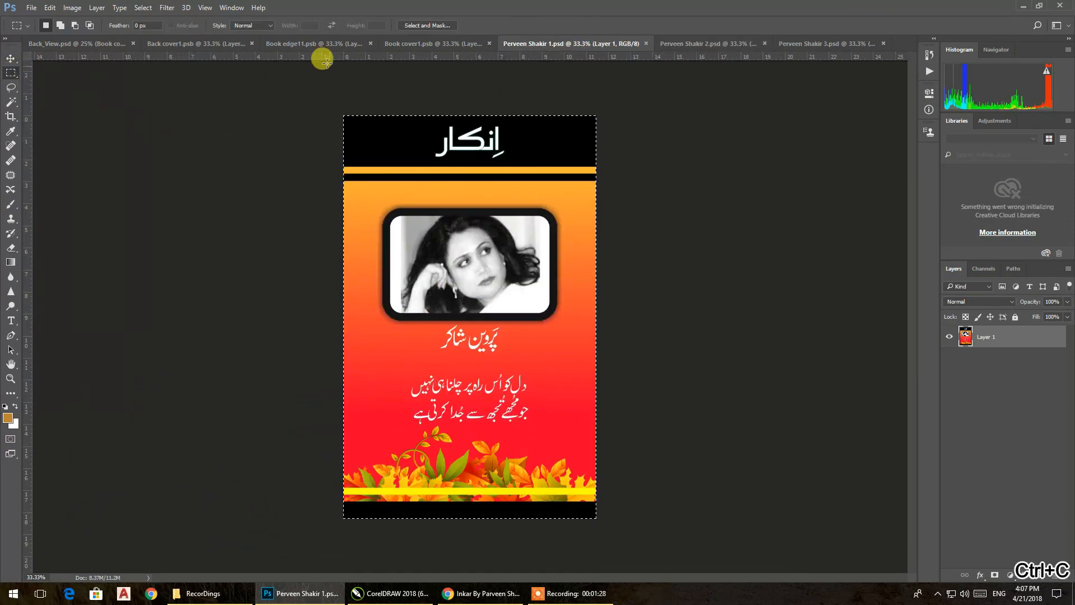
Step: In Back cover1.psb, hide the wrongly pasted front cover layer and show the Back cover layer again
click(197, 44)
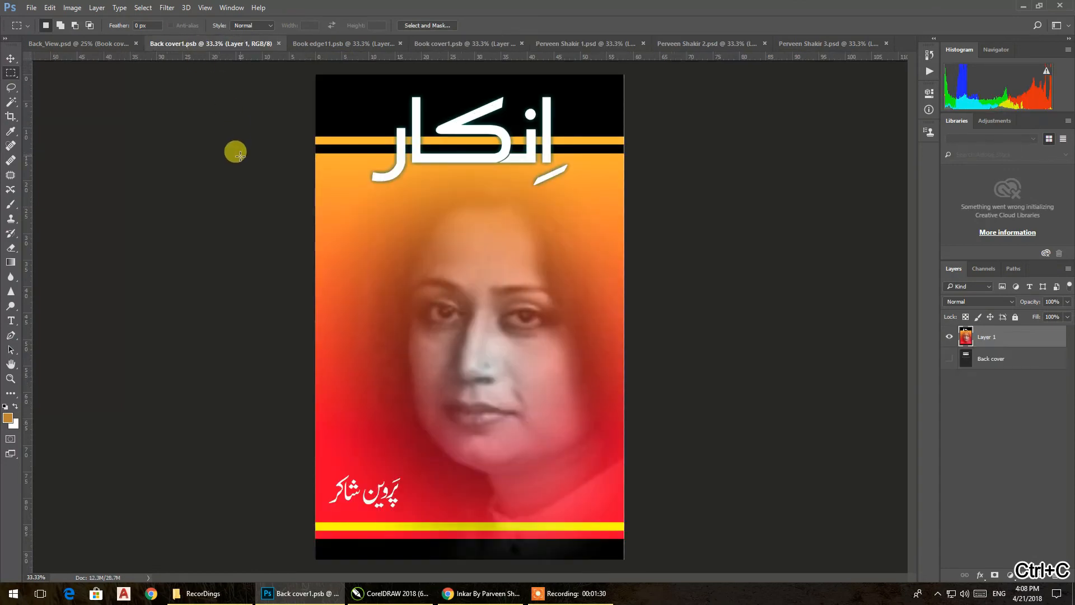
click(950, 338)
click(949, 359)
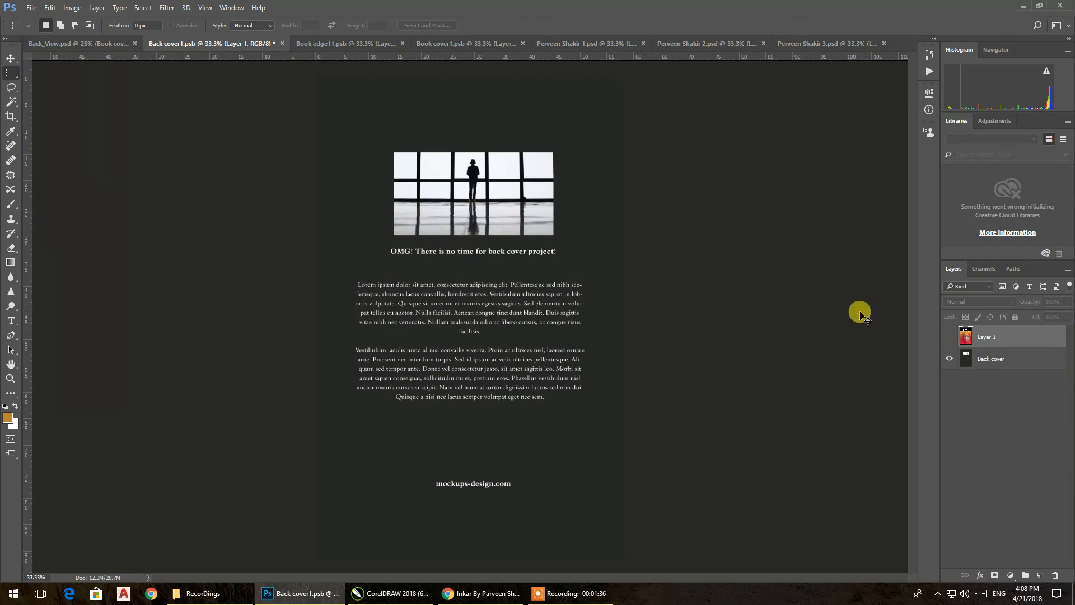
Step: Save Back cover1.psb with only the Back cover layer visible and check the mockup in Back_View.psd
key(ctrl+s)
click(94, 45)
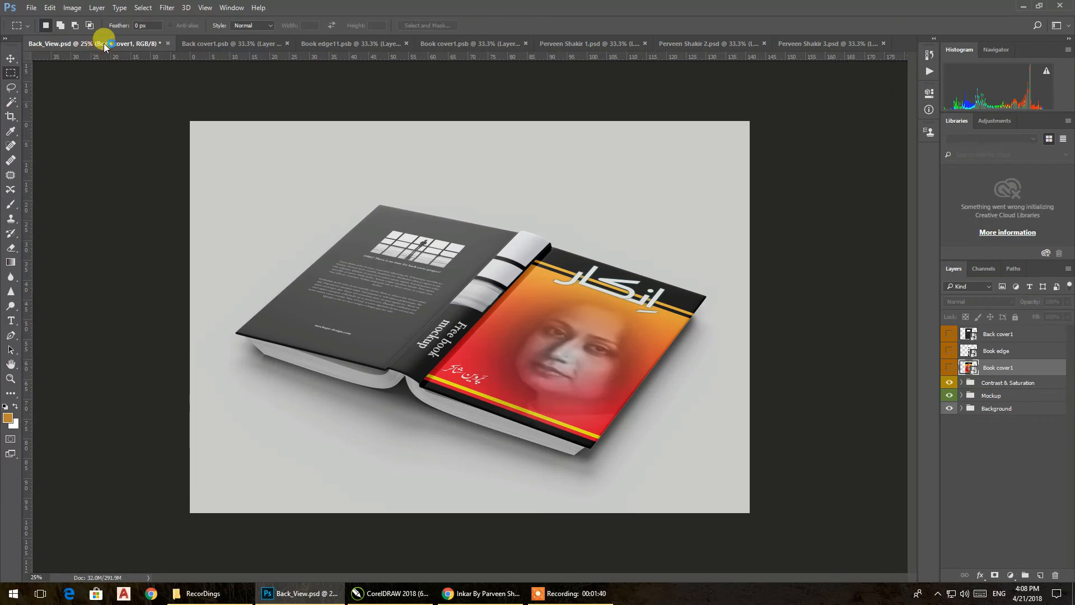
Step: In Back cover1.psb, show the front cover artwork on Layer 1, hide the Back cover layer and save
click(217, 42)
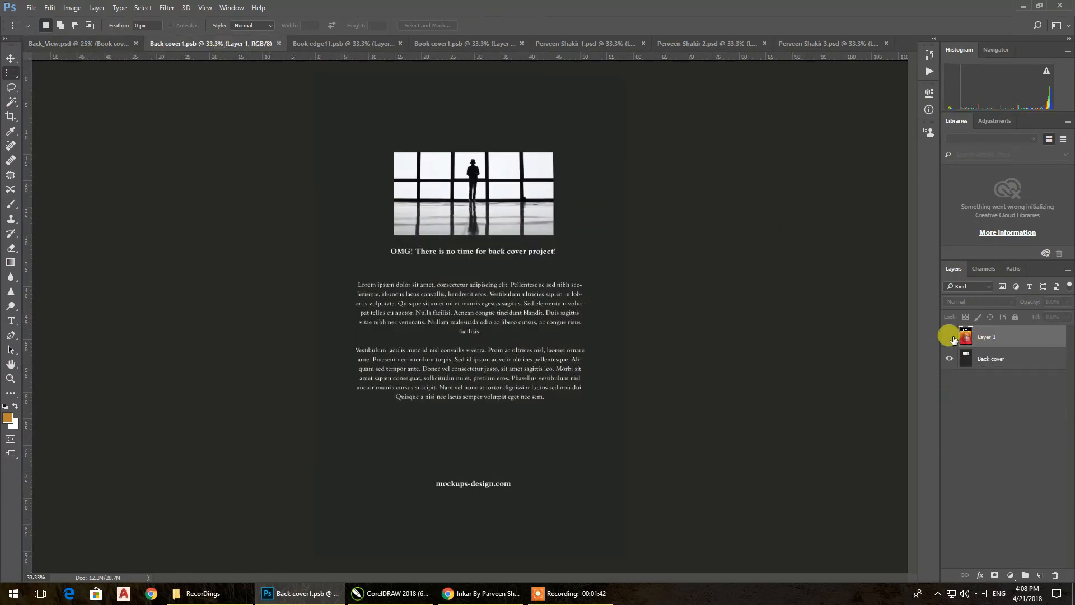
click(949, 337)
click(949, 359)
key(ctrl+s)
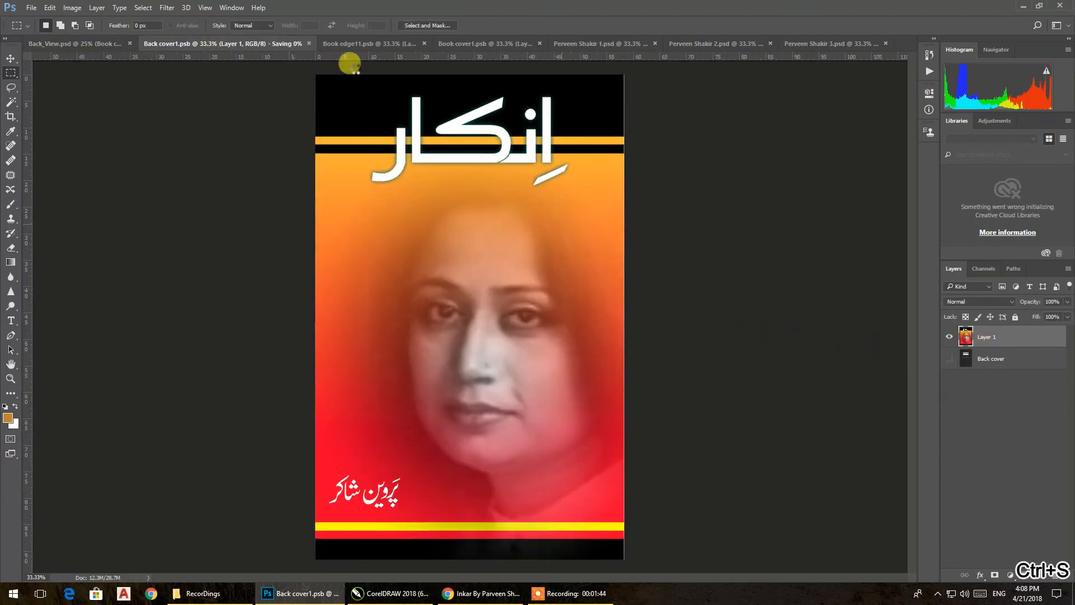
Step: Paste the copied back cover artwork into Book cover1.psb and keep all of its other layers hidden
click(348, 42)
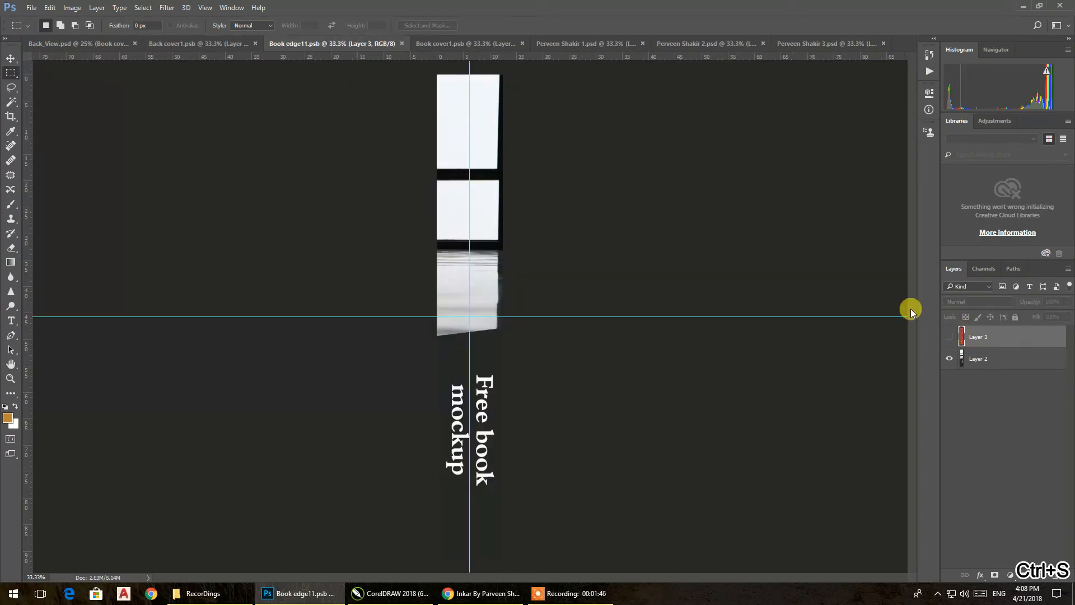
click(455, 41)
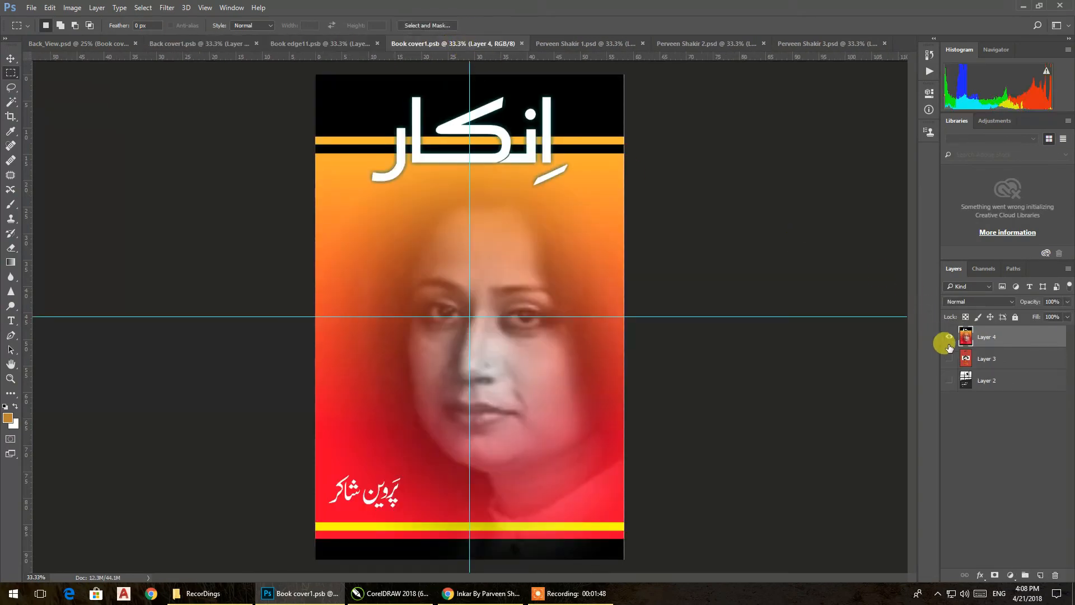
click(949, 338)
click(949, 380)
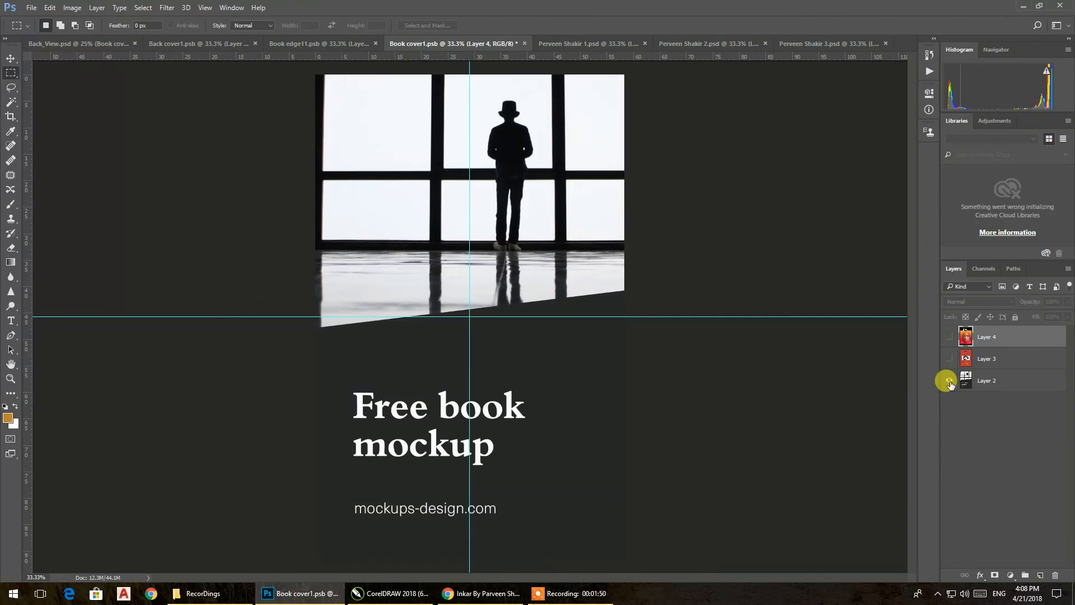
key(ctrl+v)
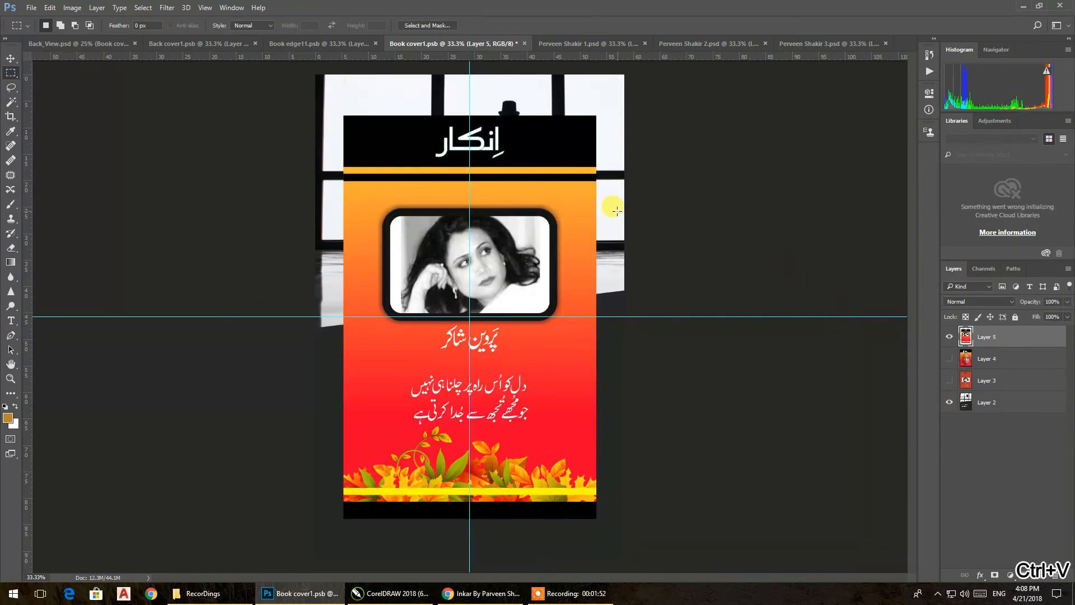
click(949, 402)
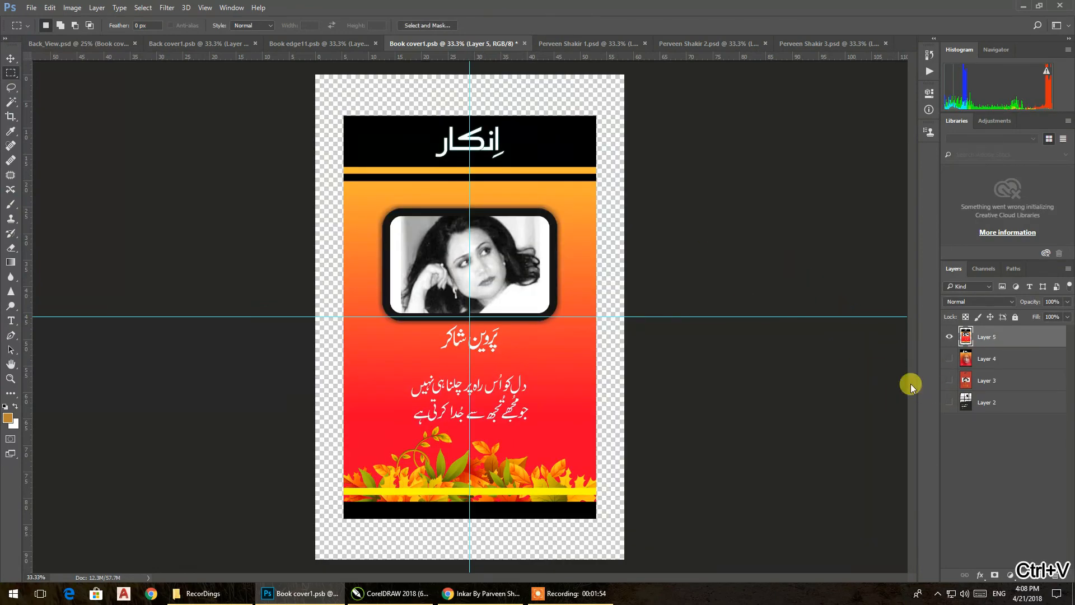
Step: Stretch the pasted back cover artwork to all four edges of the Book cover1.psb canvas and apply the transformation
click(11, 59)
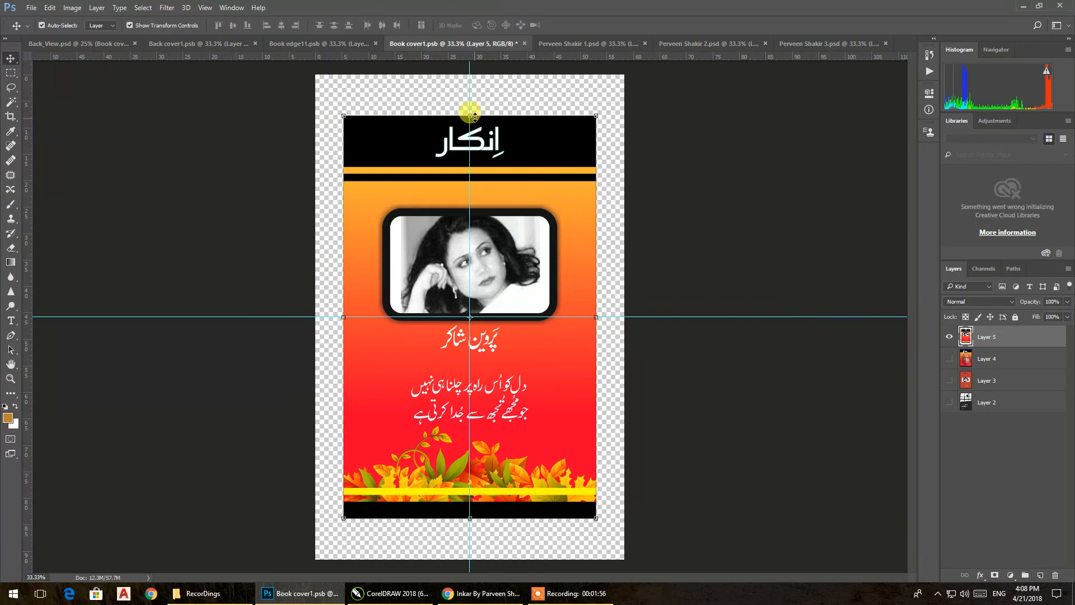
drag(473, 115, 470, 75)
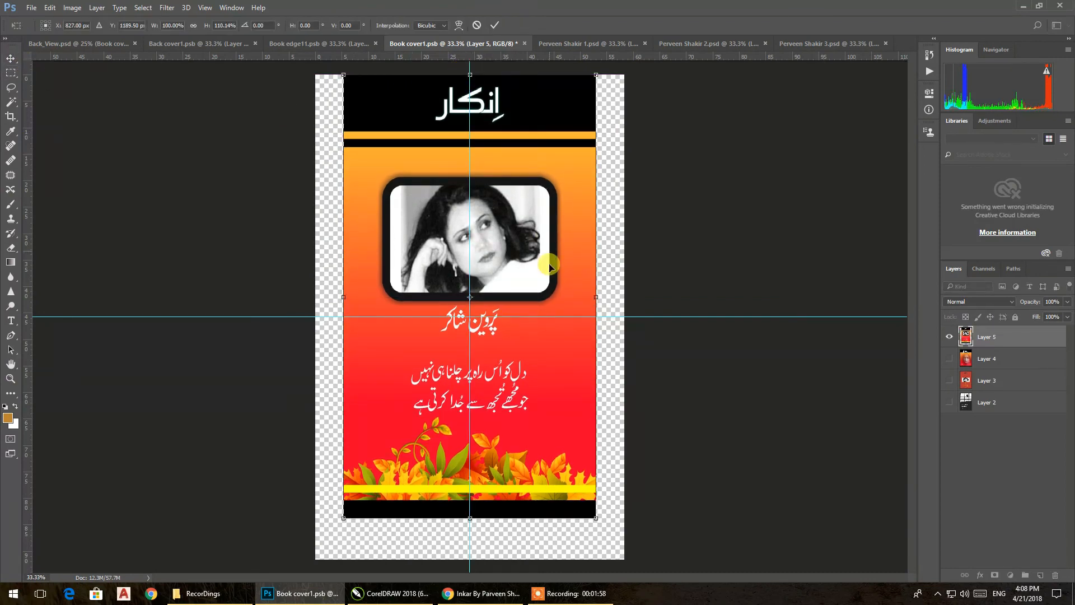
drag(470, 518, 475, 558)
drag(599, 322, 623, 321)
drag(336, 324, 315, 317)
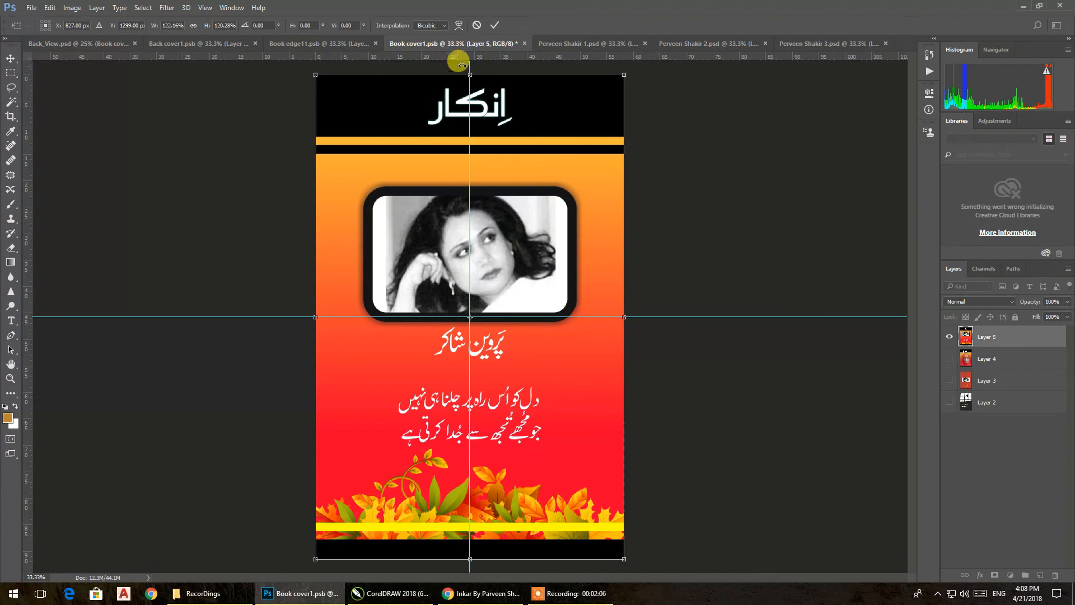
click(494, 26)
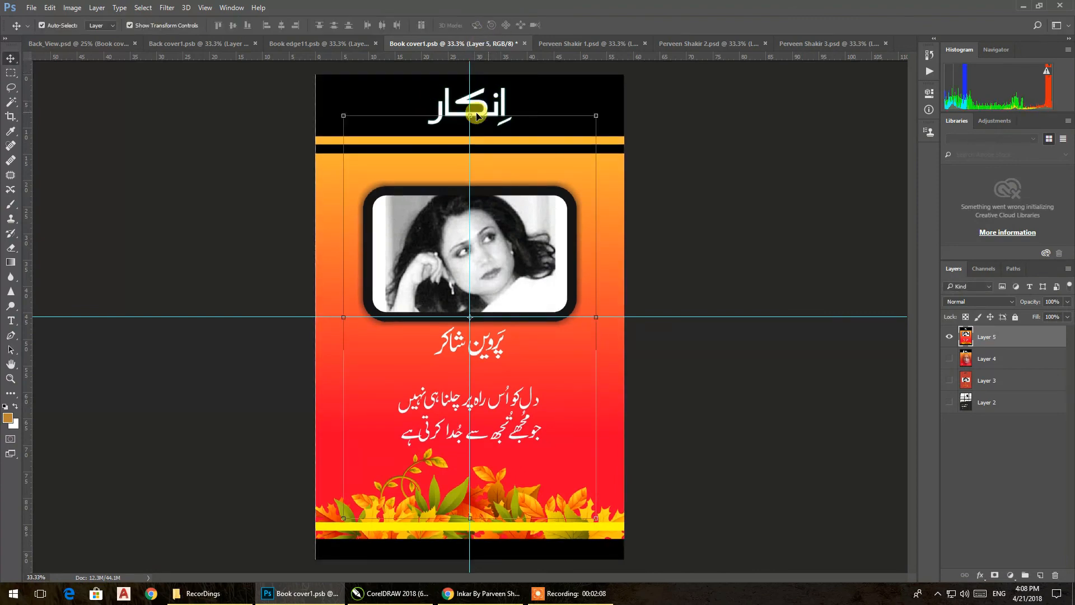
Step: Save Book cover1.psb and check the updated cover on the mockup in Back_View.psd
click(31, 8)
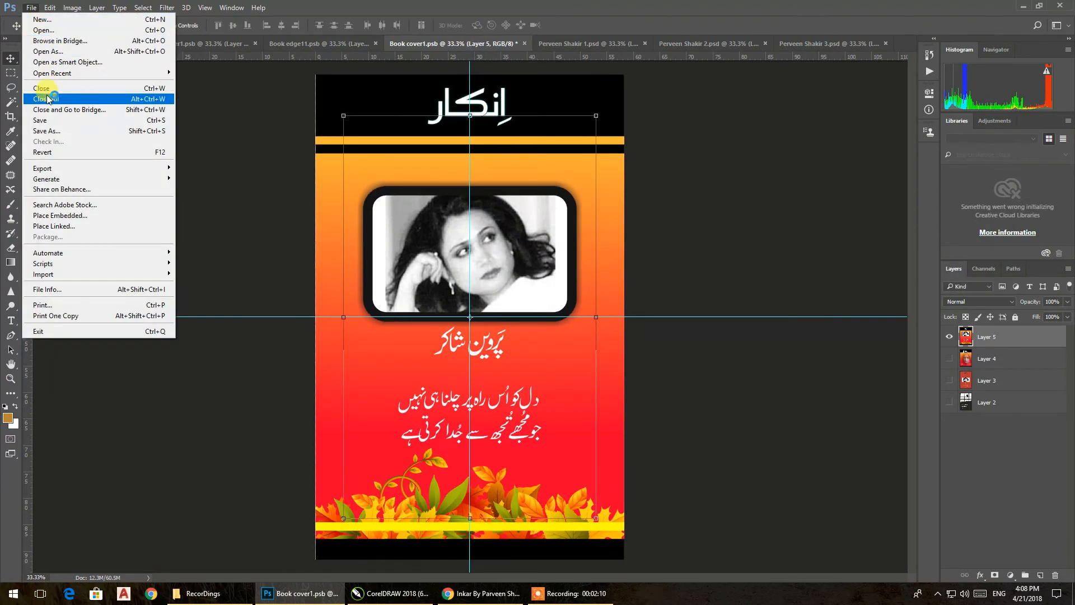
click(56, 120)
click(59, 44)
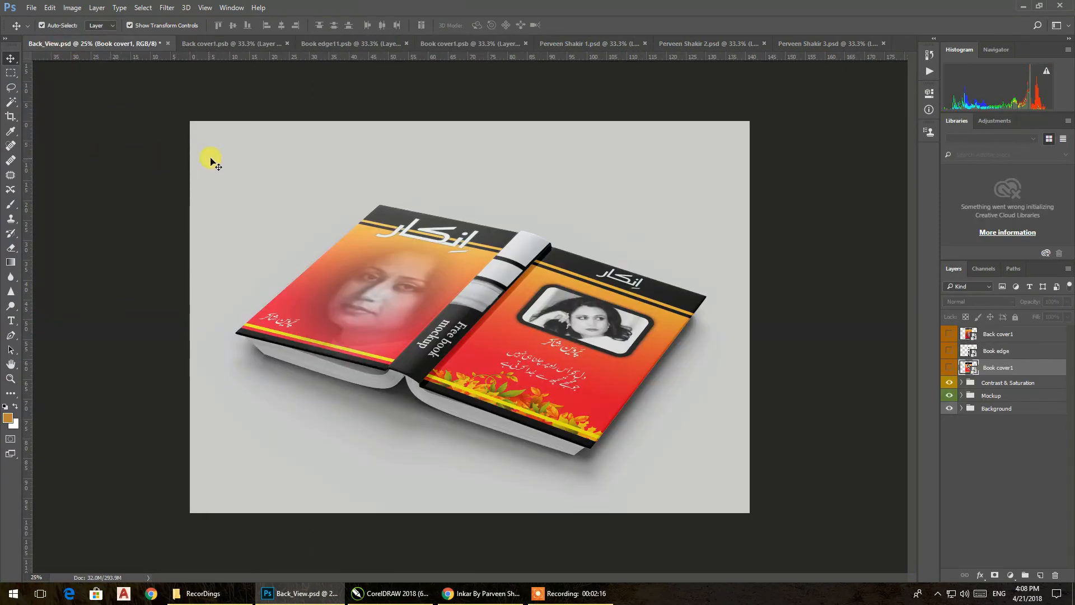
Step: Select and copy the entire spine artwork in Perveen Shakir 2.psd
click(562, 43)
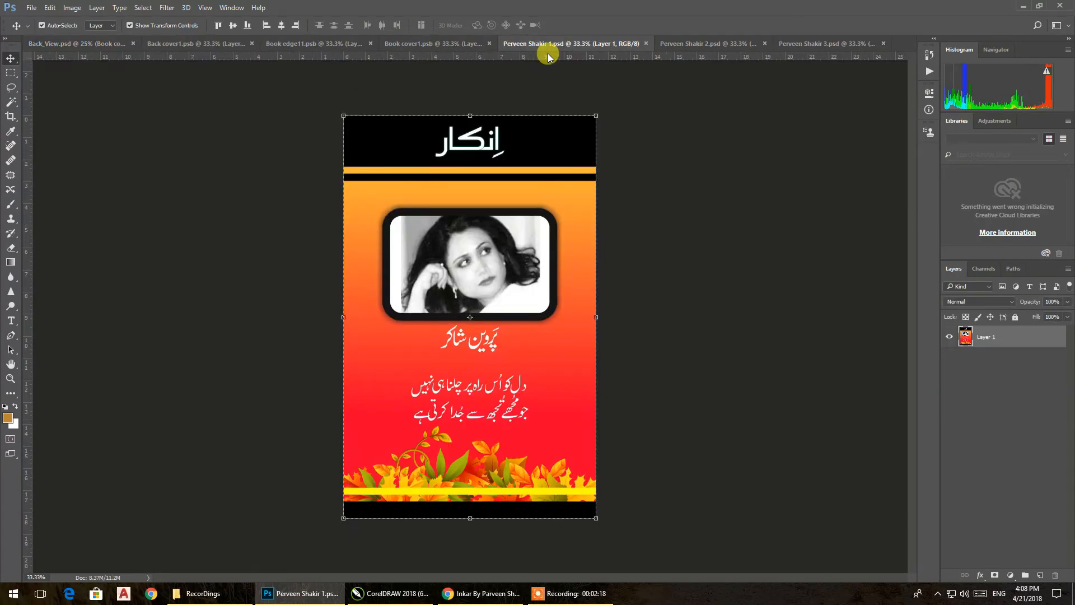
click(676, 44)
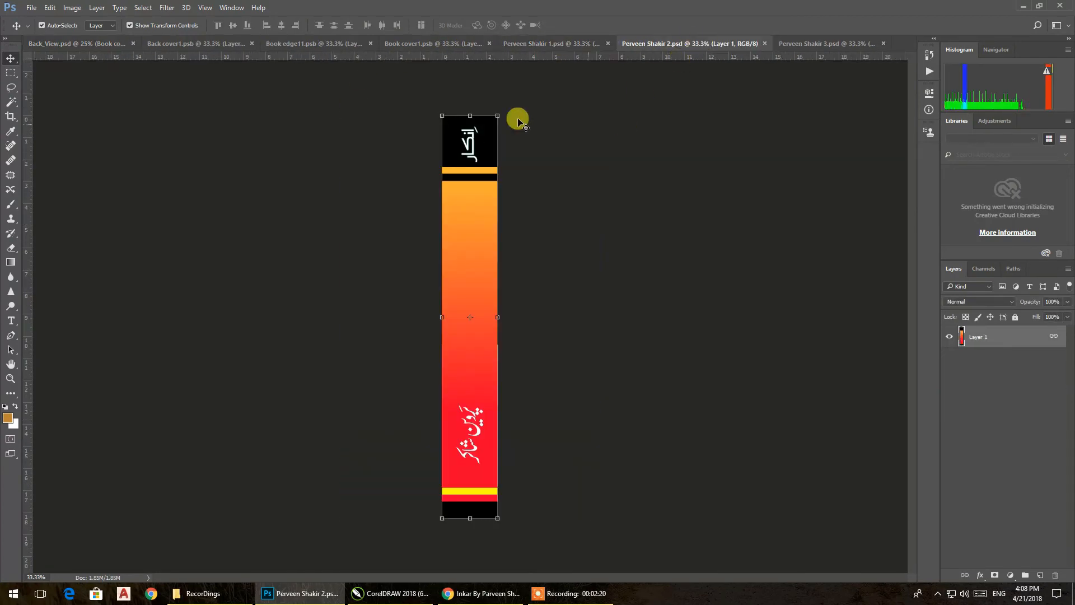
click(13, 74)
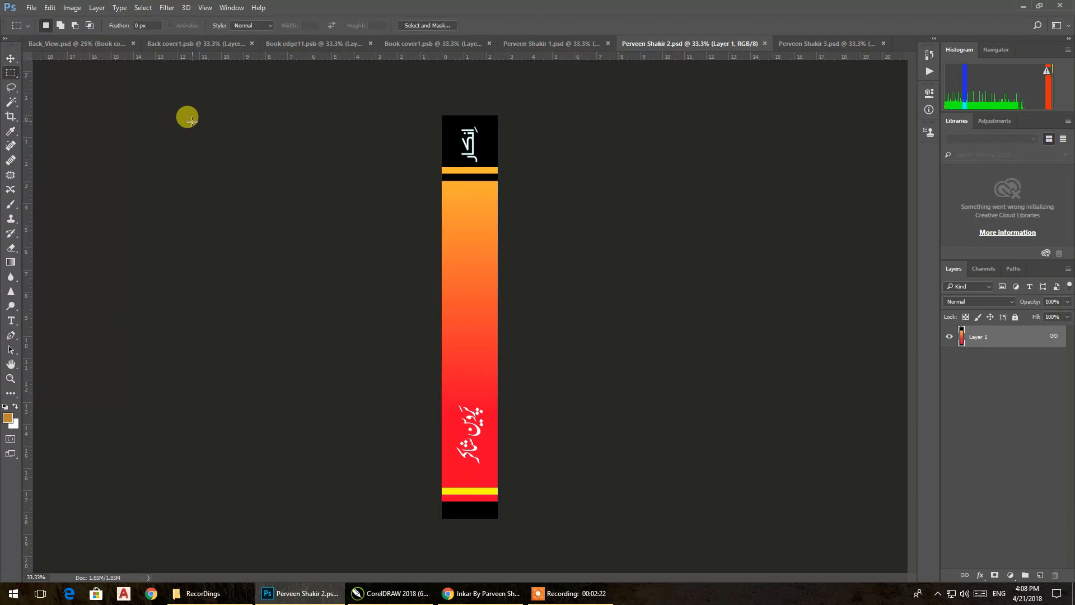
key(ctrl+a)
key(ctrl+c)
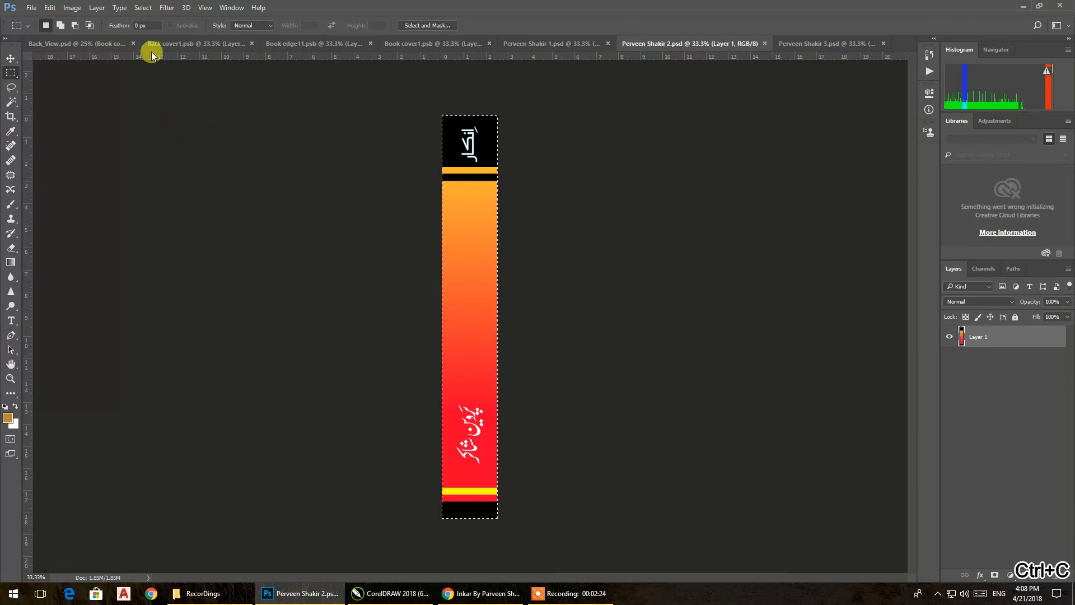
Step: Paste the copied spine artwork into Book edge11.psb and hide the original spine design on Layer 2
click(112, 44)
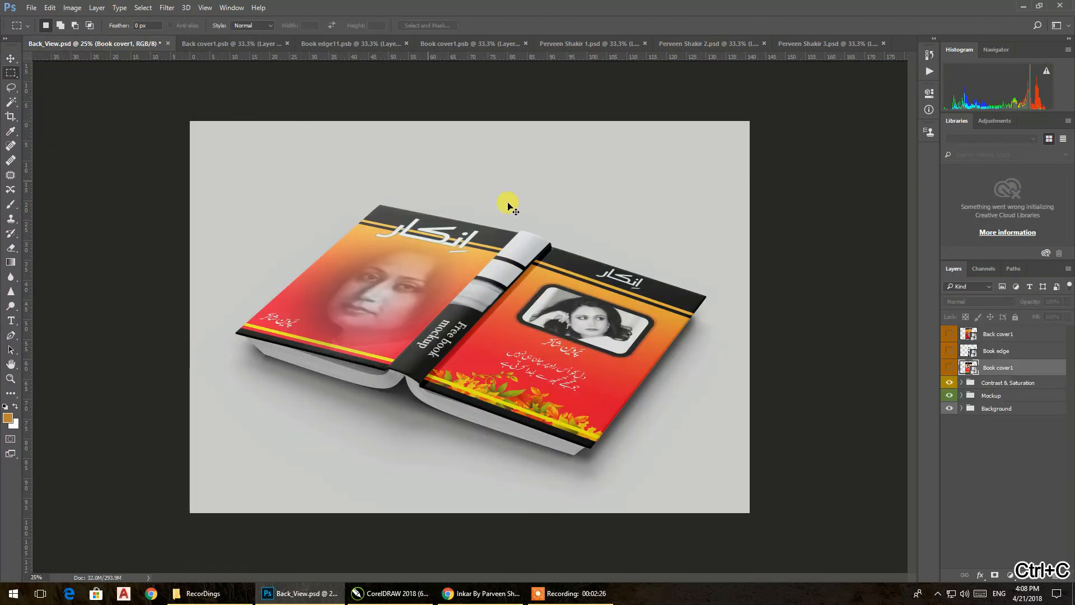
click(518, 44)
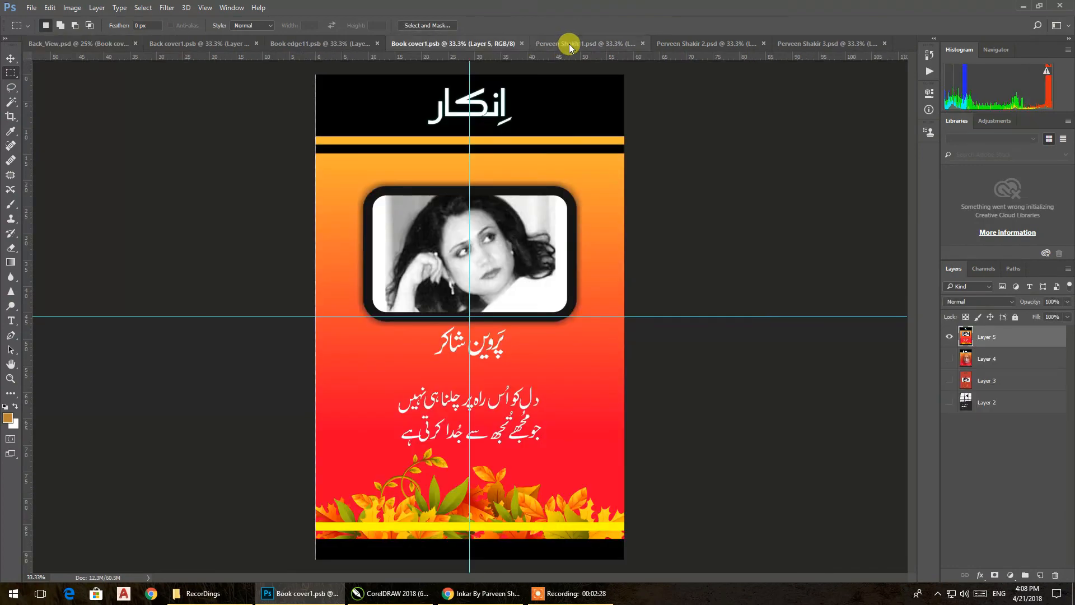
click(569, 43)
click(754, 45)
click(809, 44)
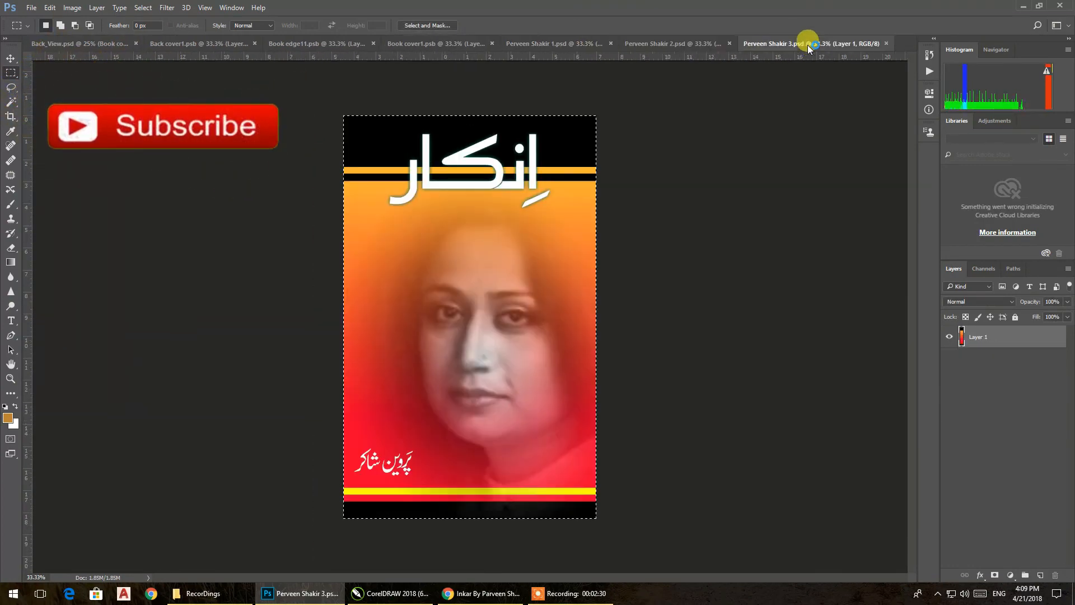
click(400, 45)
click(364, 44)
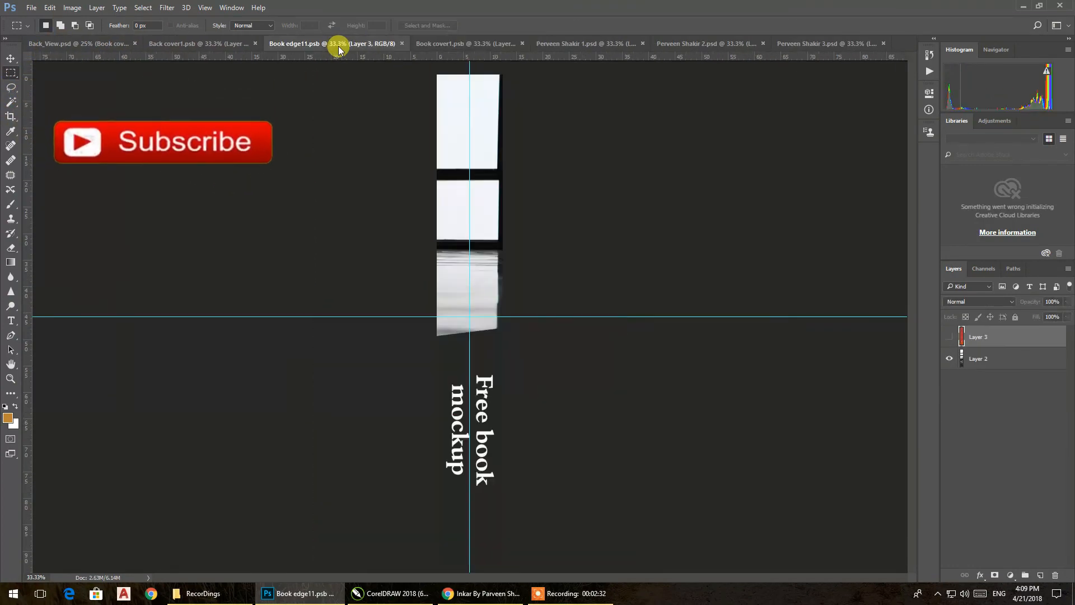
key(ctrl+v)
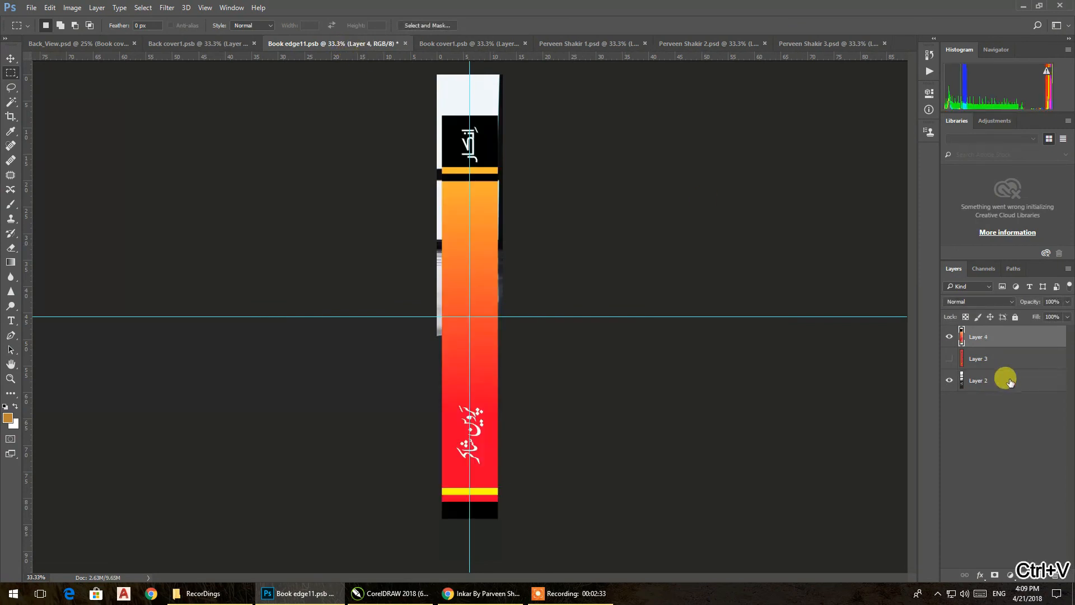
click(949, 381)
Step: Stretch the pasted spine artwork to all four edges of the Book edge11.psb canvas and apply the transformation
click(11, 58)
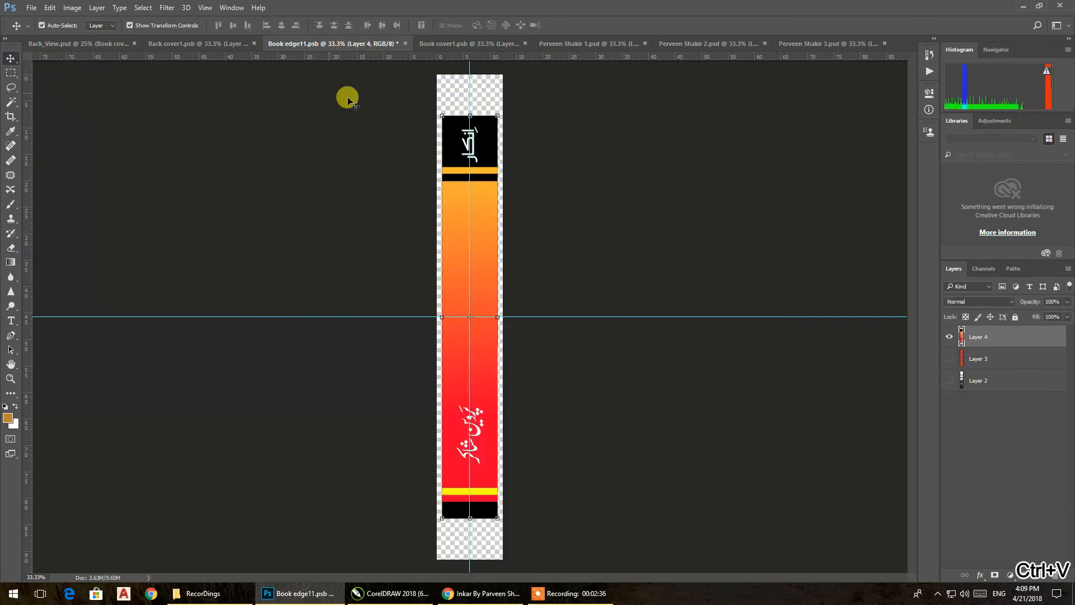
drag(473, 116, 465, 74)
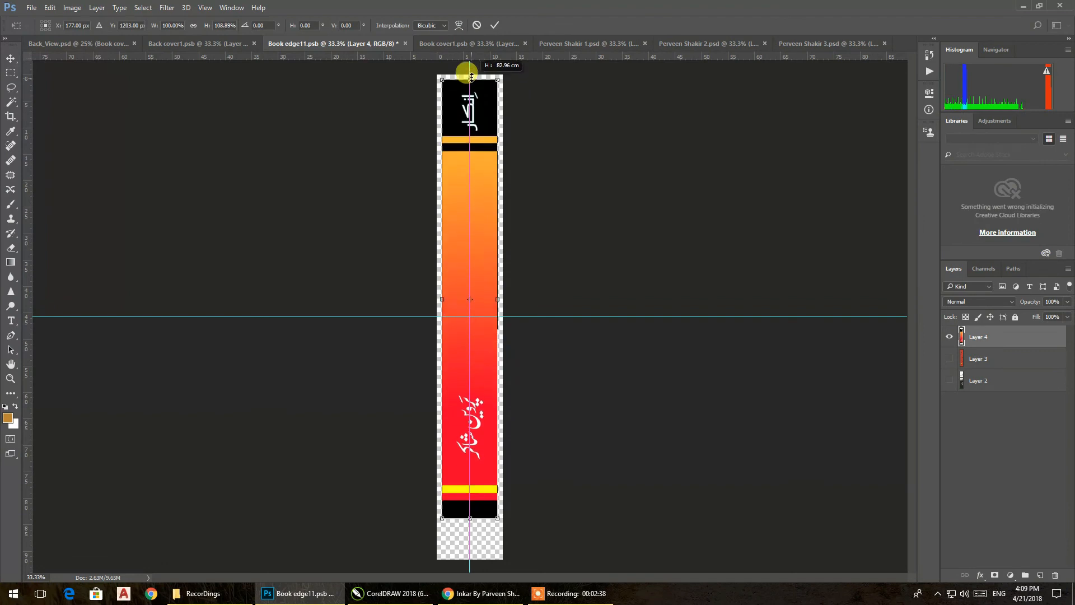
drag(499, 297, 436, 294)
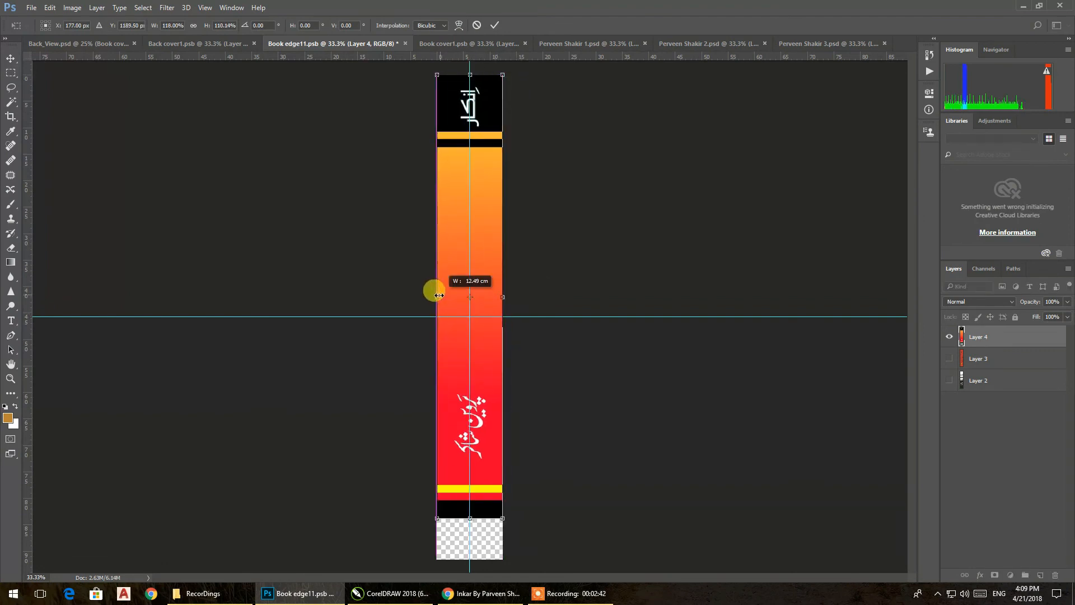
drag(469, 519, 467, 558)
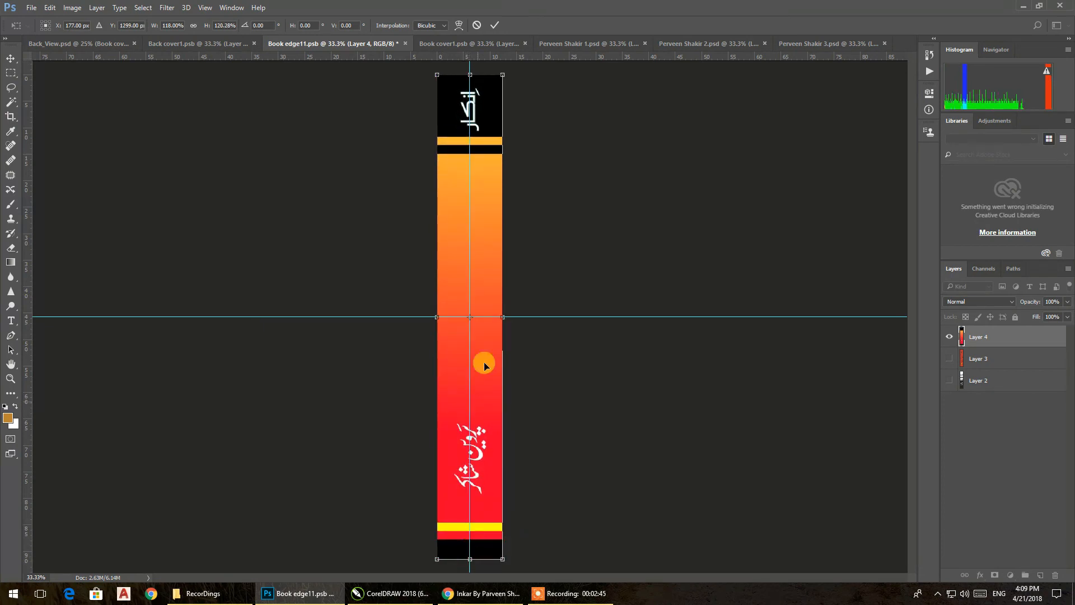
click(494, 25)
Step: Save Book edge11.psb and check the finished book with its new spine in Back_View.psd
key(ctrl+s)
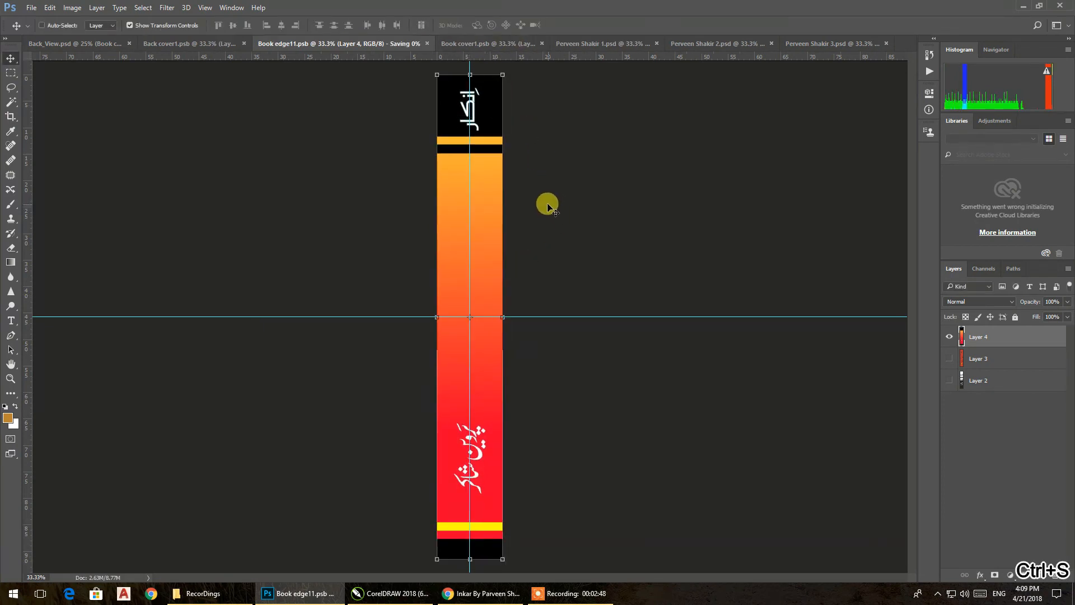
click(100, 47)
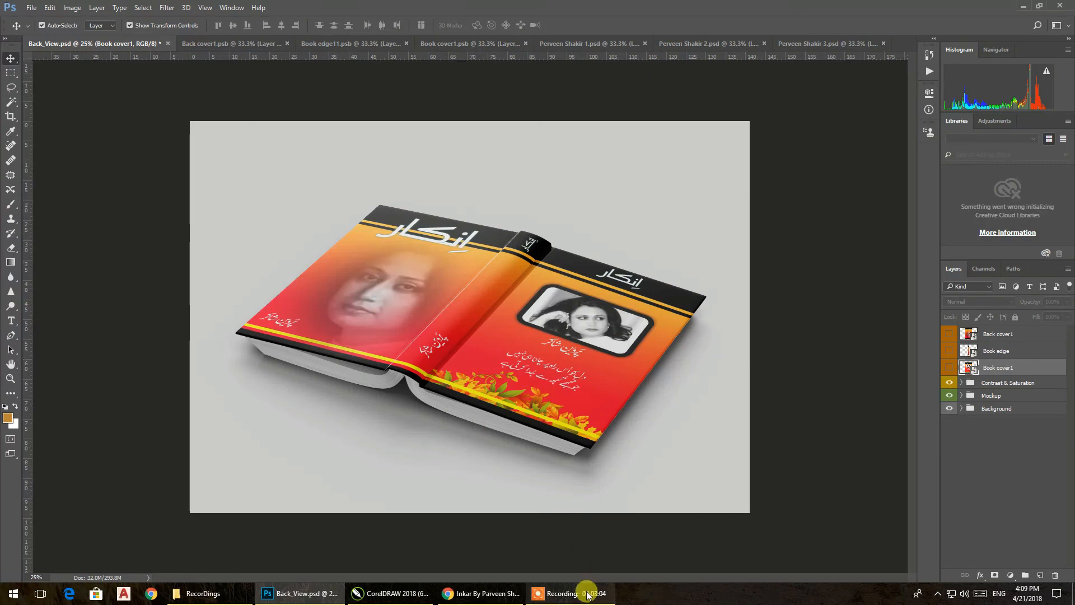
mouse_move(590, 596)
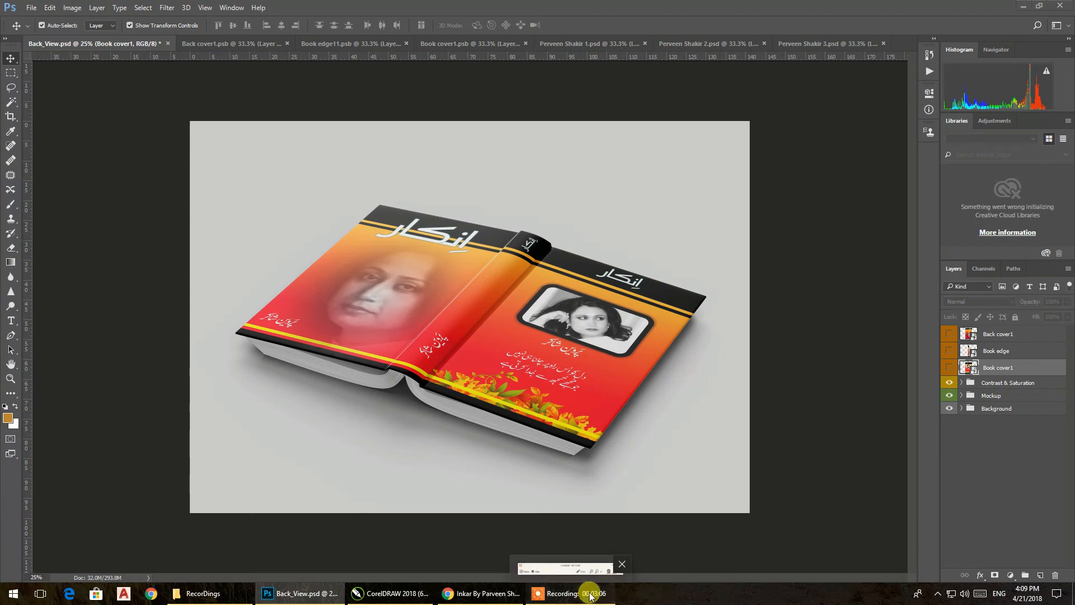